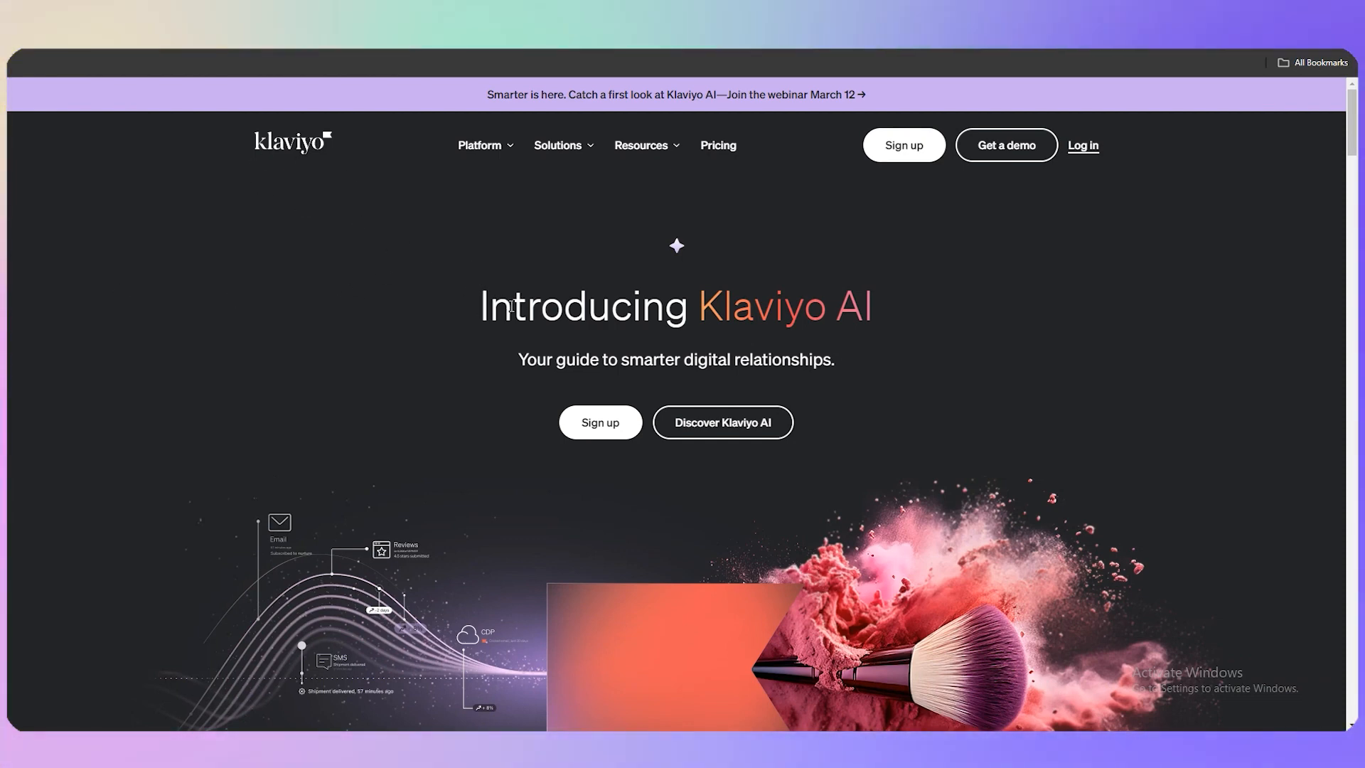
Step: Look over the homepage's Klaviyo AI introduction and its marketing automation section
scroll(463, 437, "down", 3)
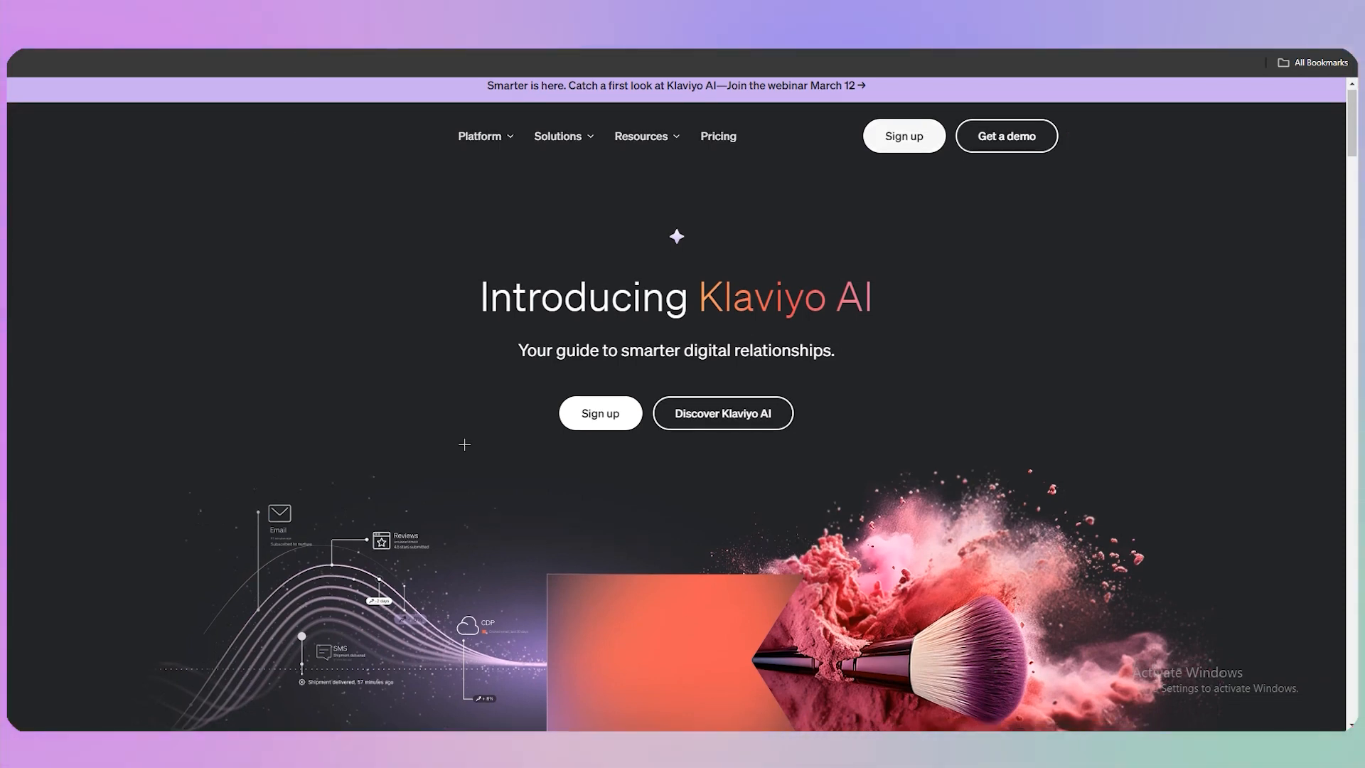
scroll(292, 432, "up", 3)
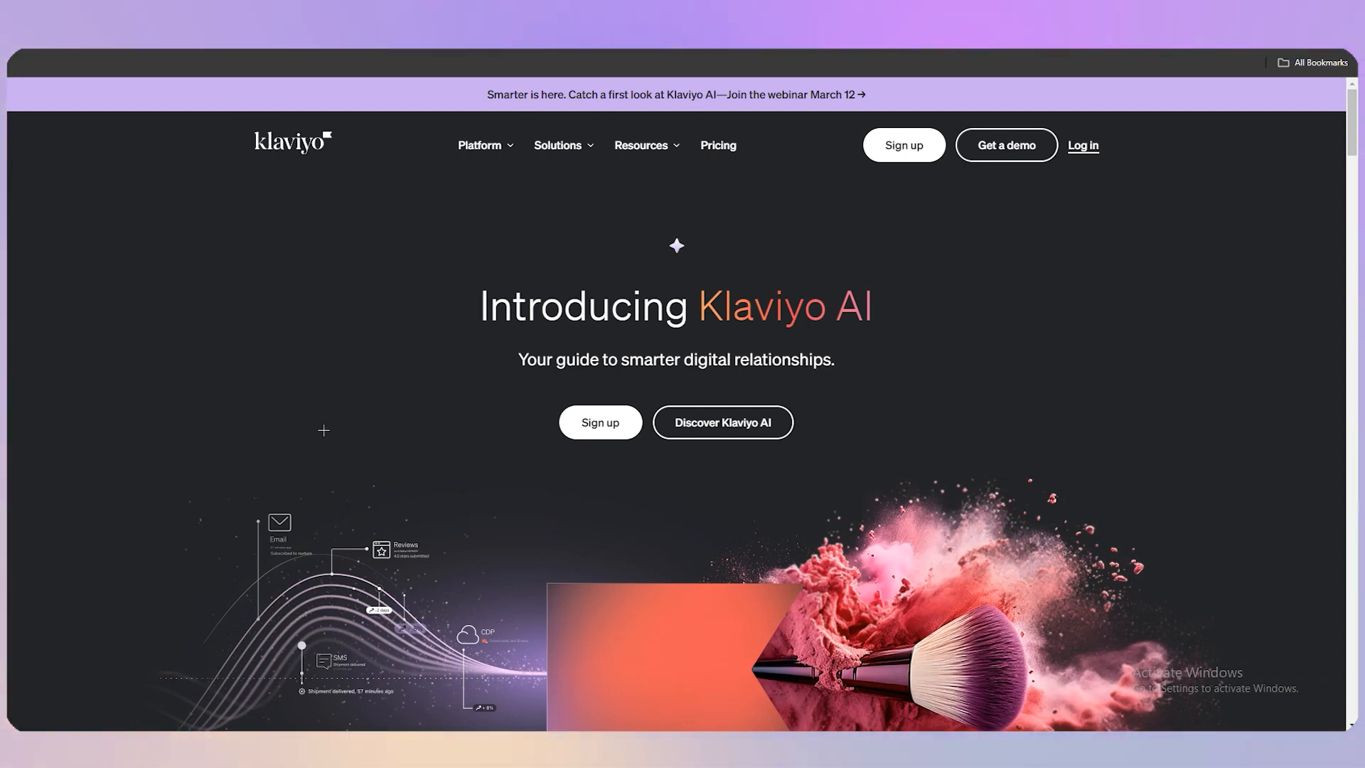
scroll(334, 432, "down", 4)
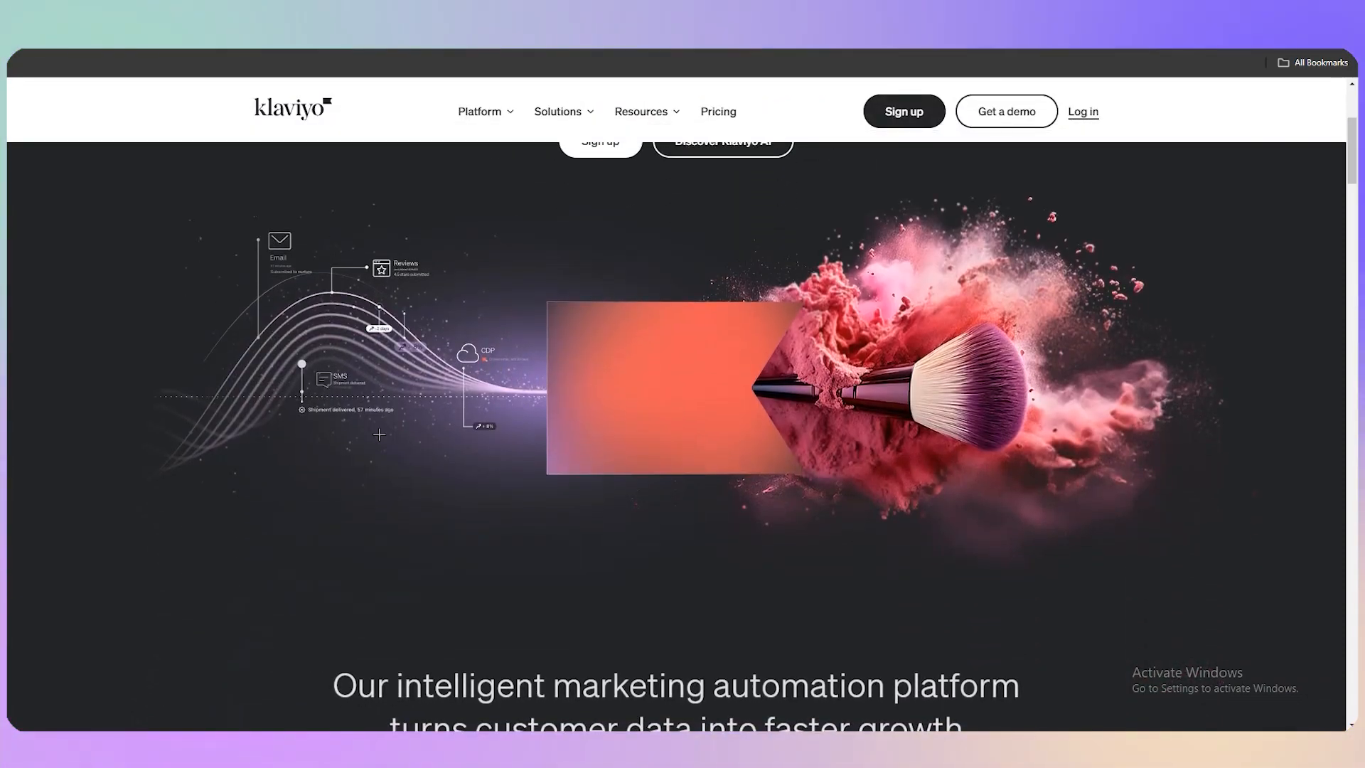
scroll(379, 434, "down", 1)
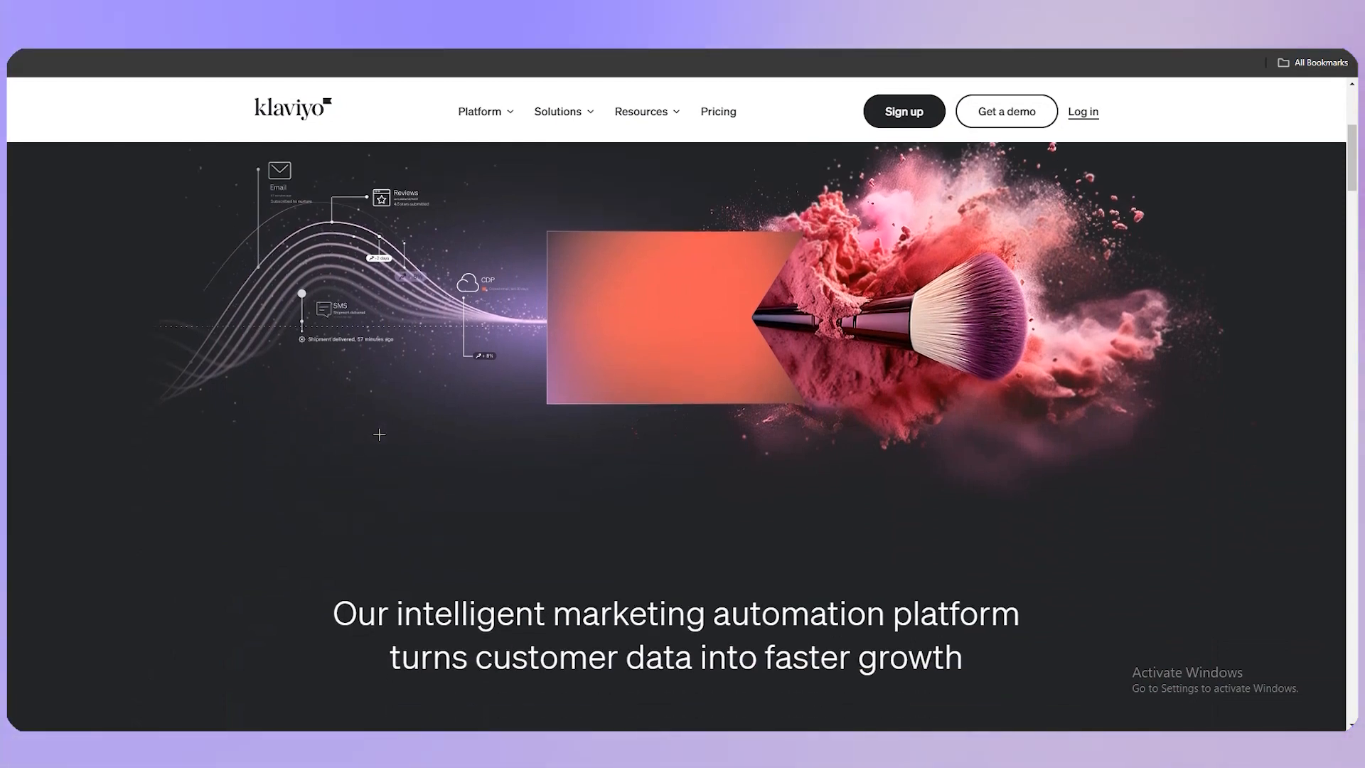
scroll(379, 434, "down", 1)
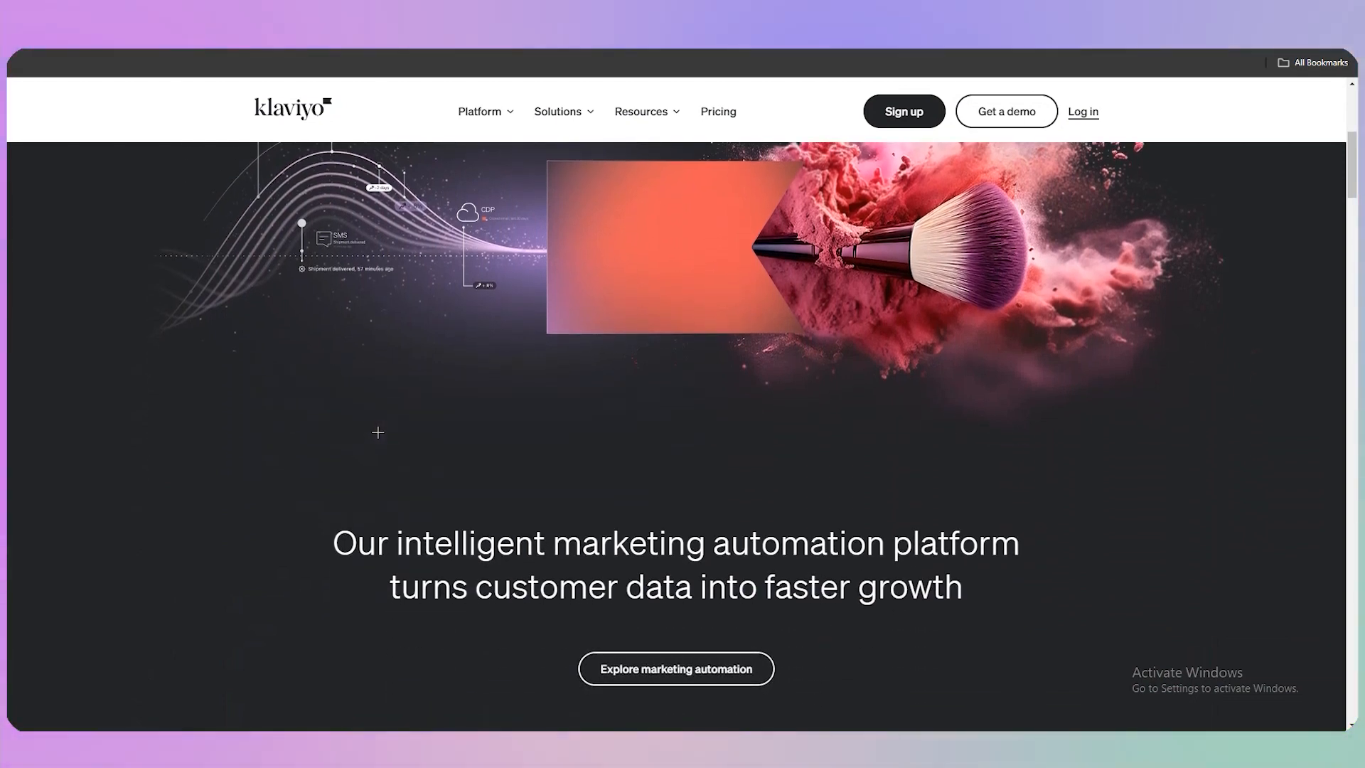
scroll(377, 431, "down", 2)
scroll(377, 431, "up", 2)
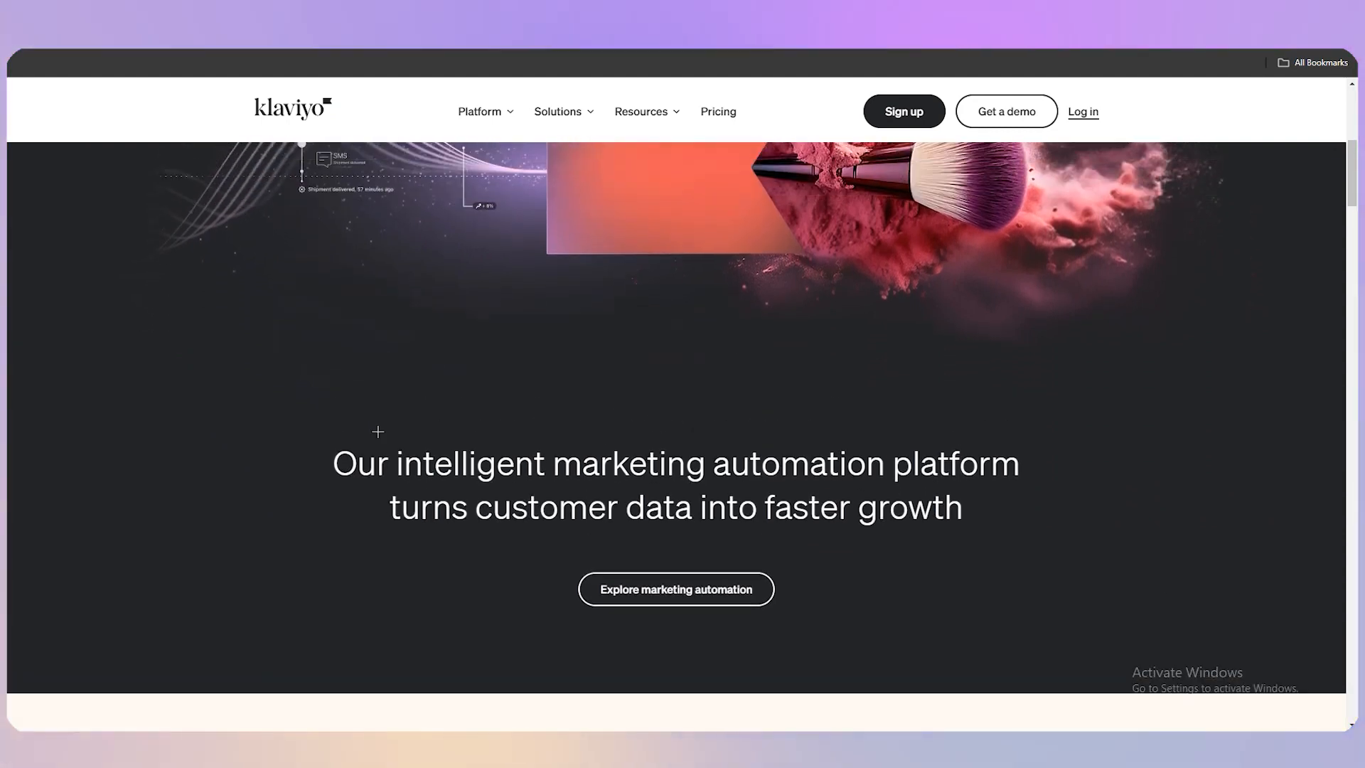
scroll(377, 431, "up", 1)
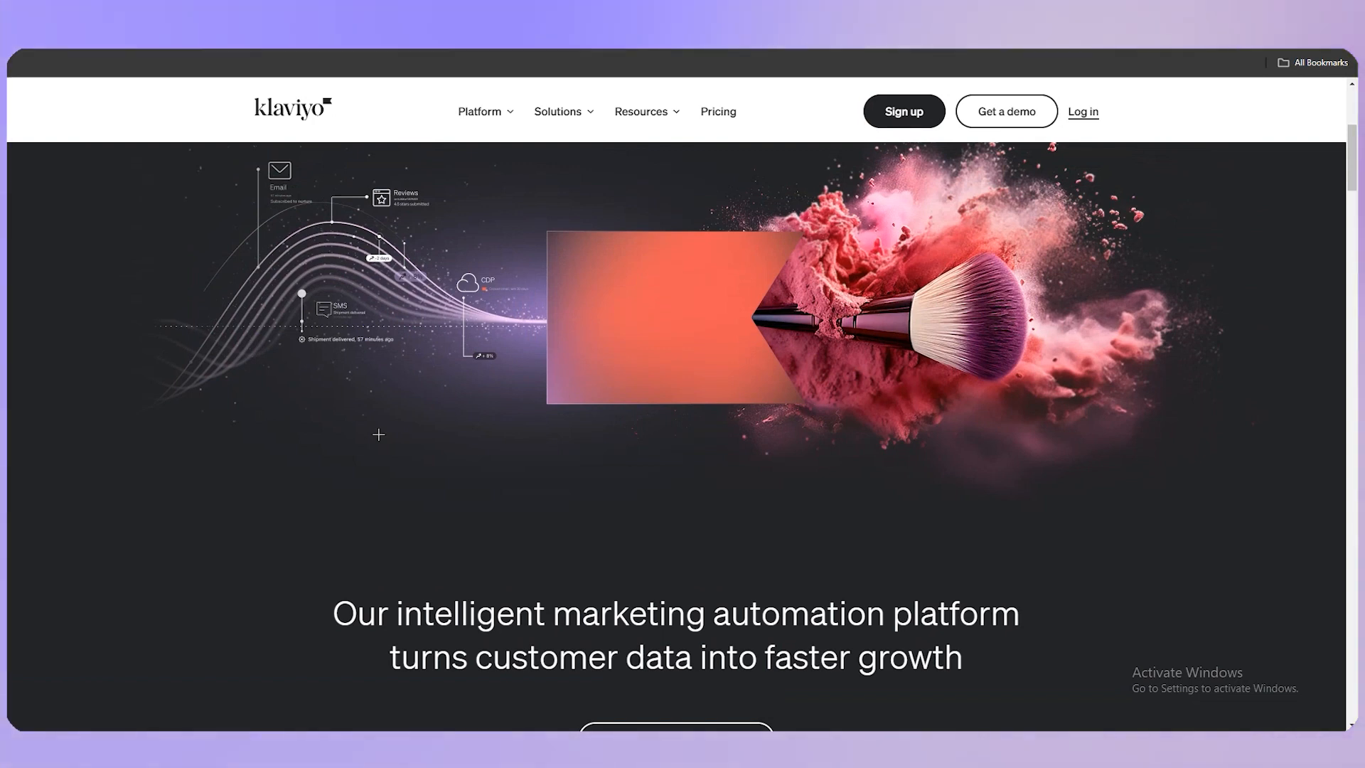
scroll(378, 434, "up", 4)
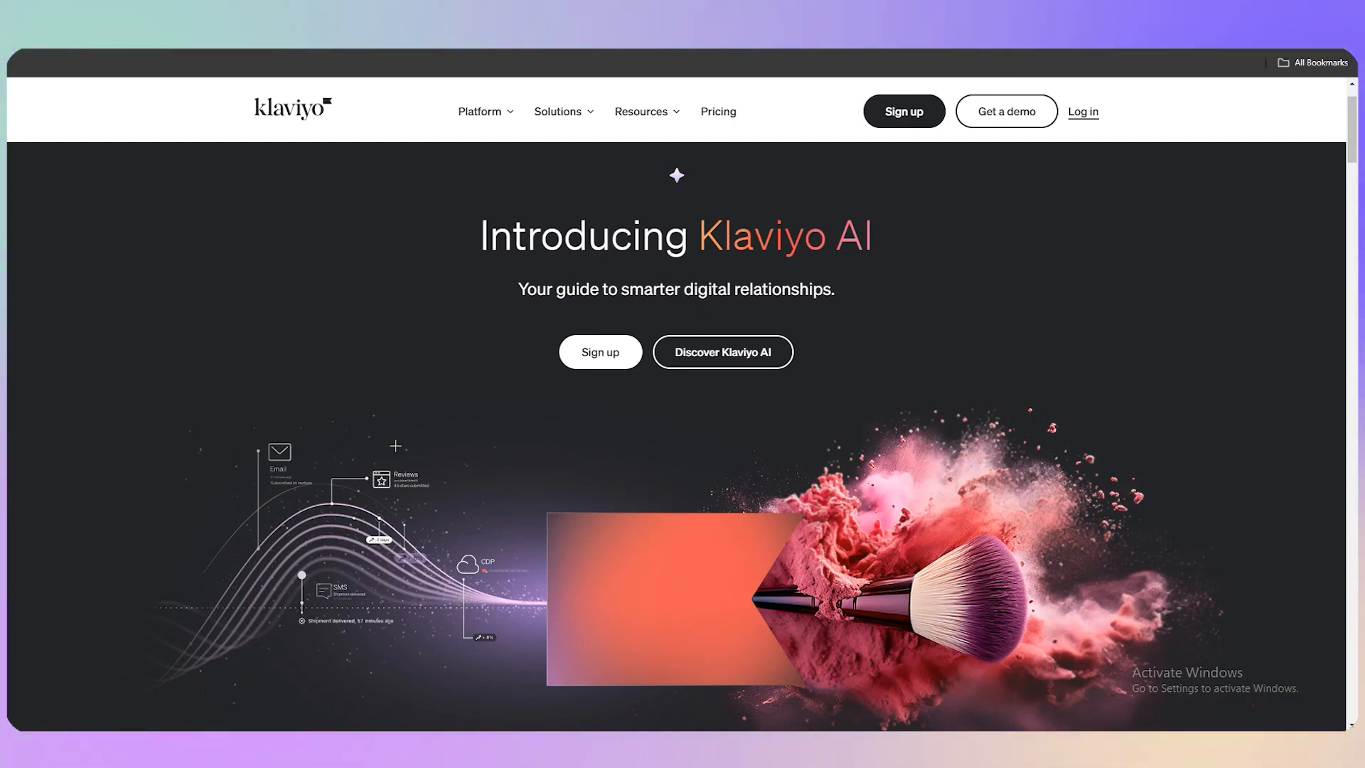
scroll(395, 445, "up", 1)
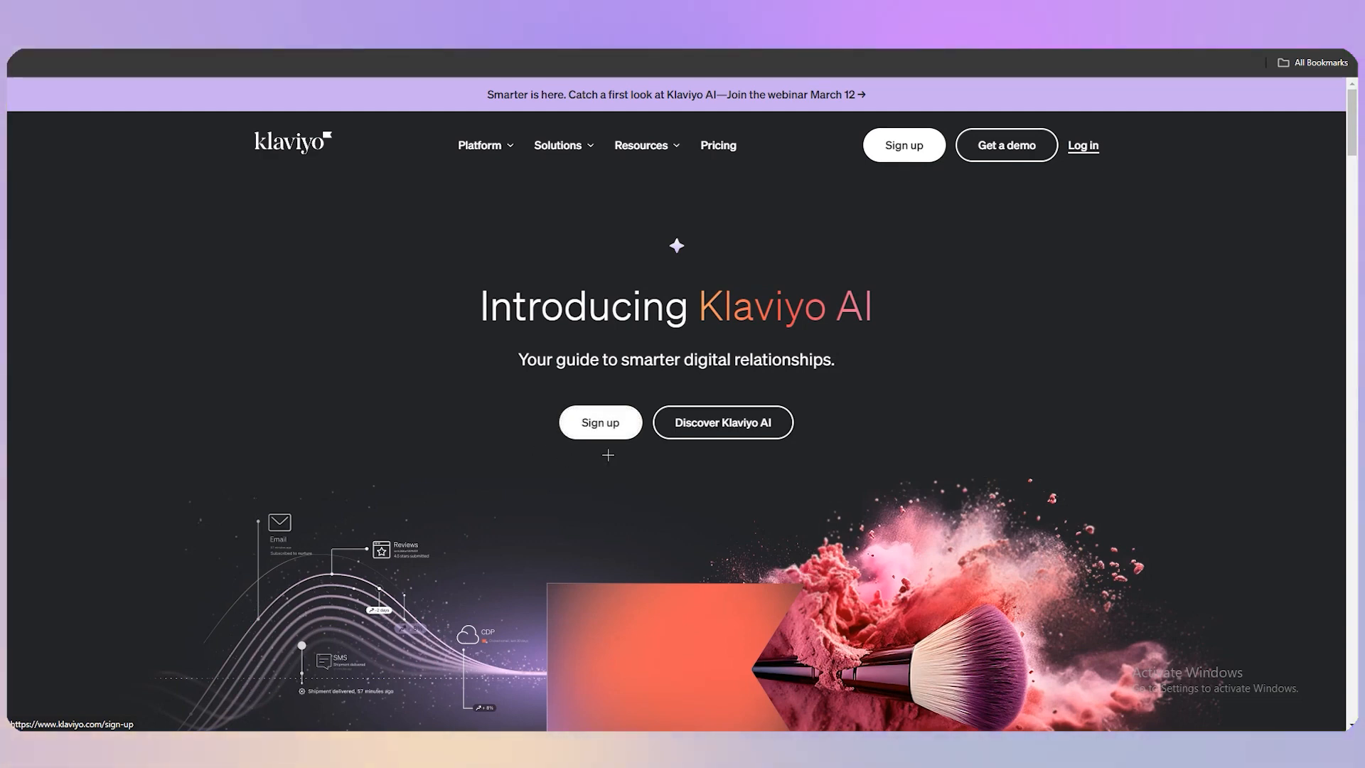
Step: Open the account sign-up form and set how Klaviyo will be used to For my own business
left_click(611, 425)
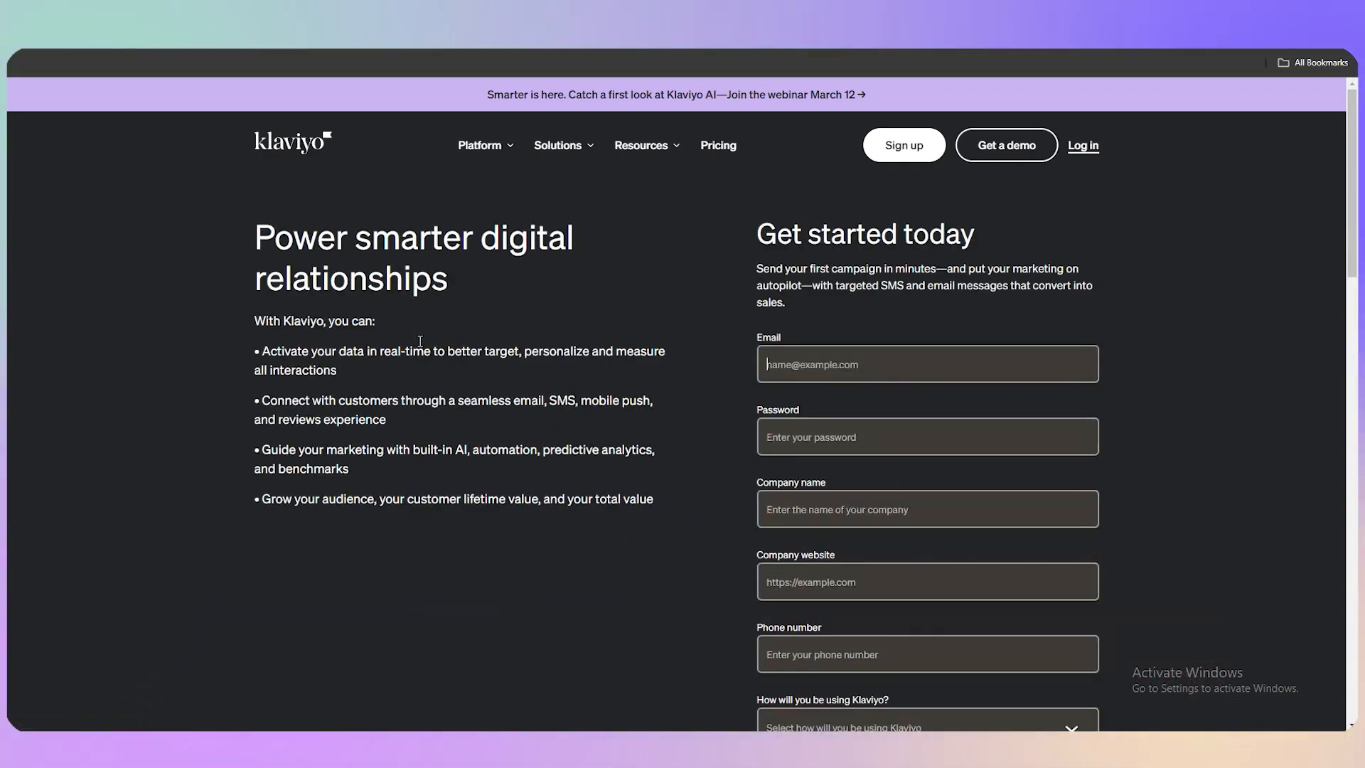
scroll(716, 377, "down", 2)
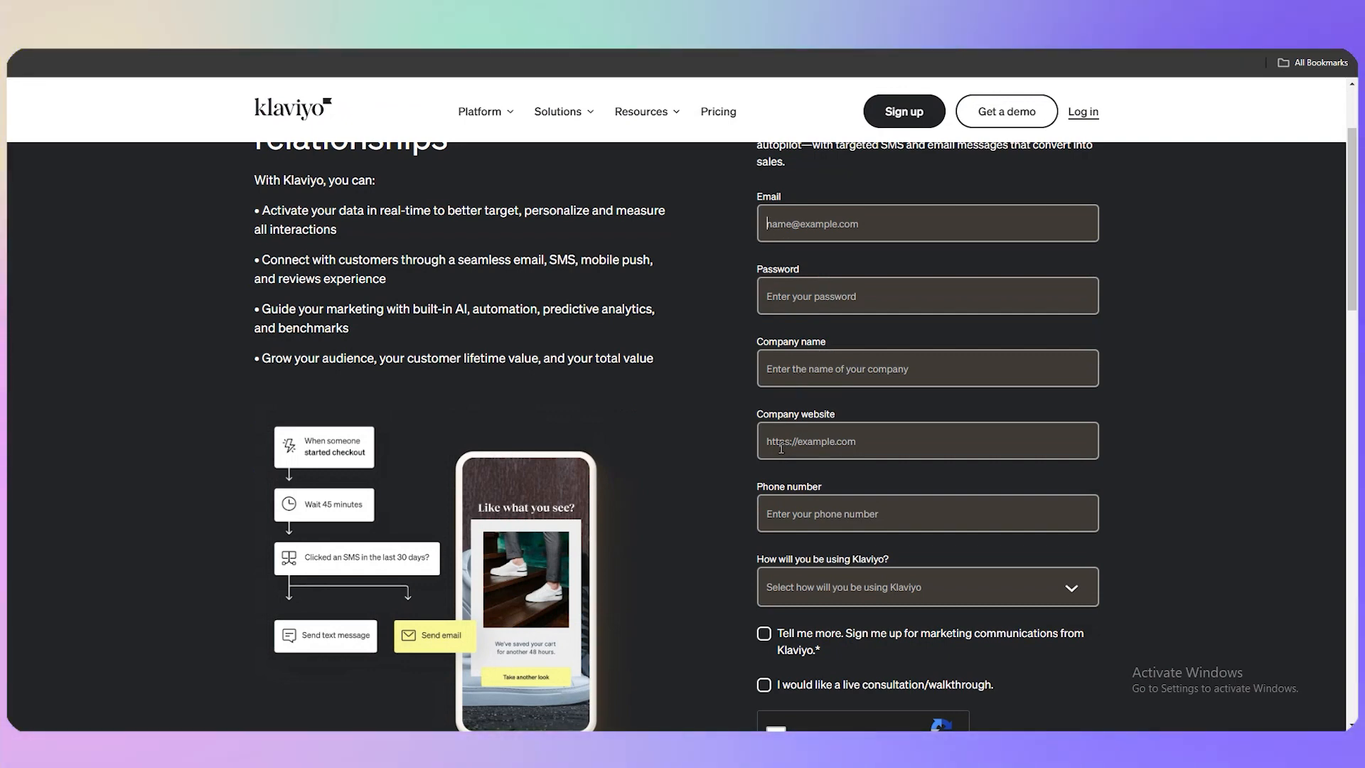
scroll(796, 483, "down", 1)
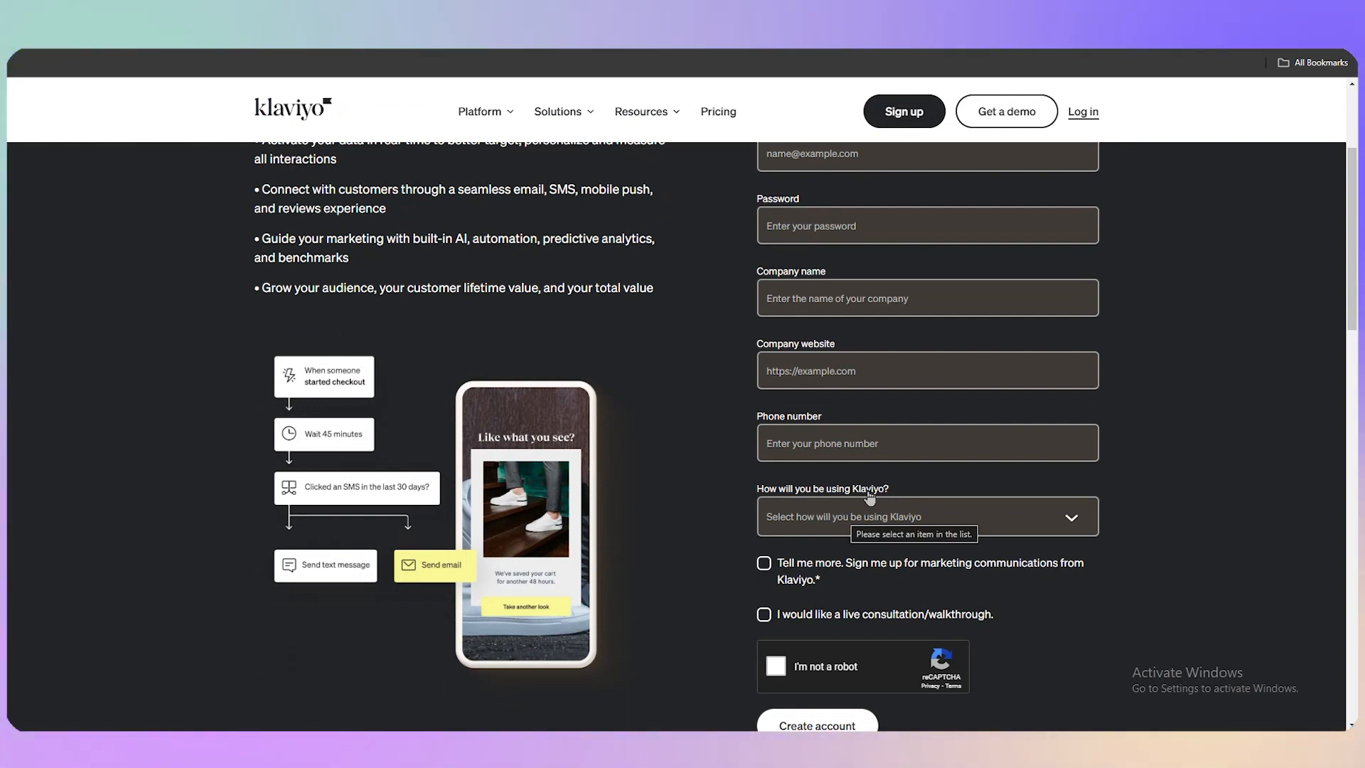
left_click(906, 519)
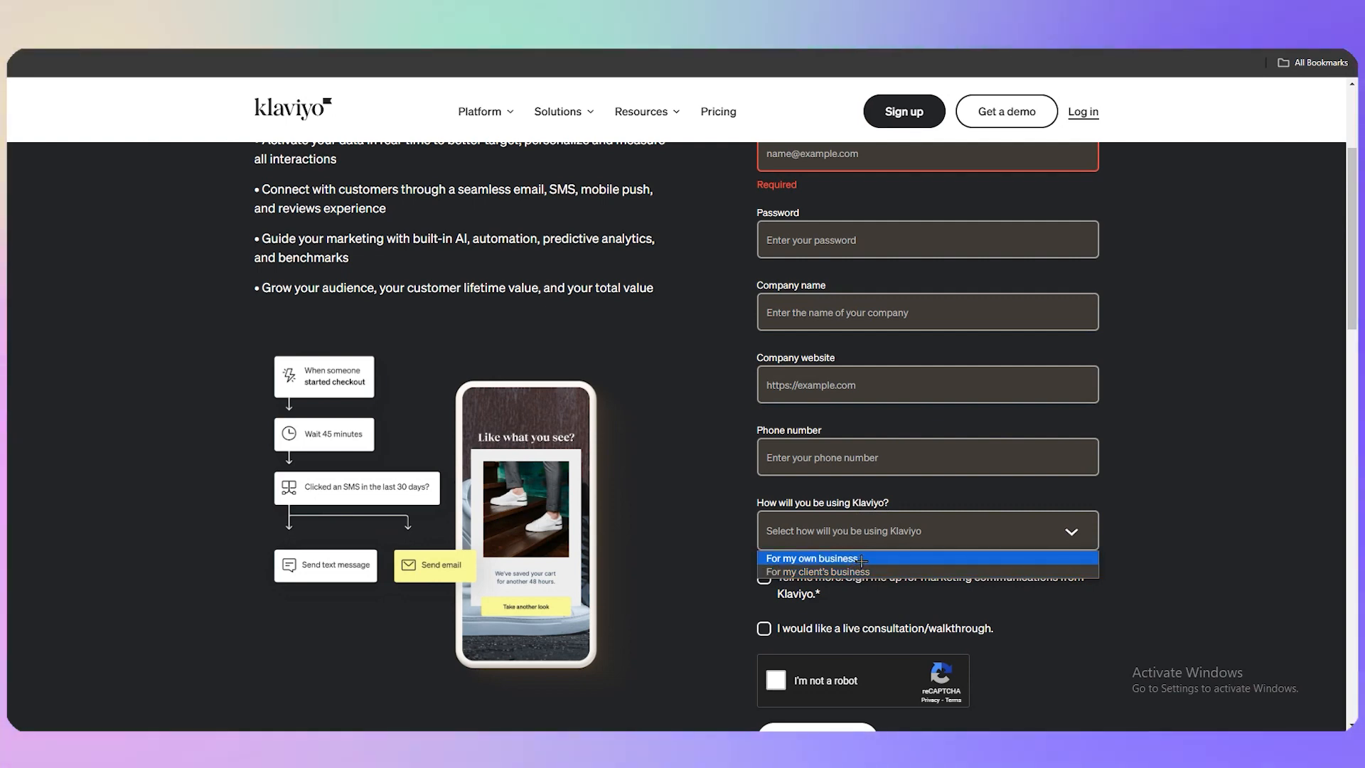
left_click(861, 558)
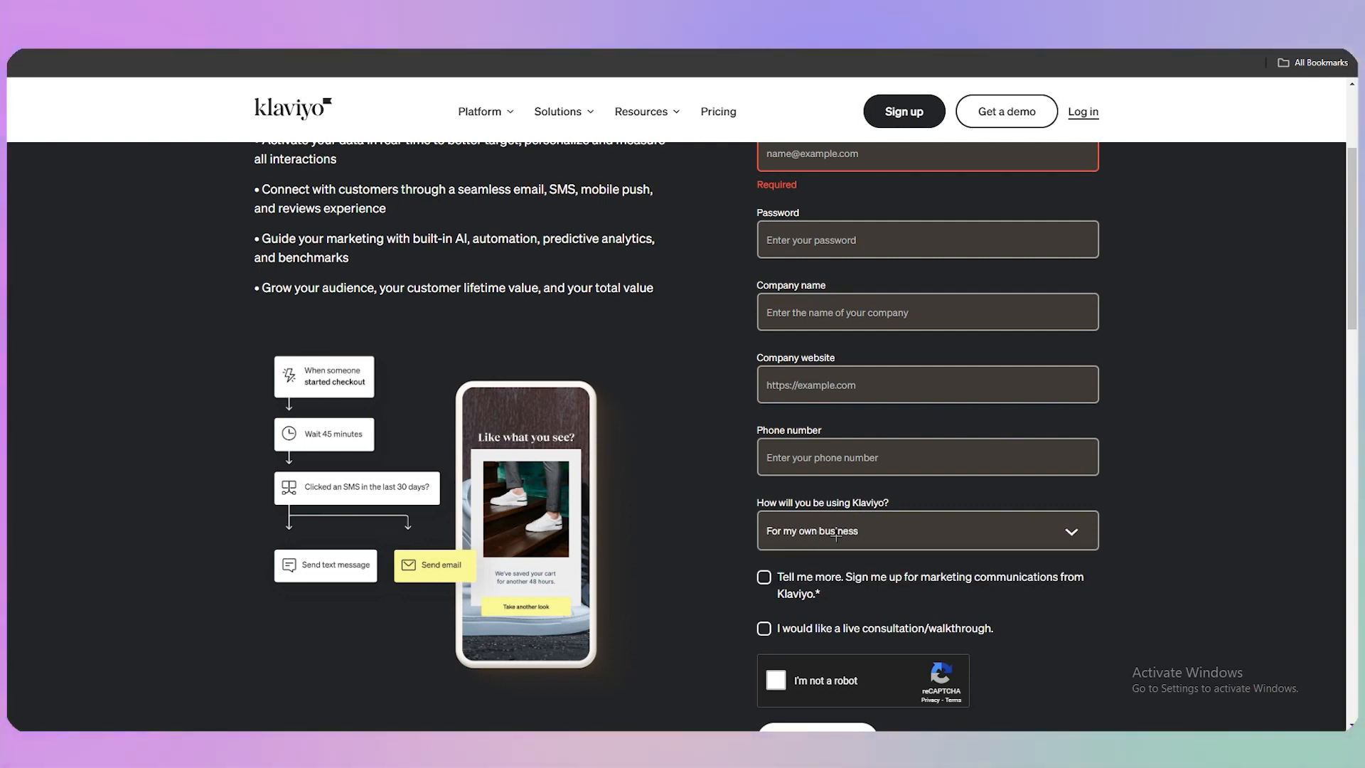
Step: Review the remaining sign-up fields and submit the form to create the account
scroll(839, 538, "down", 2)
scroll(843, 538, "up", 3)
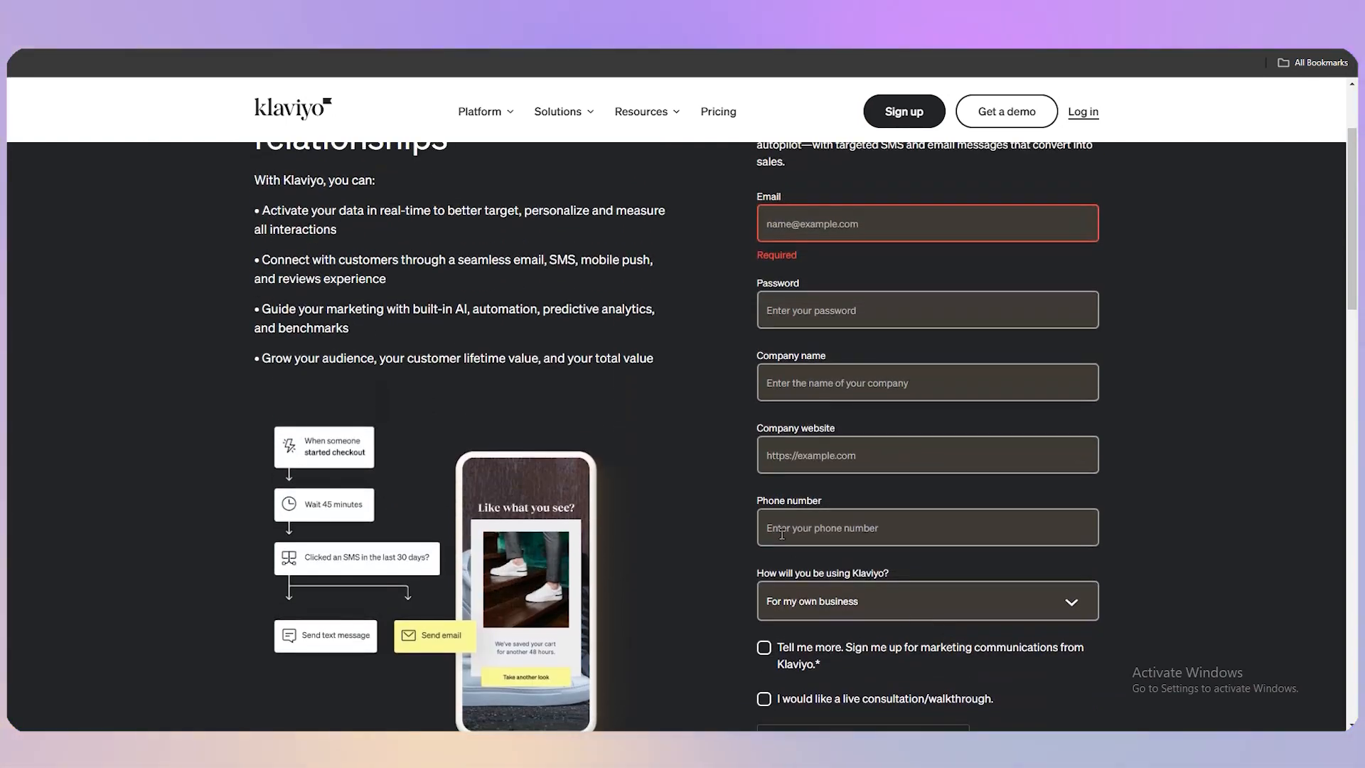
scroll(846, 539, "down", 2)
key("ctrl+minus")
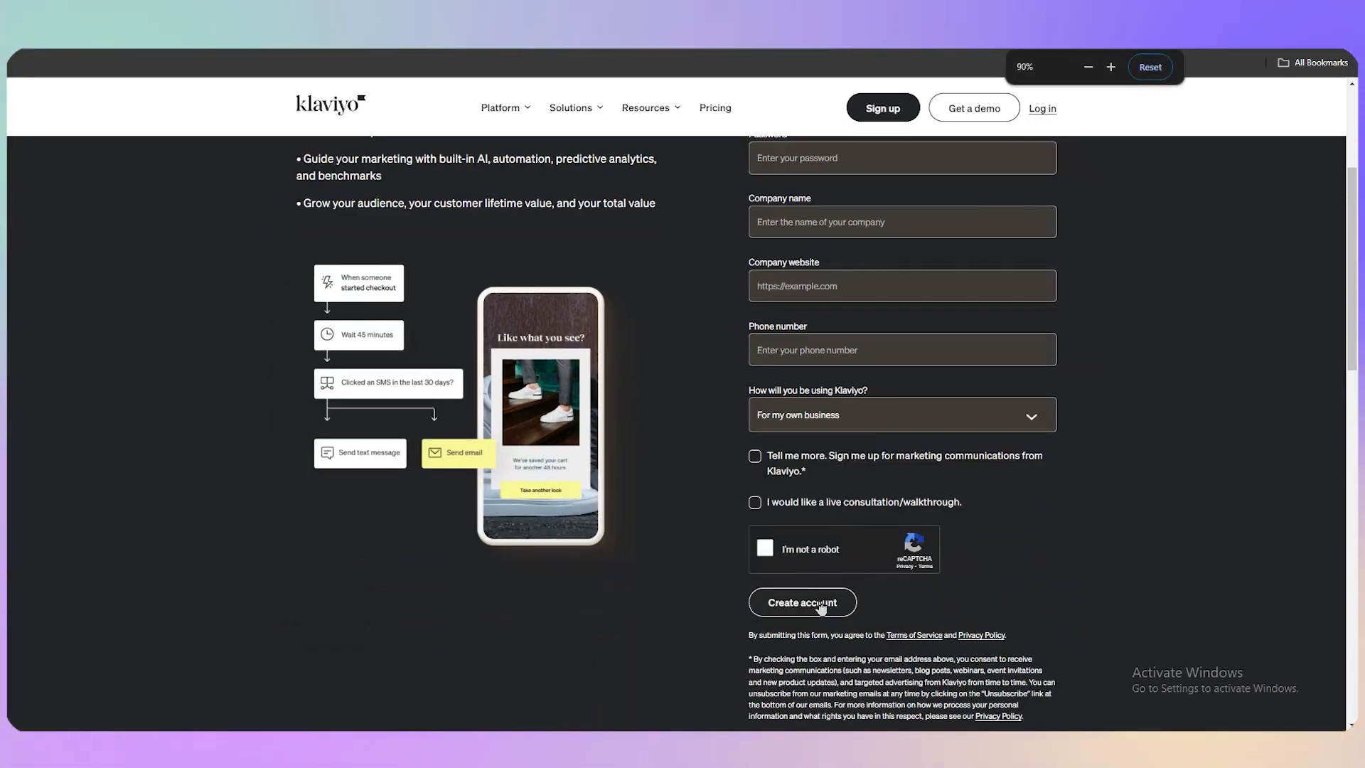
left_click(821, 606)
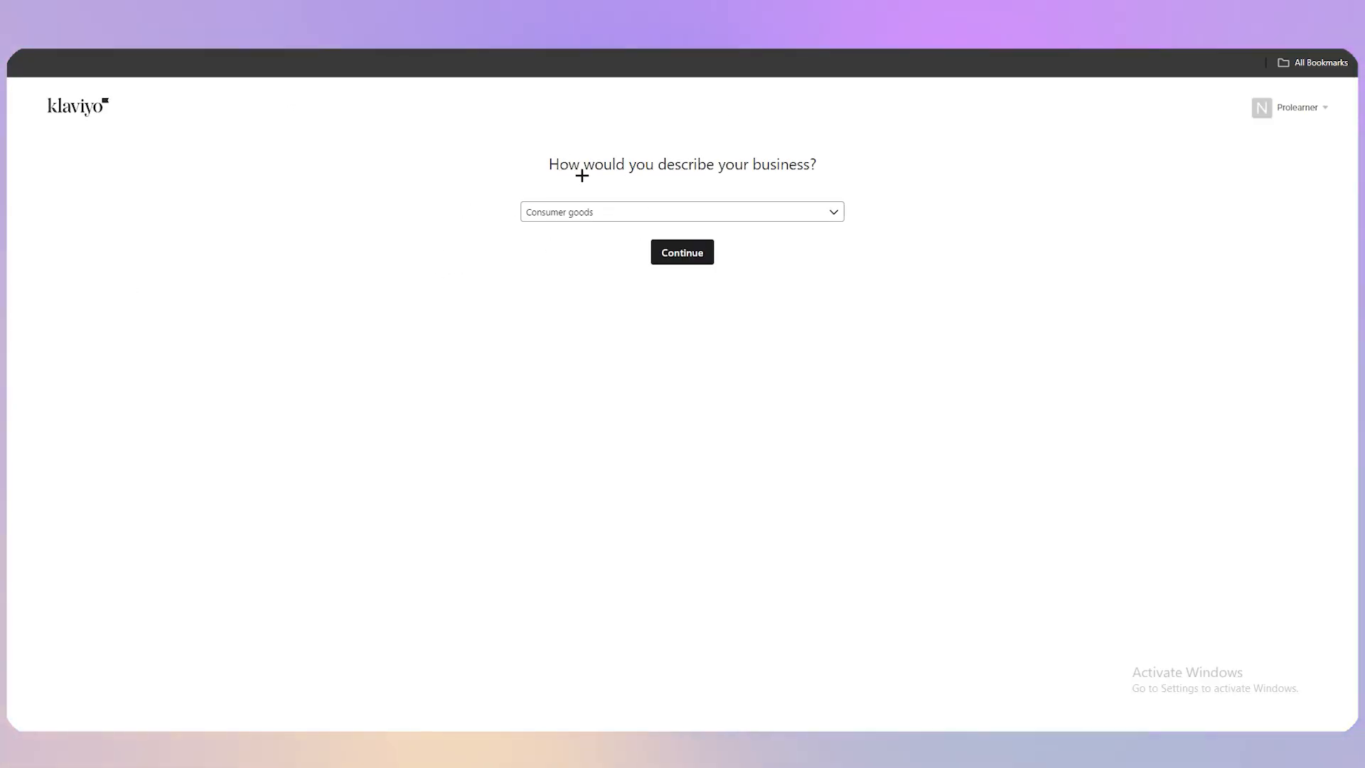
Step: Describe the business as Software / SaaS and choose Sell online courses or content as its main focus
left_click(600, 214)
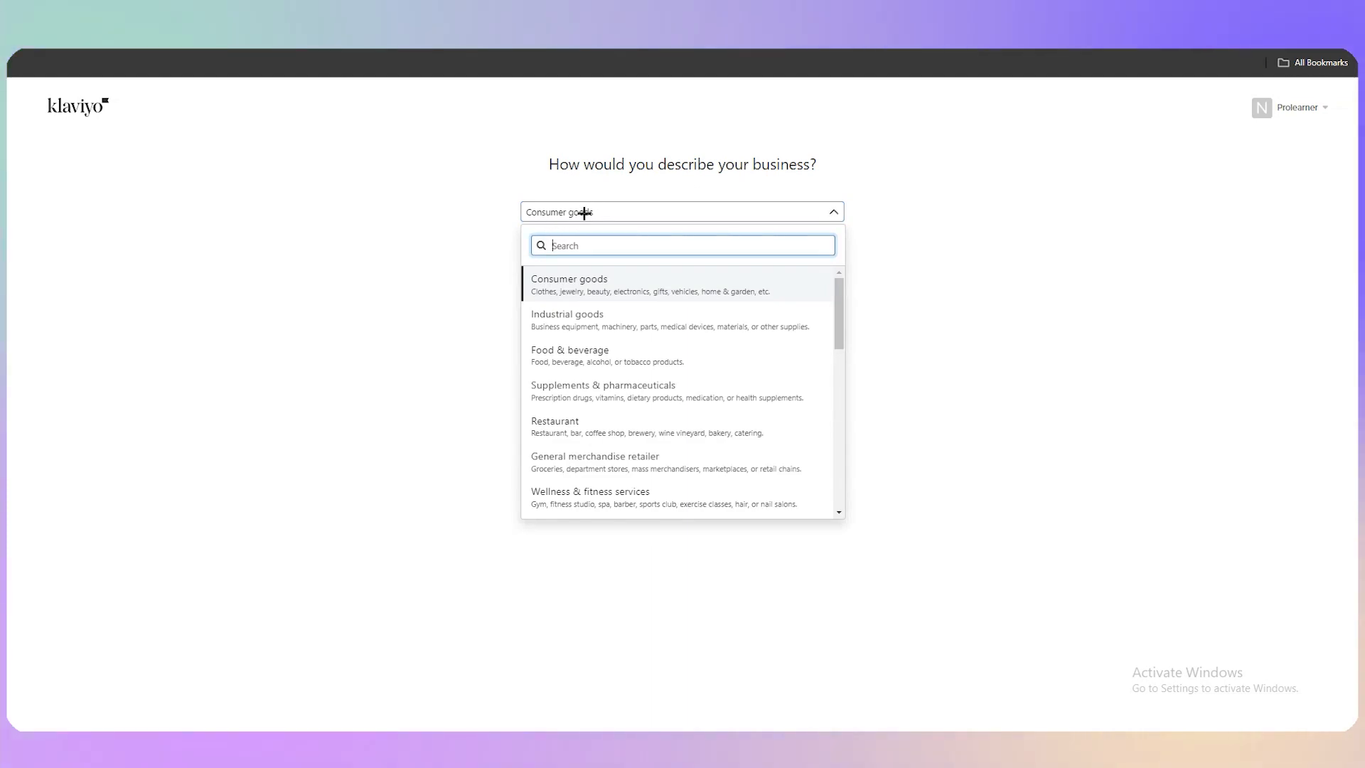
scroll(593, 377, "down", 3)
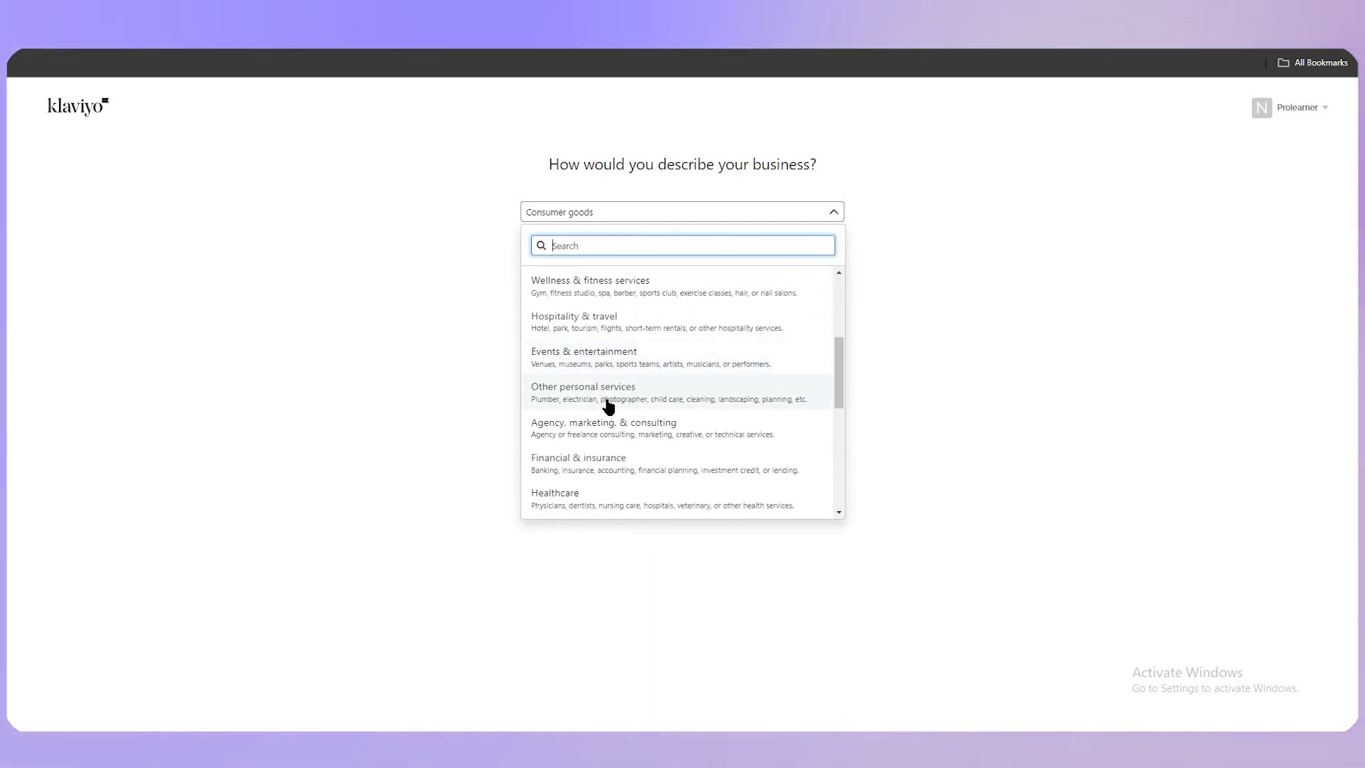
scroll(626, 416, "down", 4)
scroll(649, 458, "down", 3)
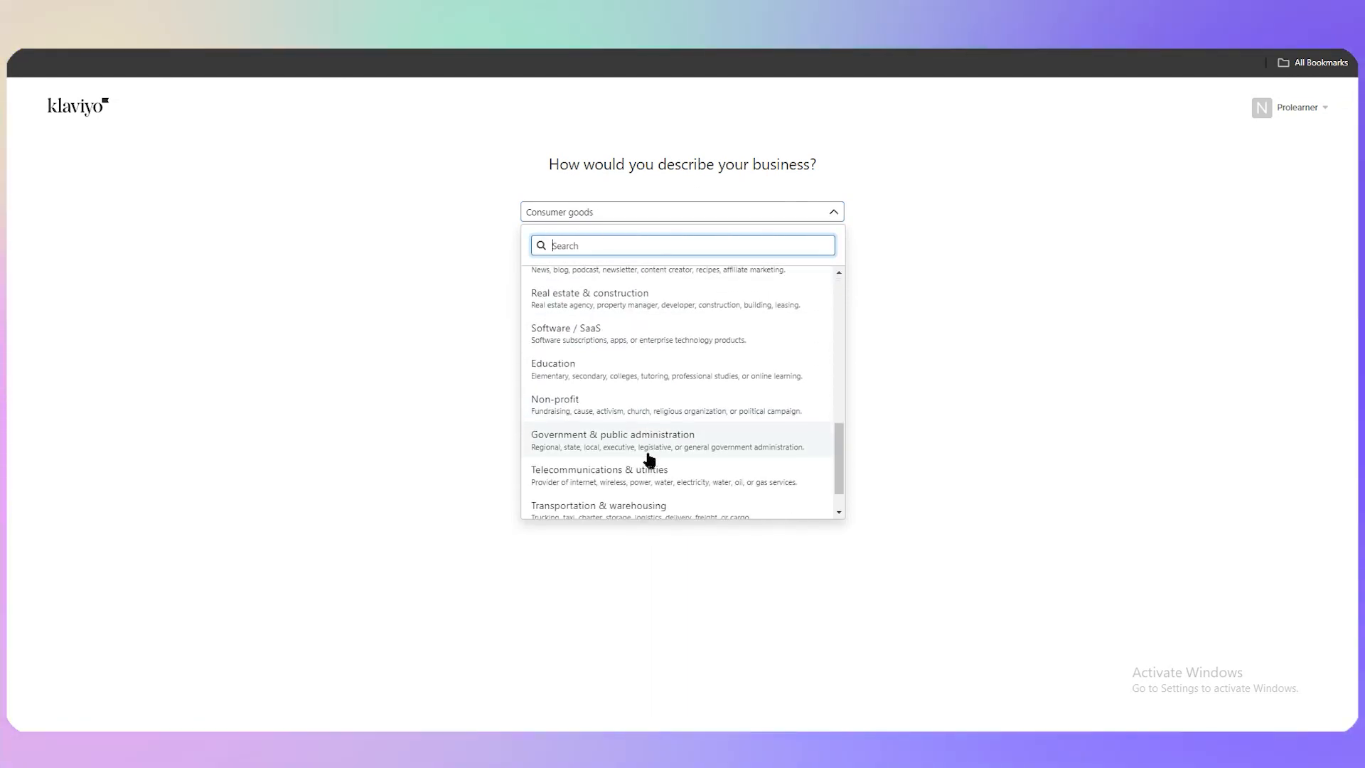
left_click(594, 334)
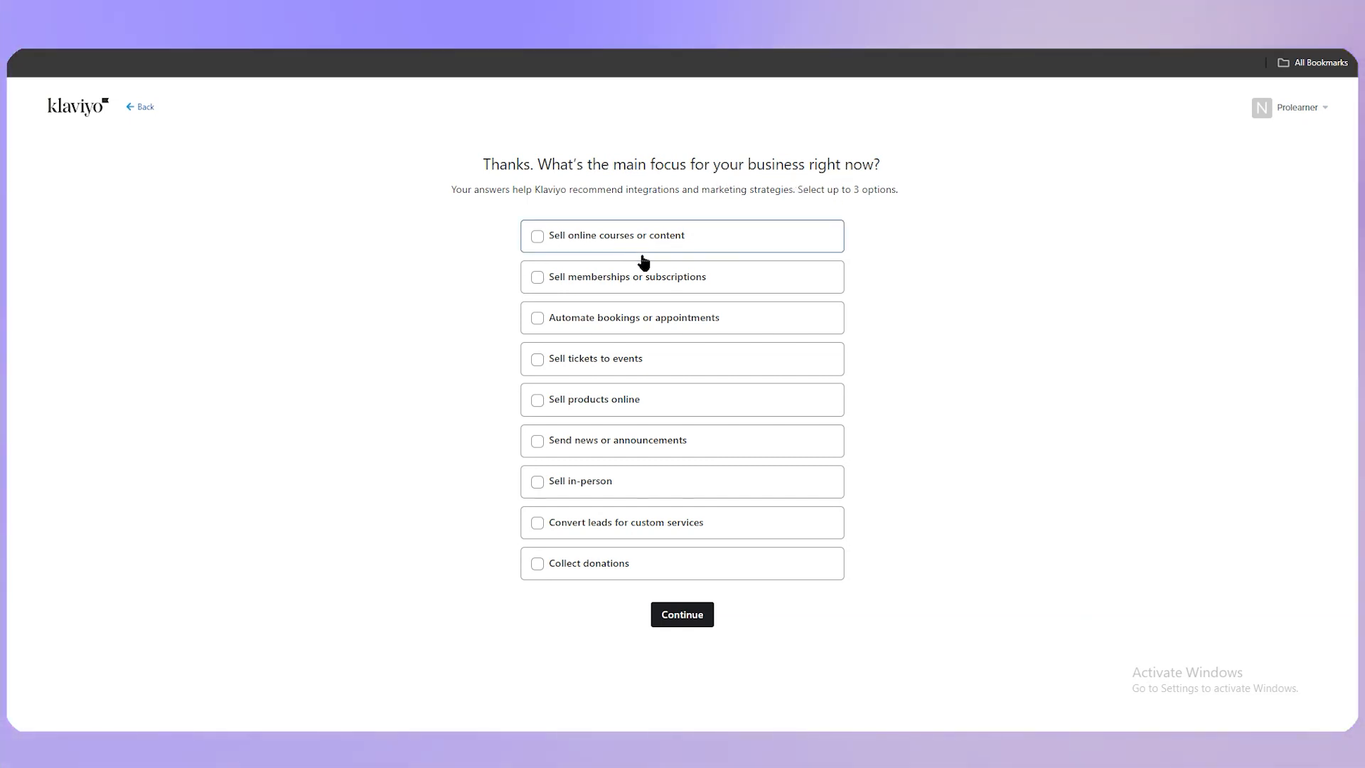
left_click(594, 251)
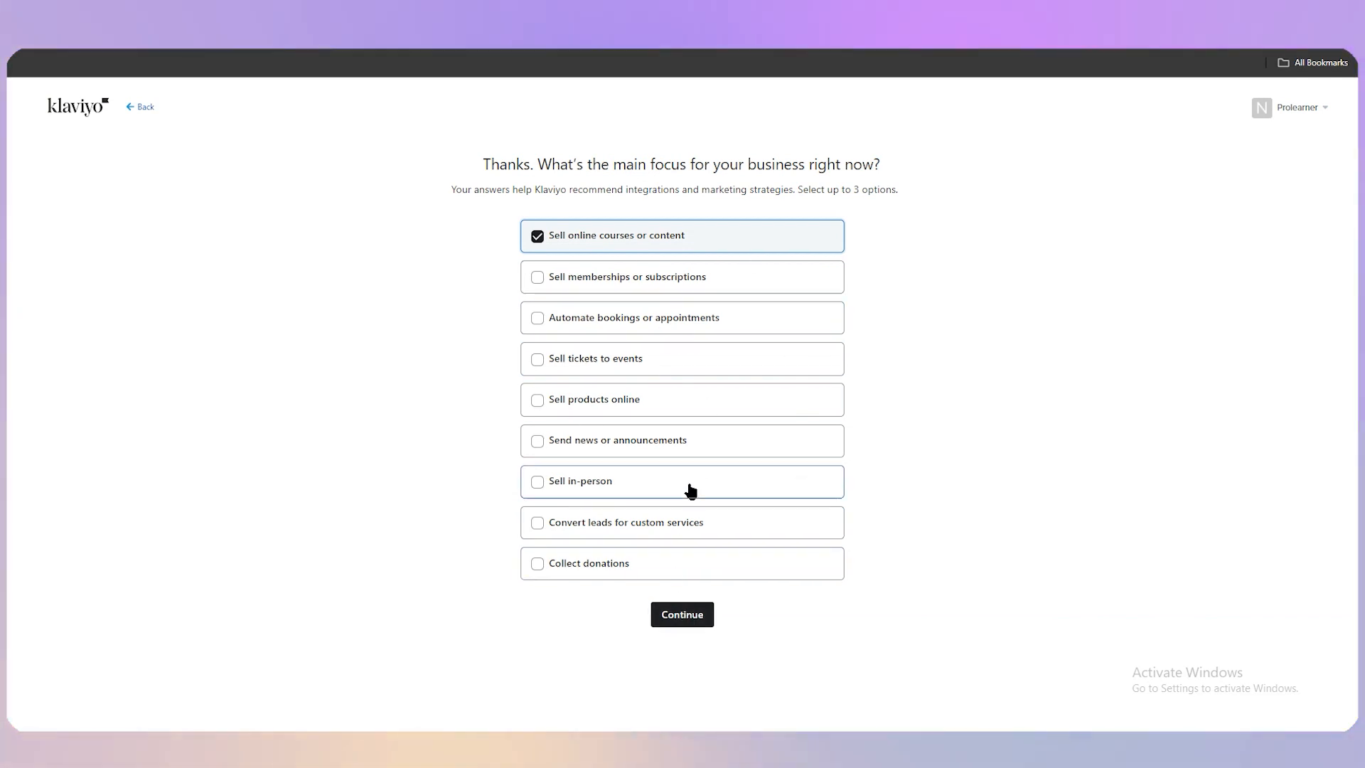
left_click(680, 616)
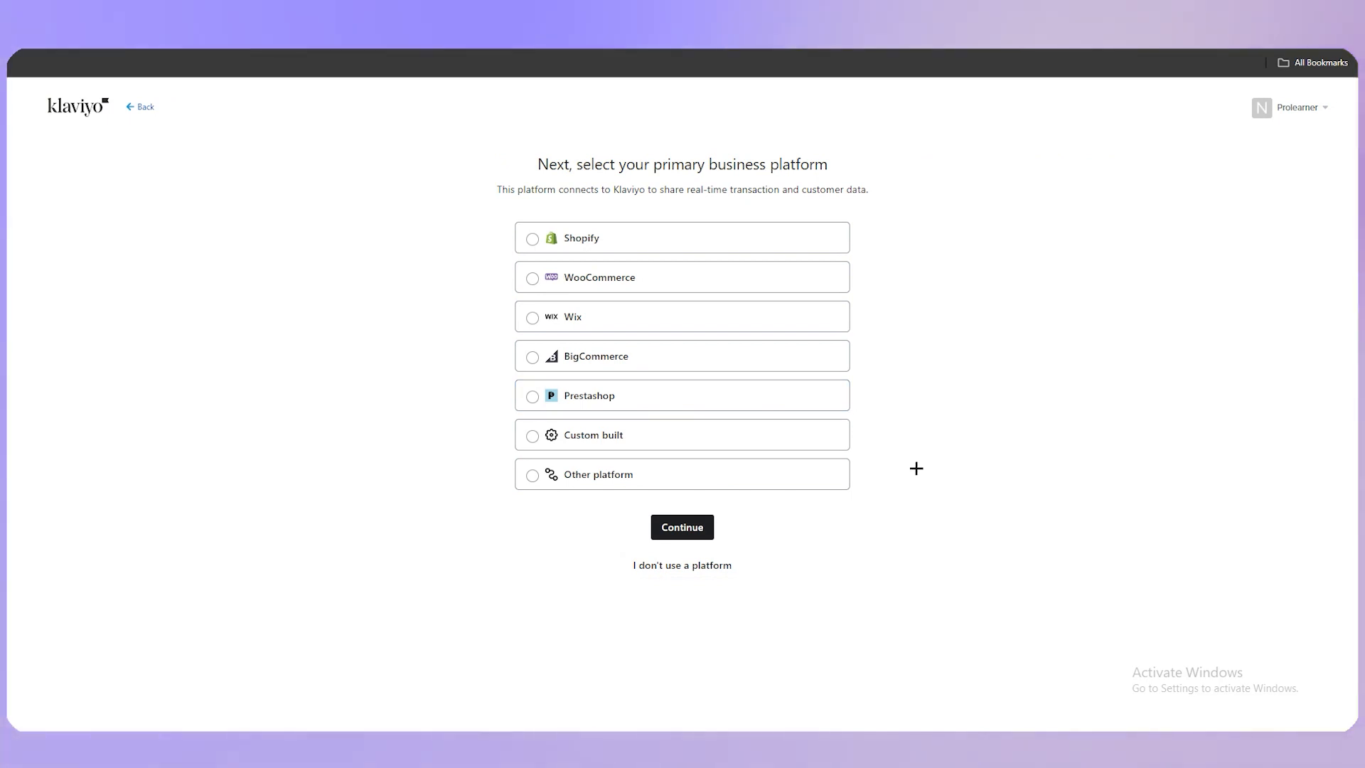
Step: Indicate that no business platform is used and set the number of contacts to Less than 1K
left_click(698, 569)
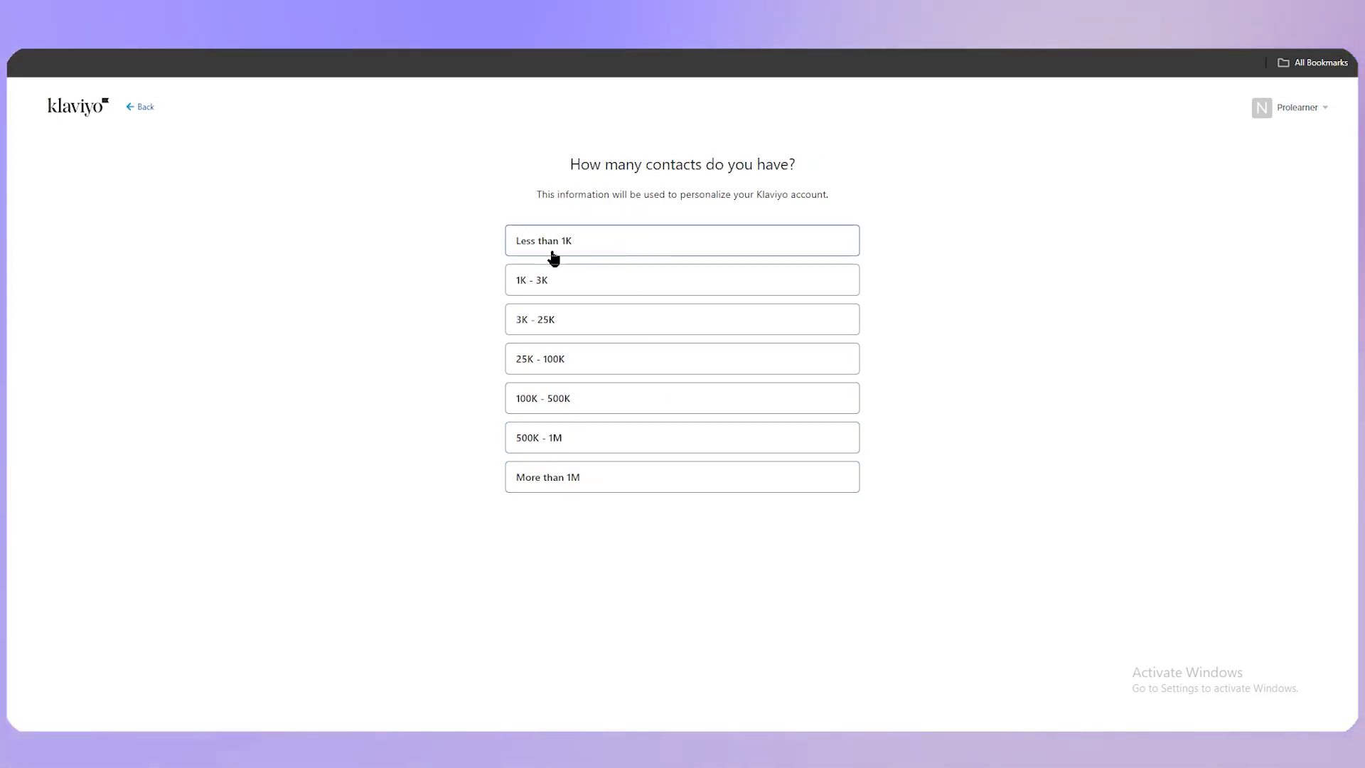
left_click(628, 244)
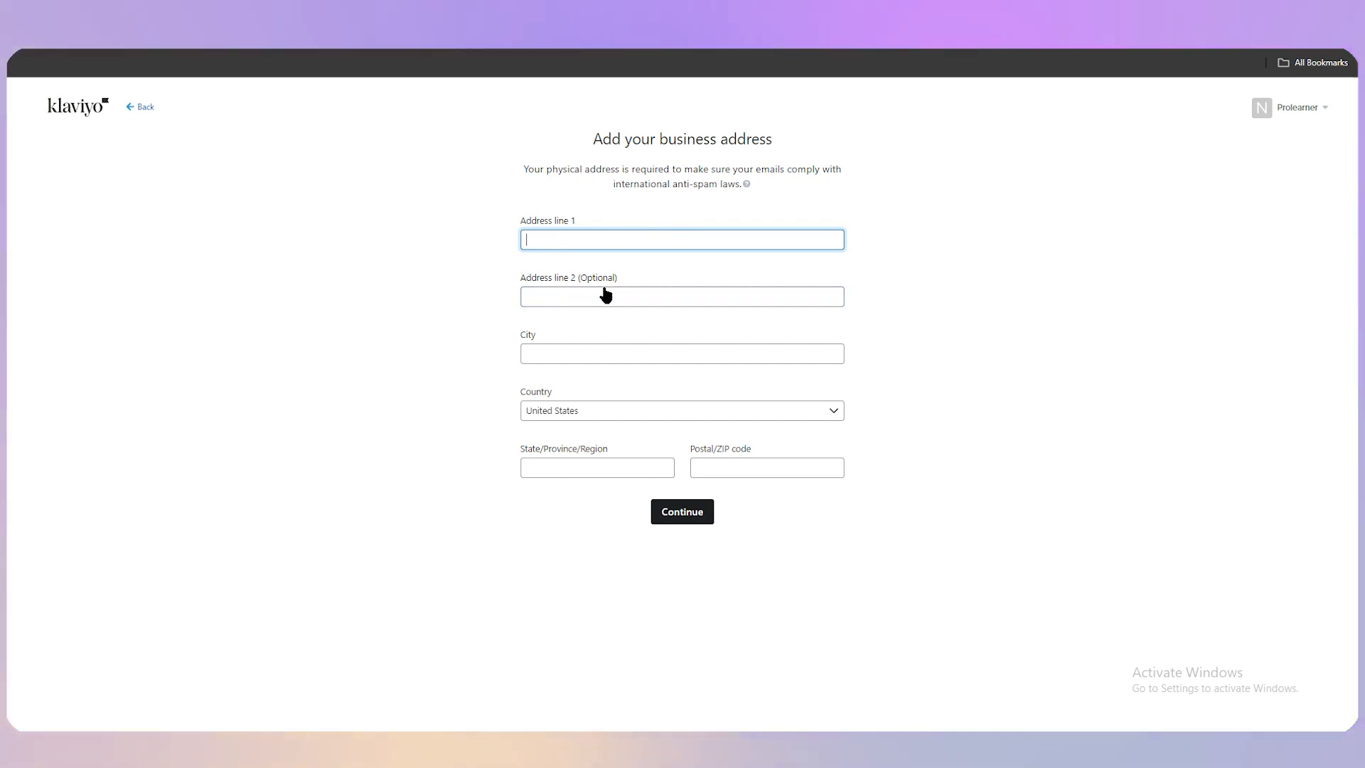
Step: Submit the business address form, then switch to Gmail and confirm the account email from Klaviyo's welcome message
left_click(684, 517)
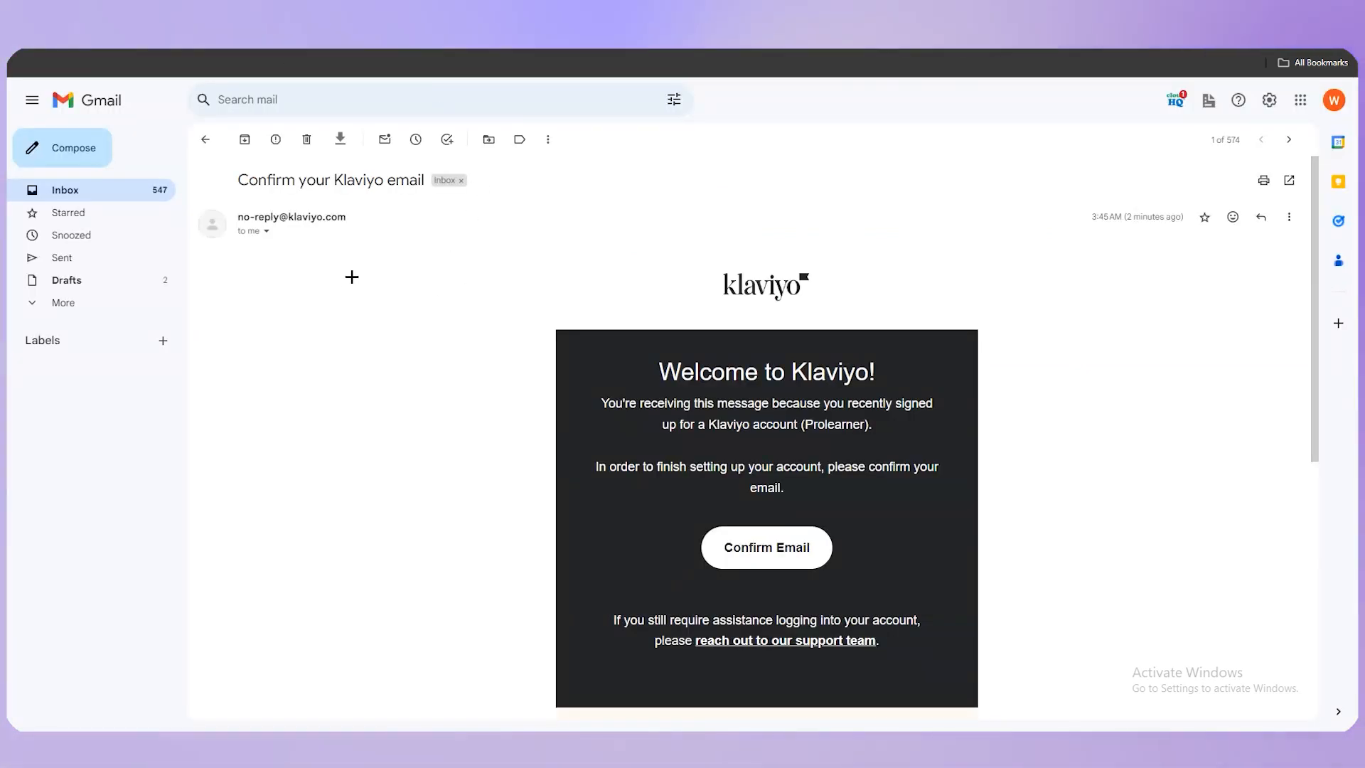
scroll(427, 283, "down", 1)
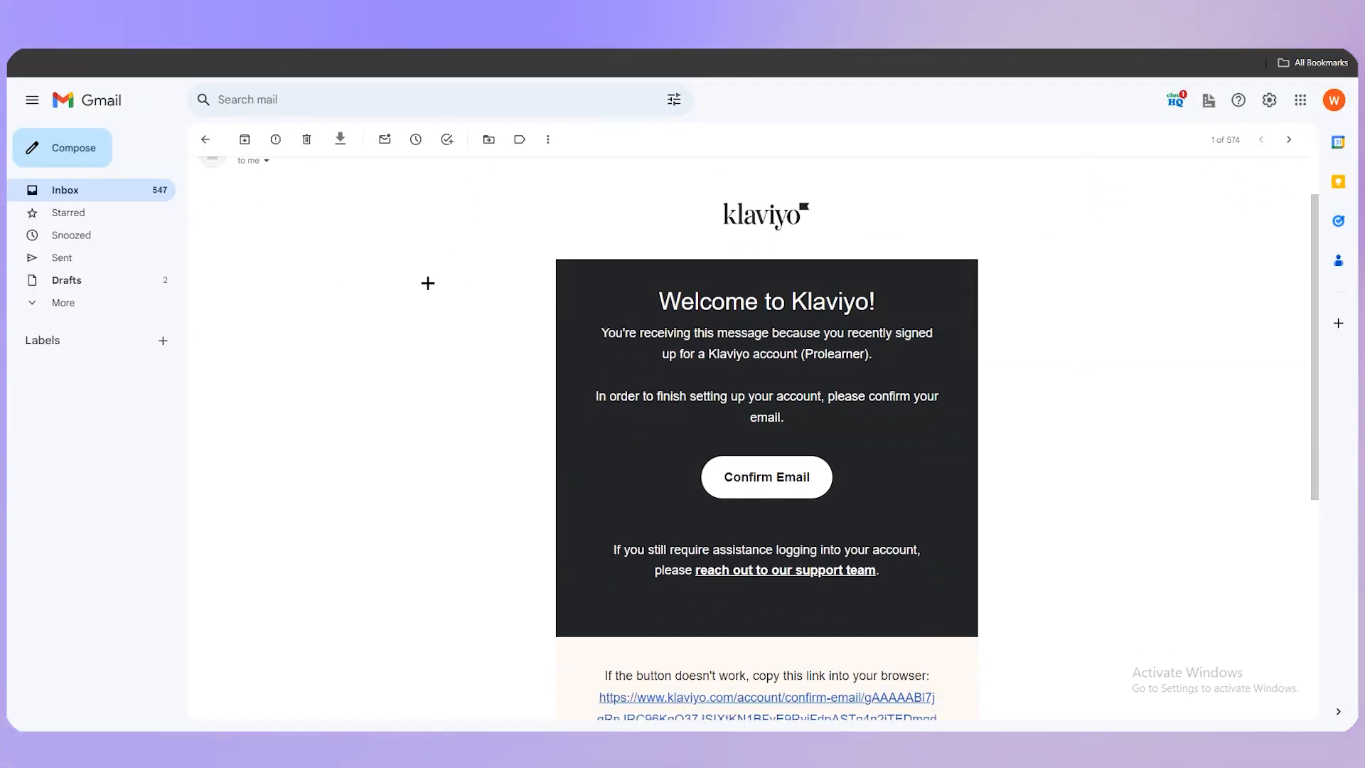
scroll(472, 268, "up", 1)
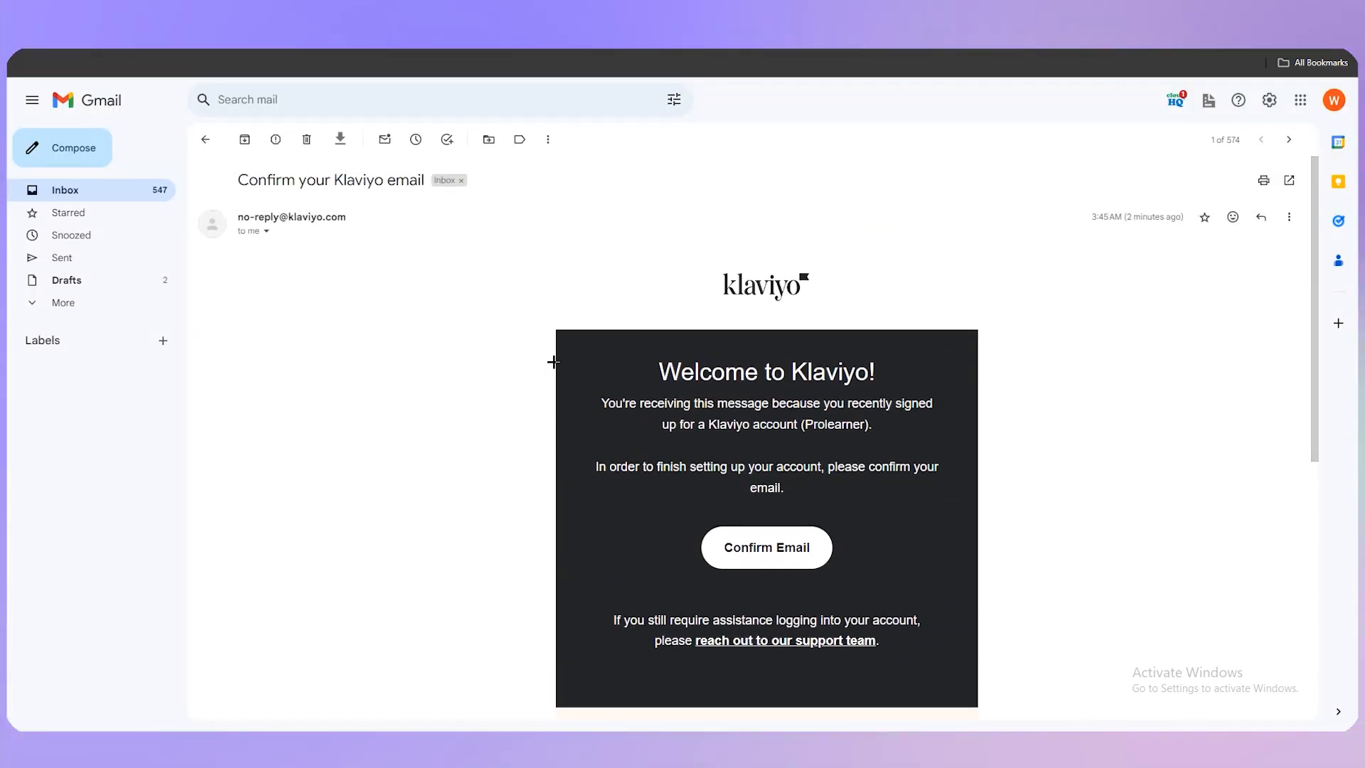
left_click(780, 556)
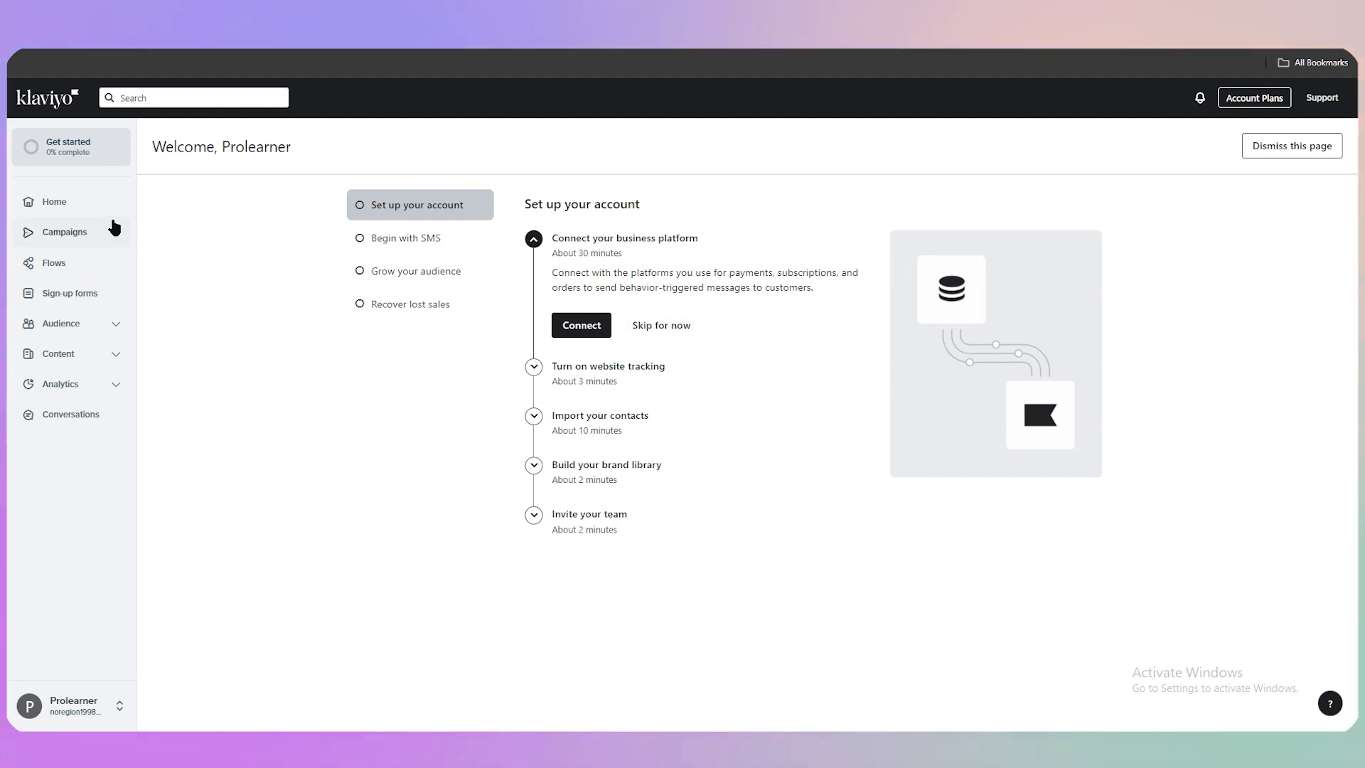
Step: Open the account's home dashboard and examine the business performance summary, top performing flows and recent campaigns
left_click(98, 204)
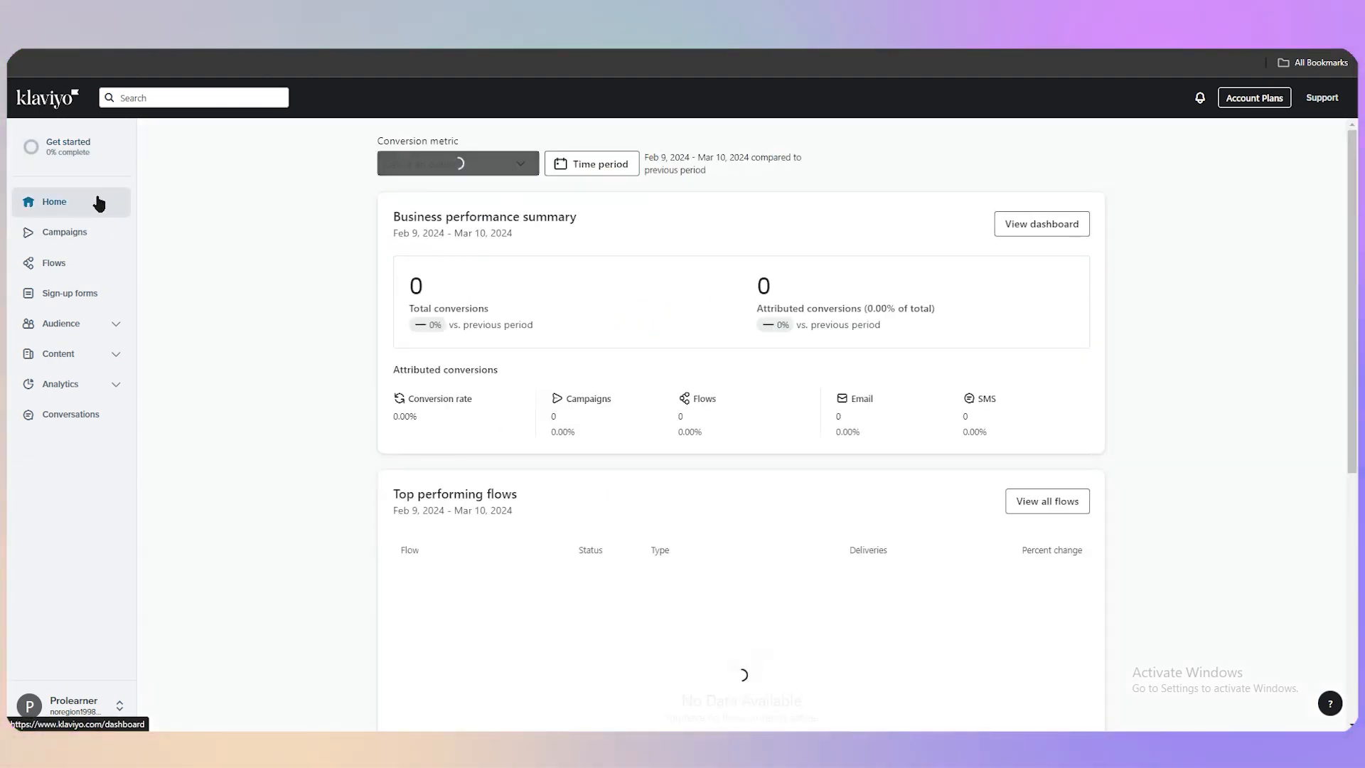
scroll(649, 527, "down", 1)
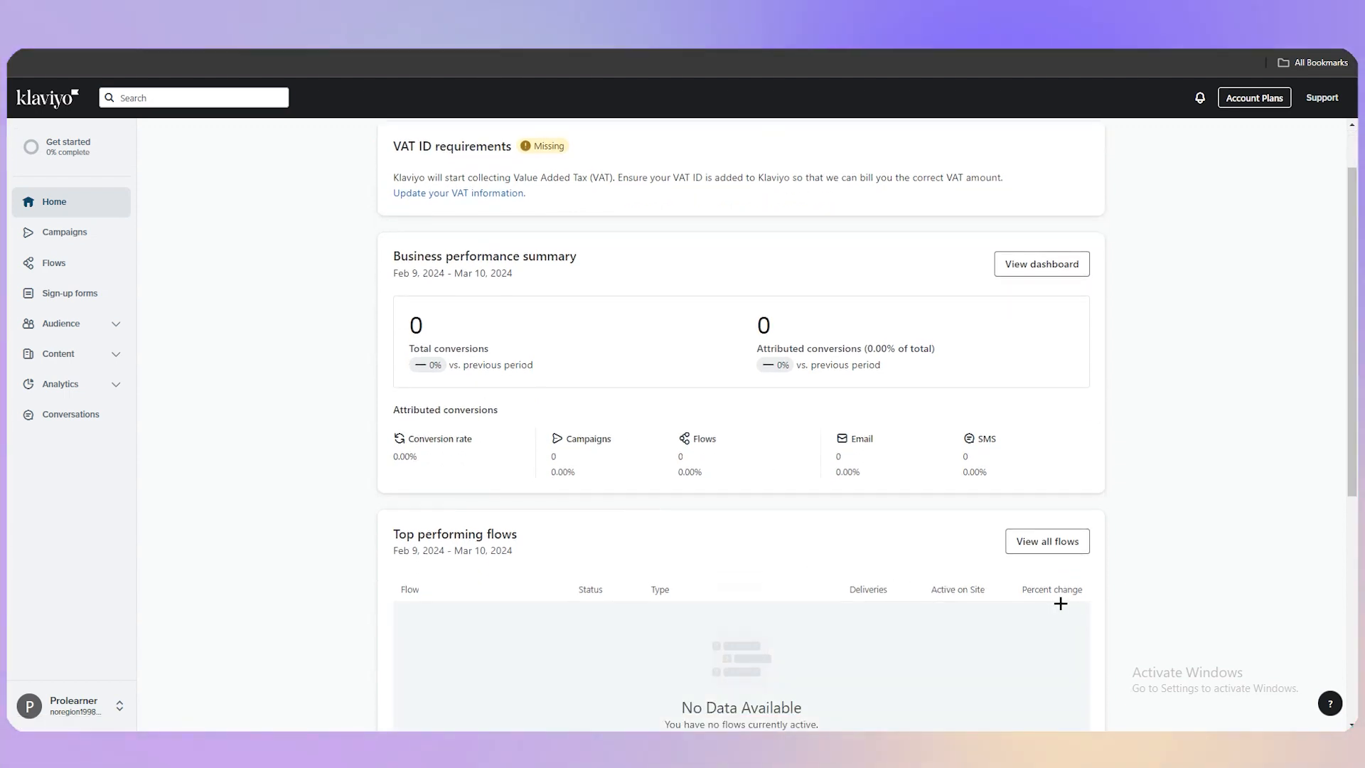
scroll(704, 466, "down", 2)
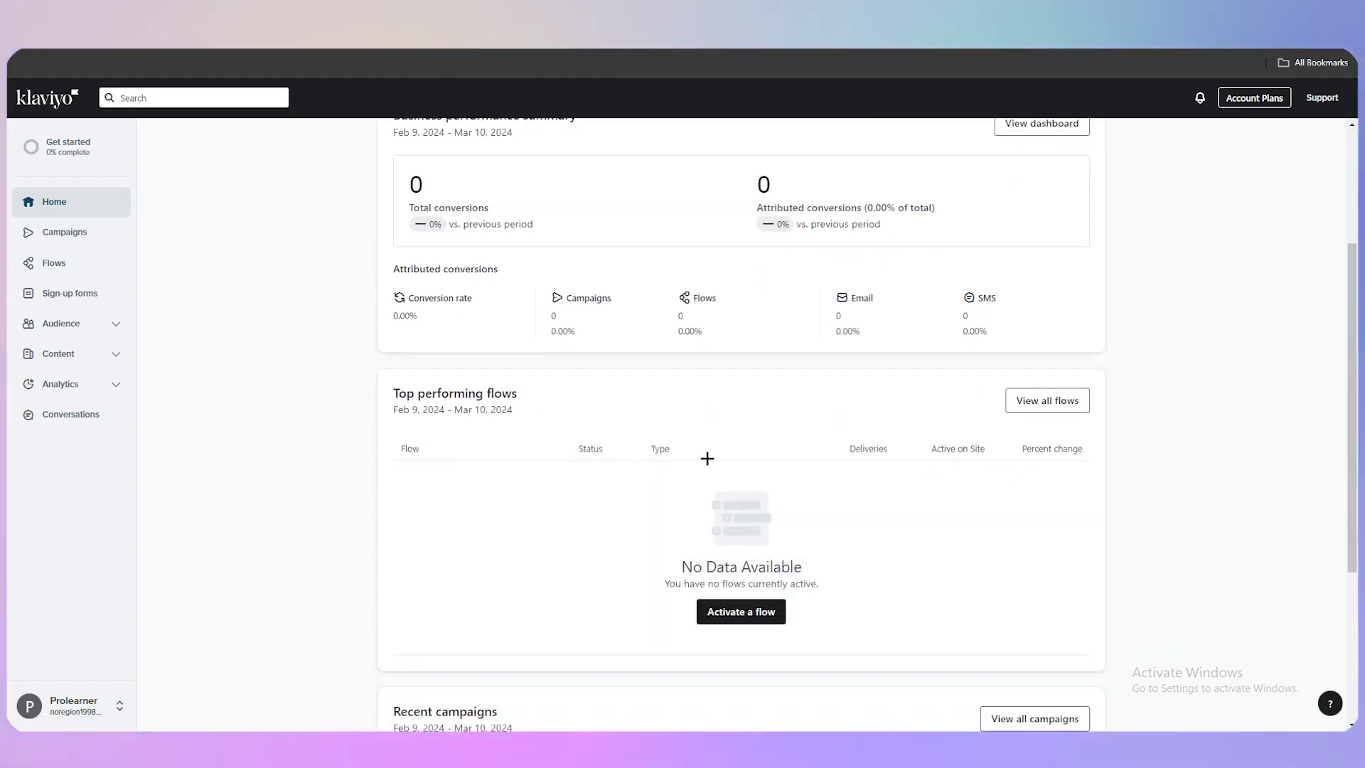
scroll(454, 330, "up", 3)
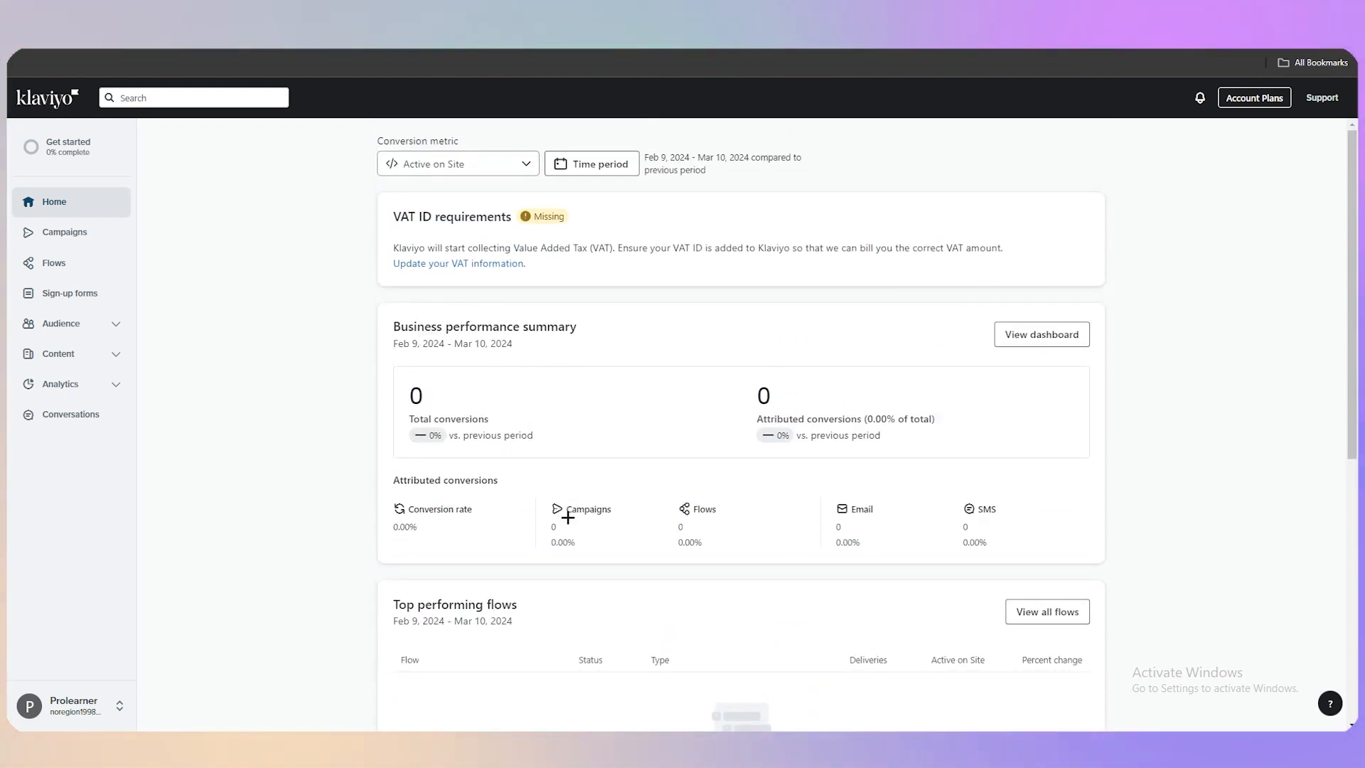
scroll(786, 496, "down", 4)
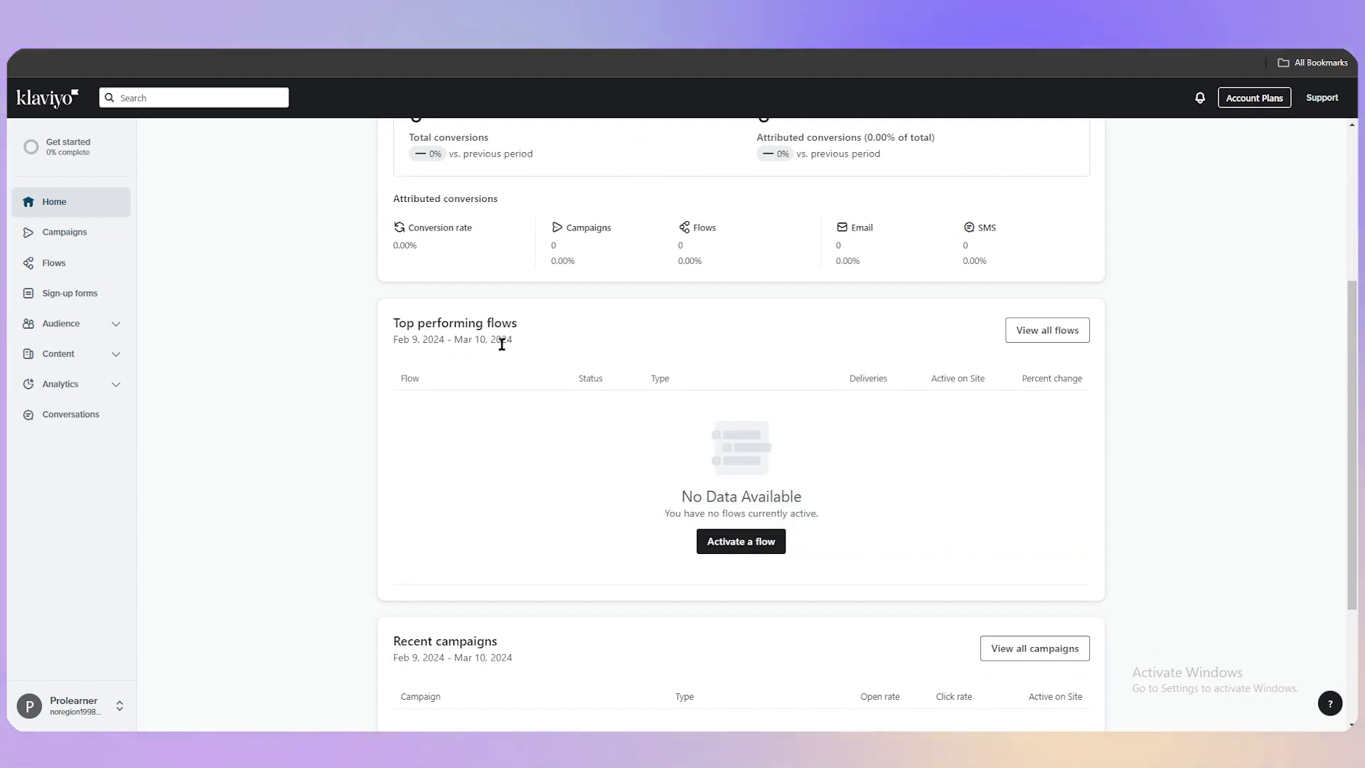
scroll(506, 342, "down", 3)
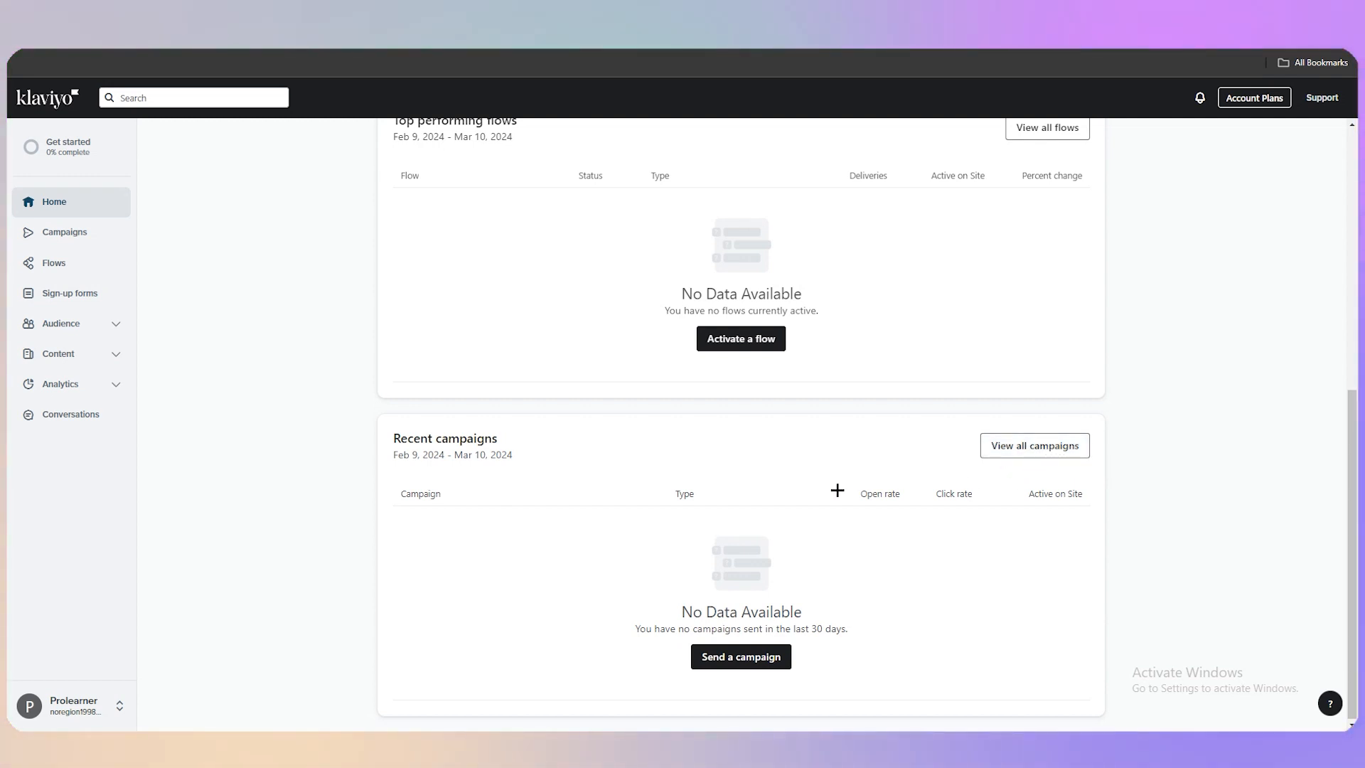
Step: Tour the Campaigns, Flows, Sign-up forms and SMS Conversations pages and examine the options under Audience and Content
scroll(710, 469, "up", 4)
scroll(738, 478, "up", 2)
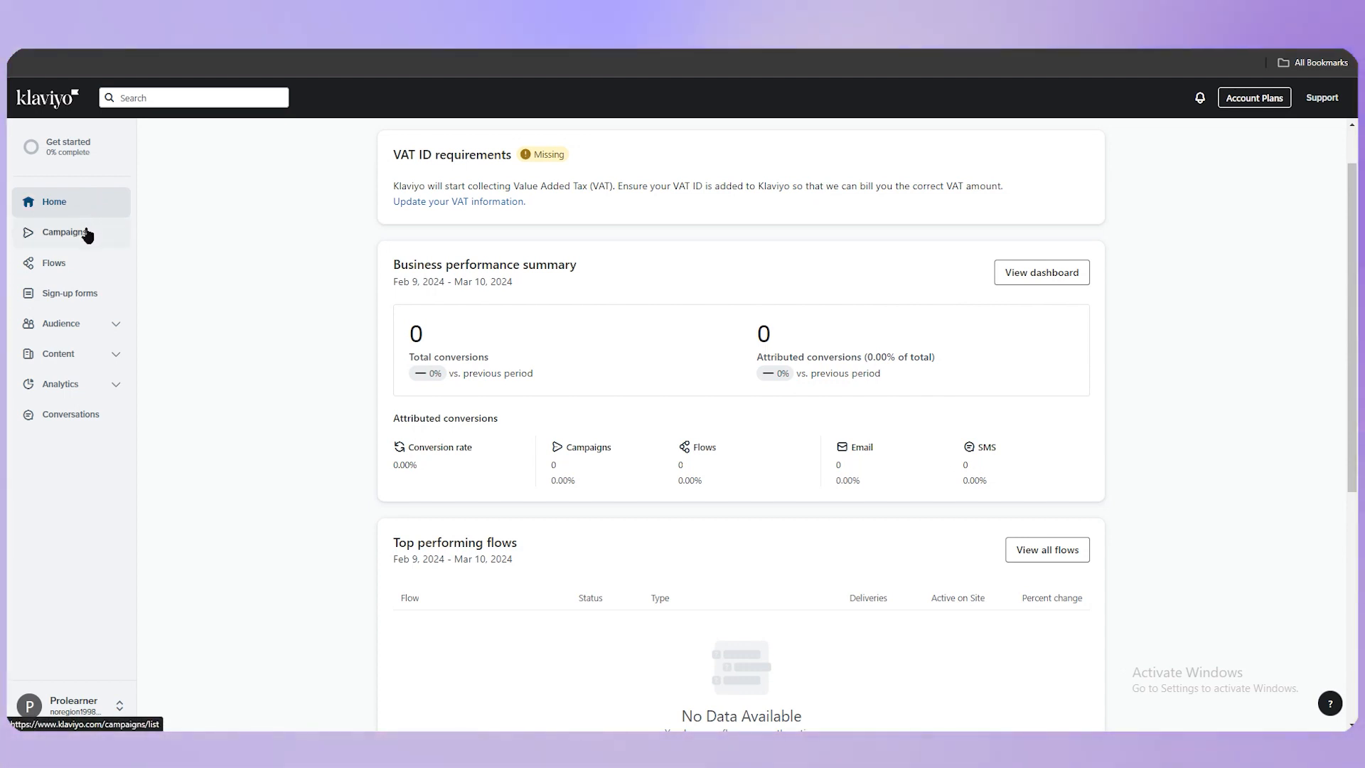
left_click(65, 233)
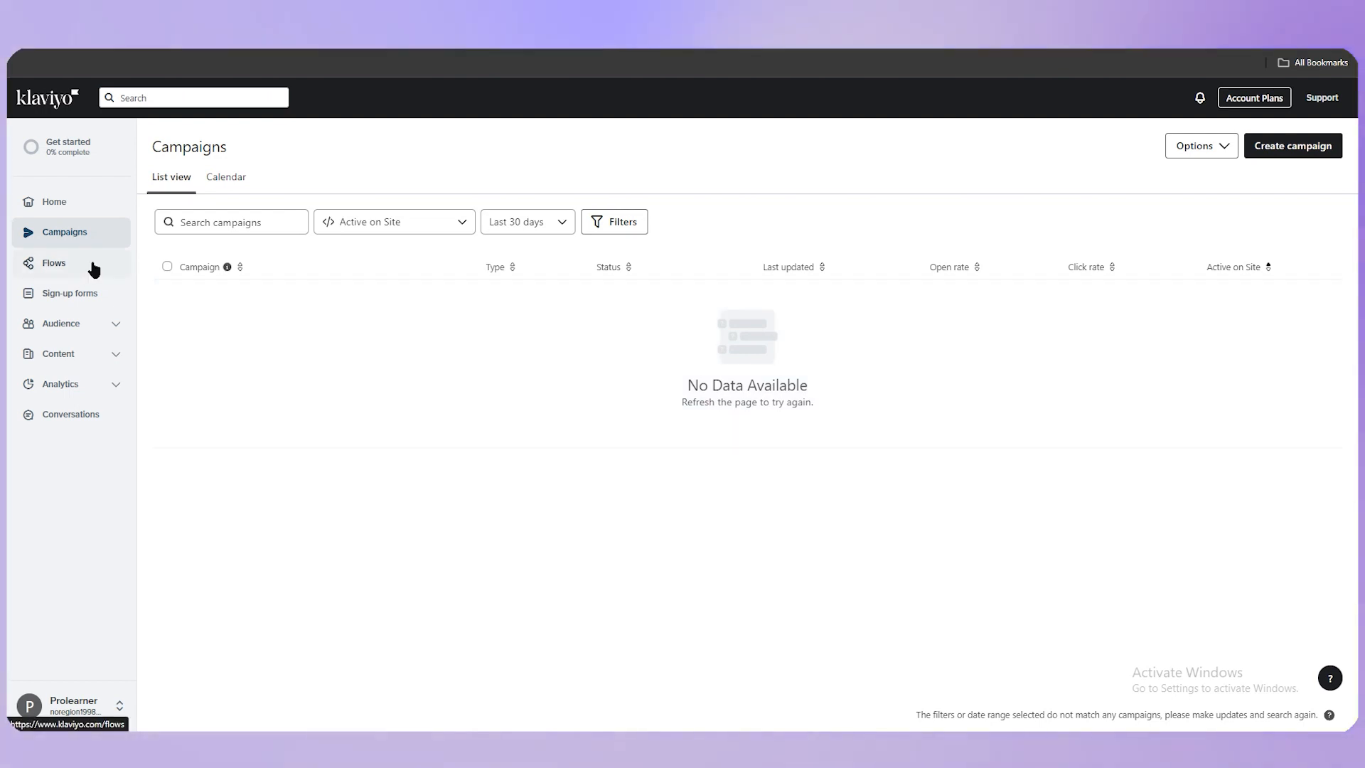
left_click(94, 265)
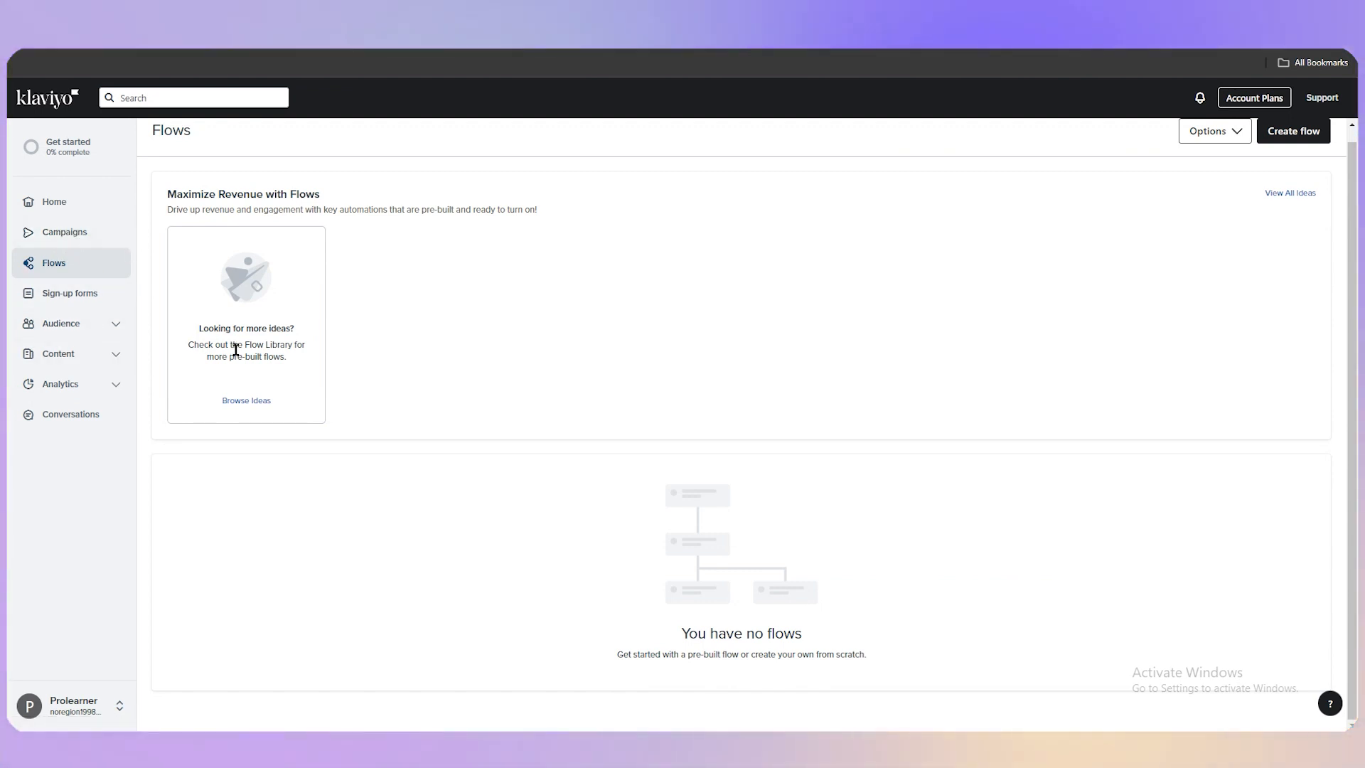
left_click(82, 295)
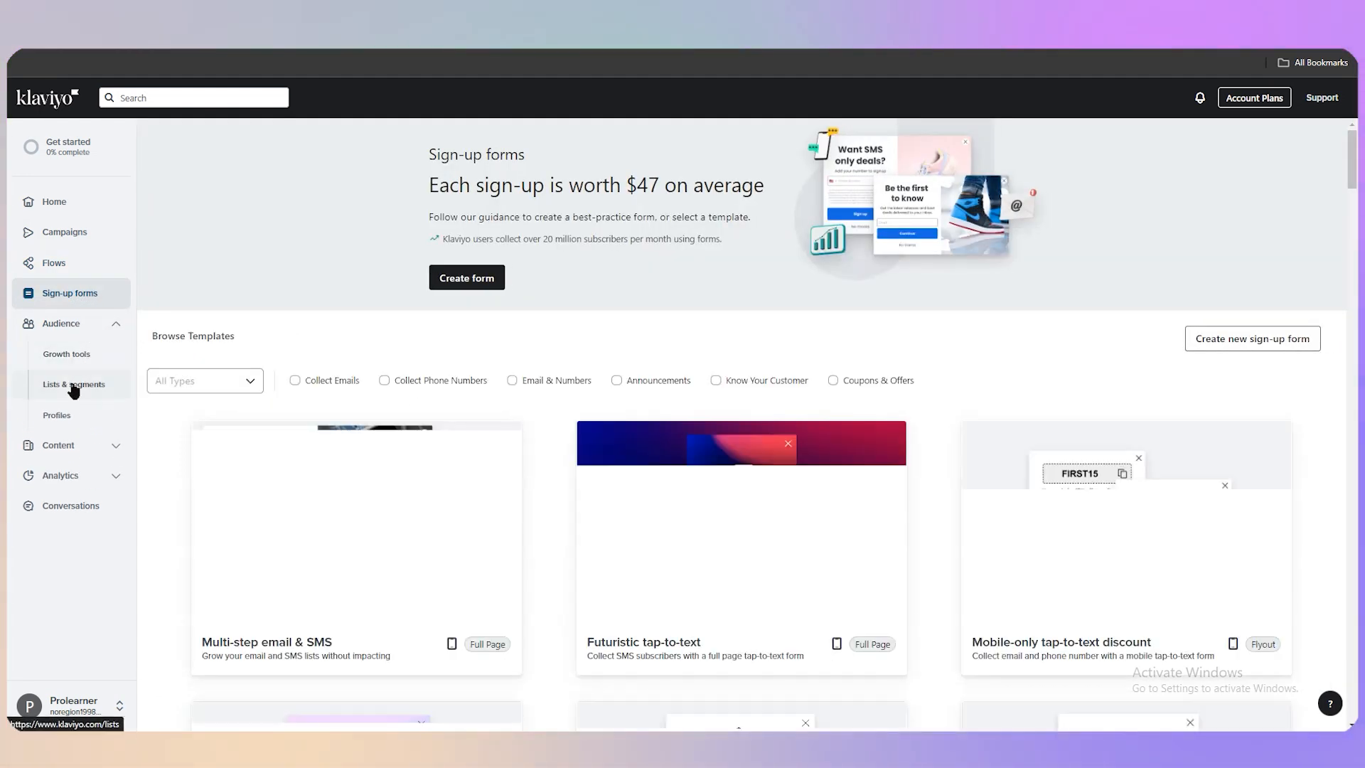
left_click(61, 448)
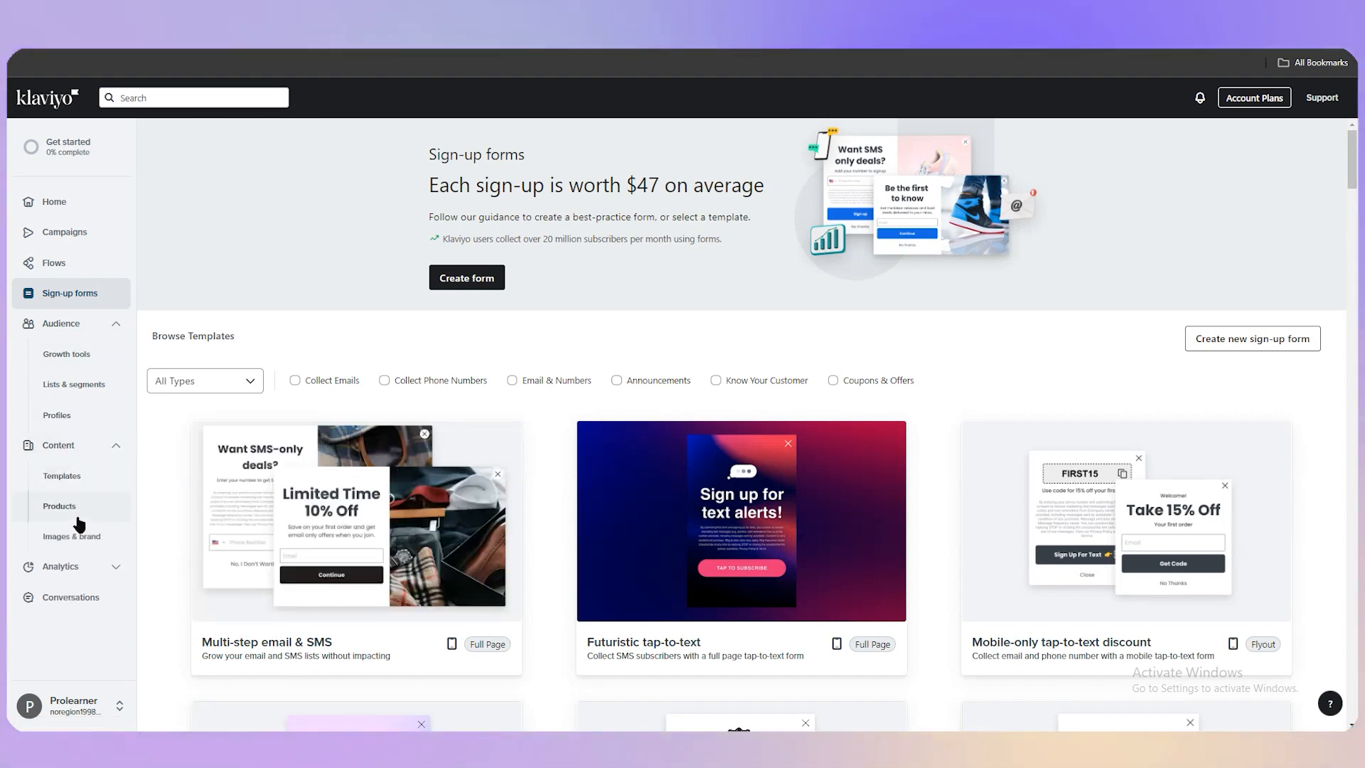
left_click(93, 597)
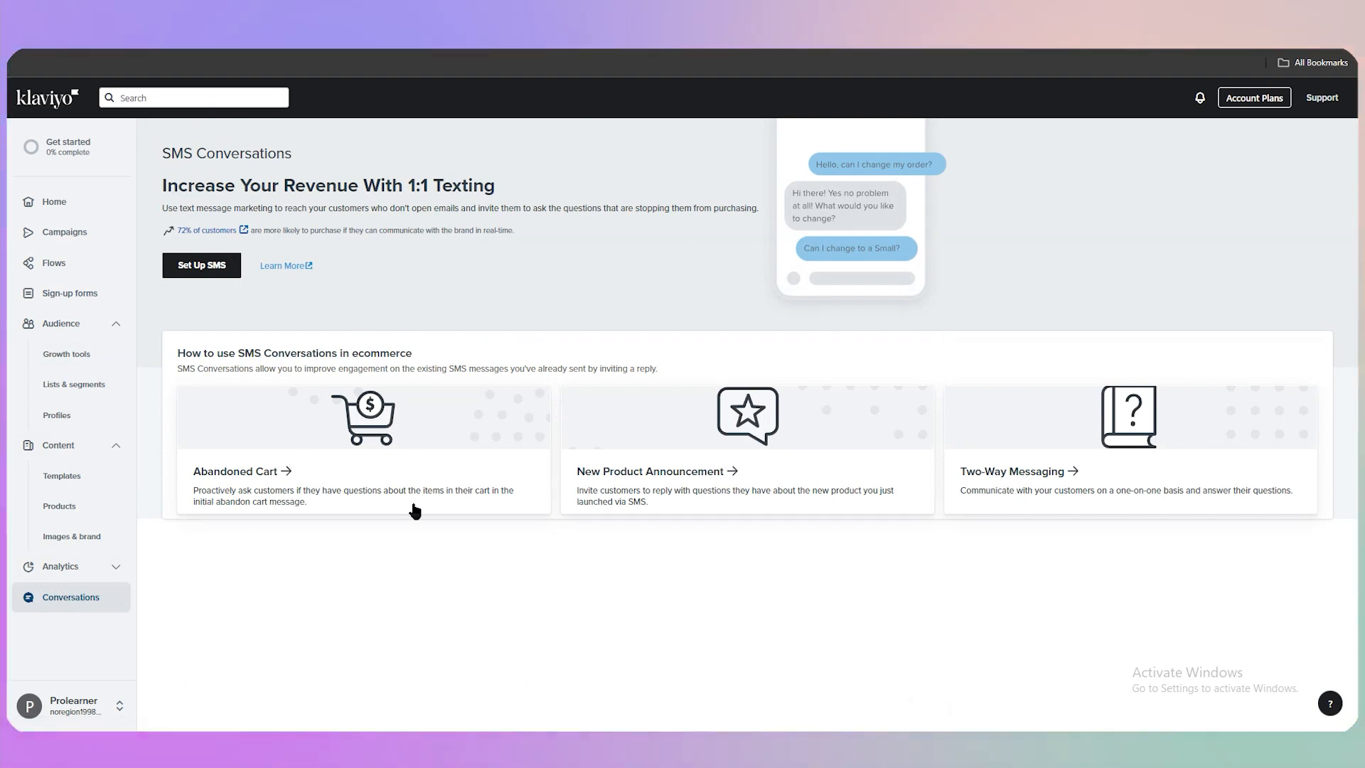
left_click(78, 204)
Step: Start a new campaign named Winter Collection with Email as its type
left_click(63, 233)
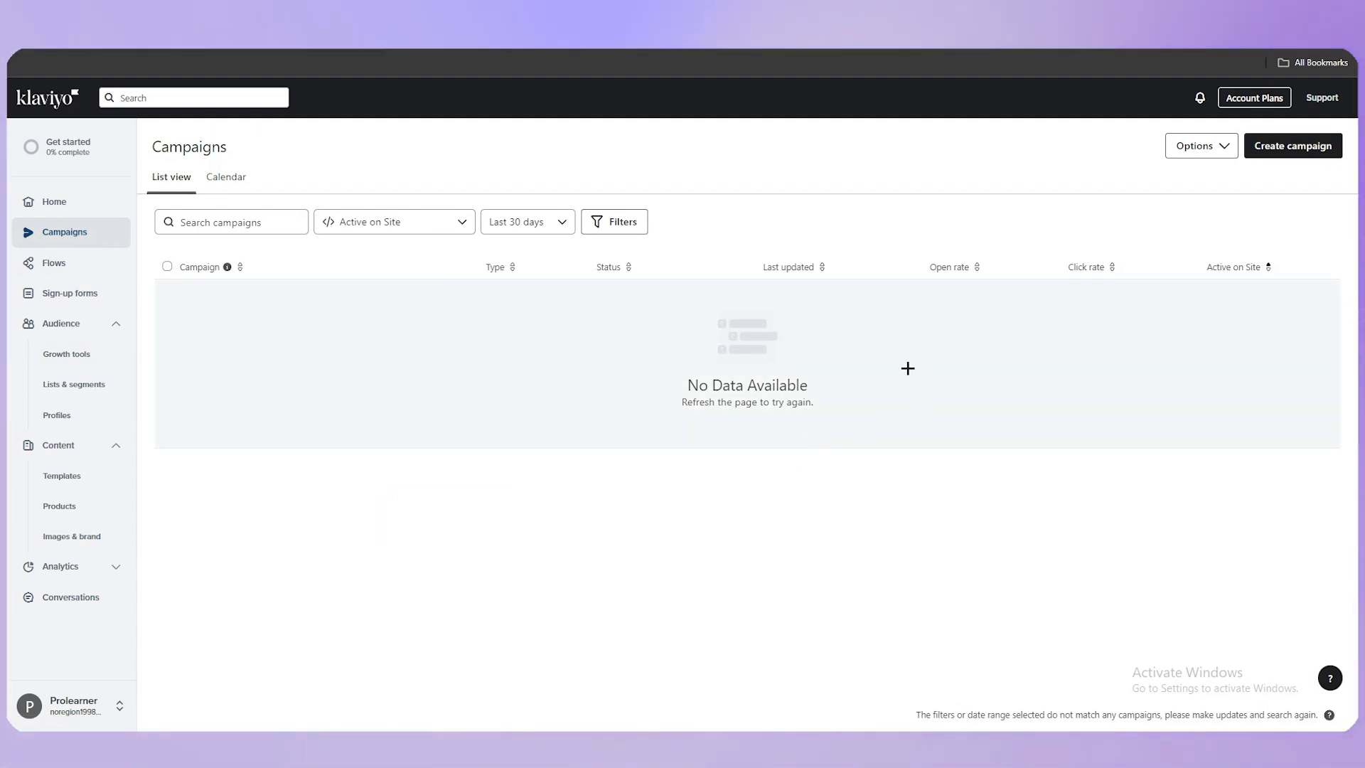
left_click(1318, 157)
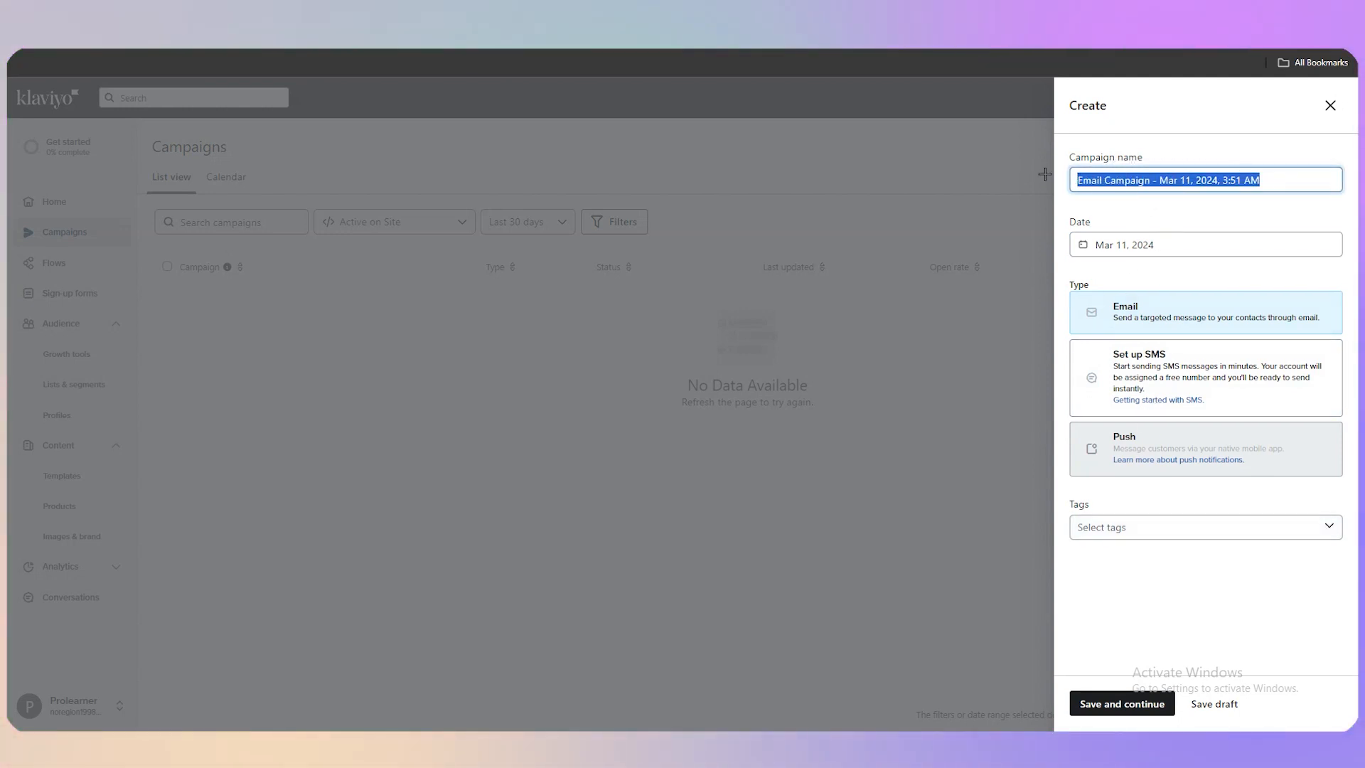
type("Wint")
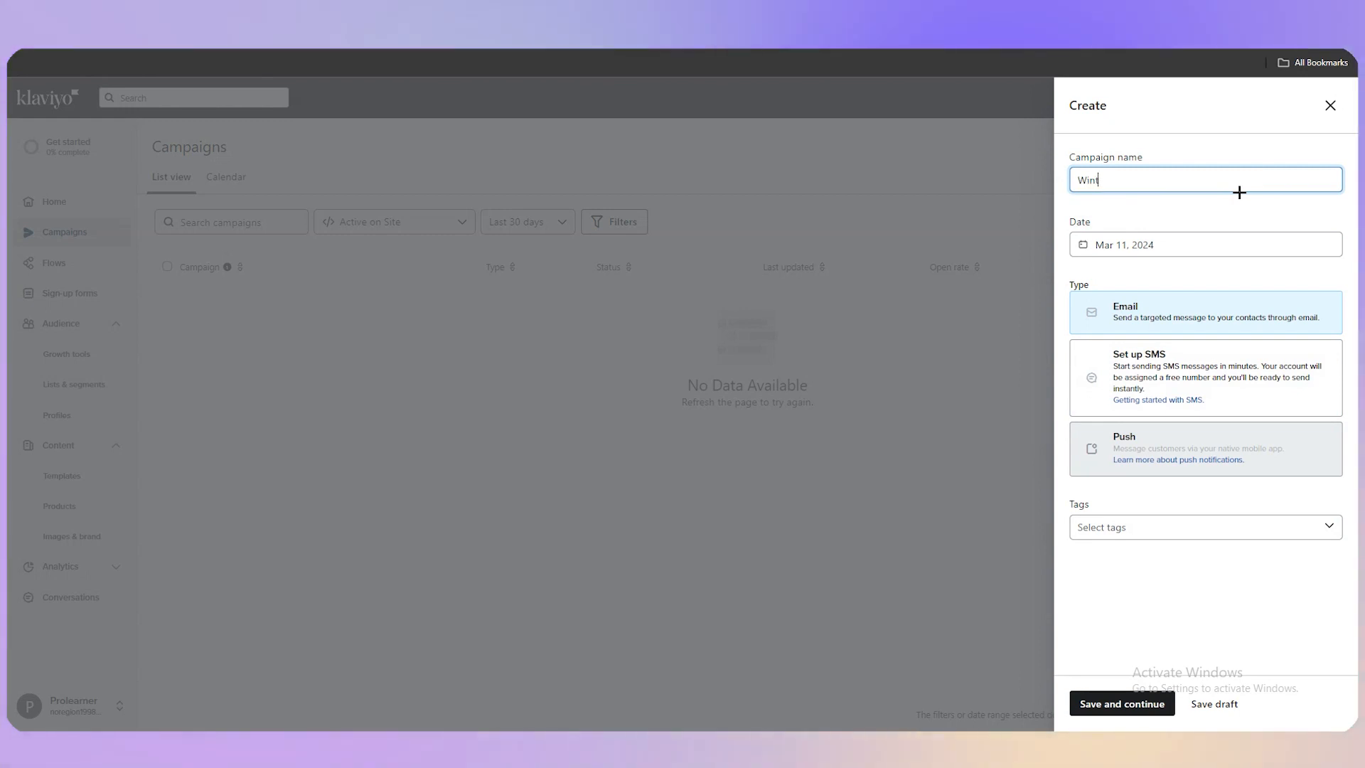
type("er Collection")
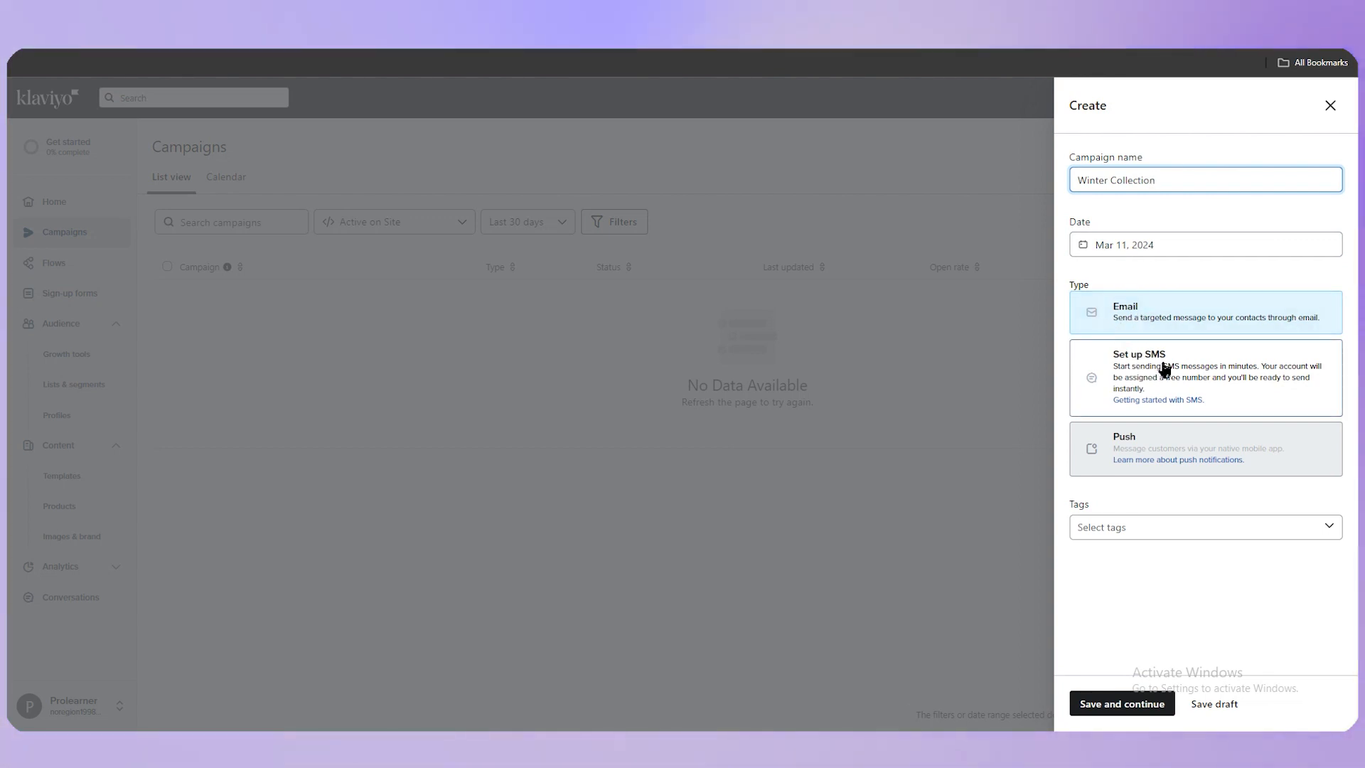
left_click(1148, 317)
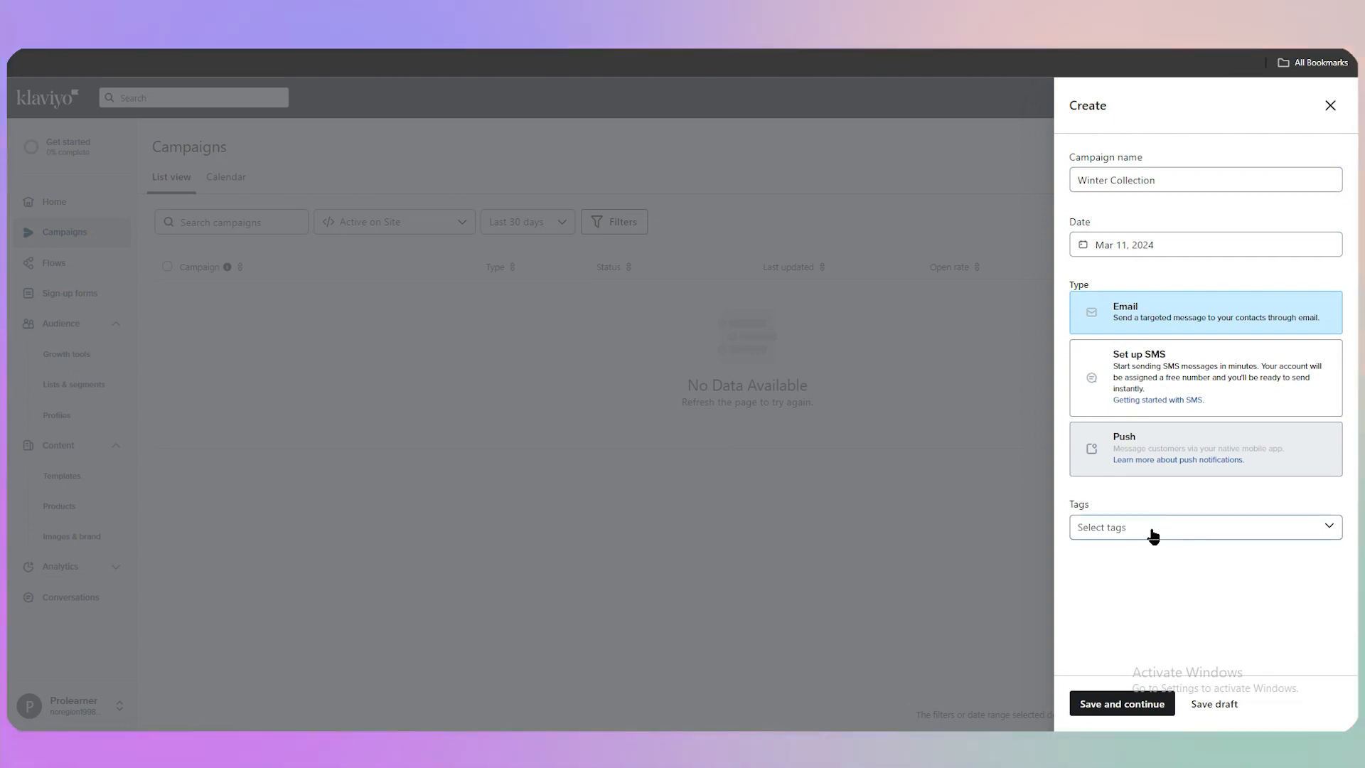
Step: Create and assign a new tag winter for the campaign, then save it and continue to the recipients stage
left_click(1118, 528)
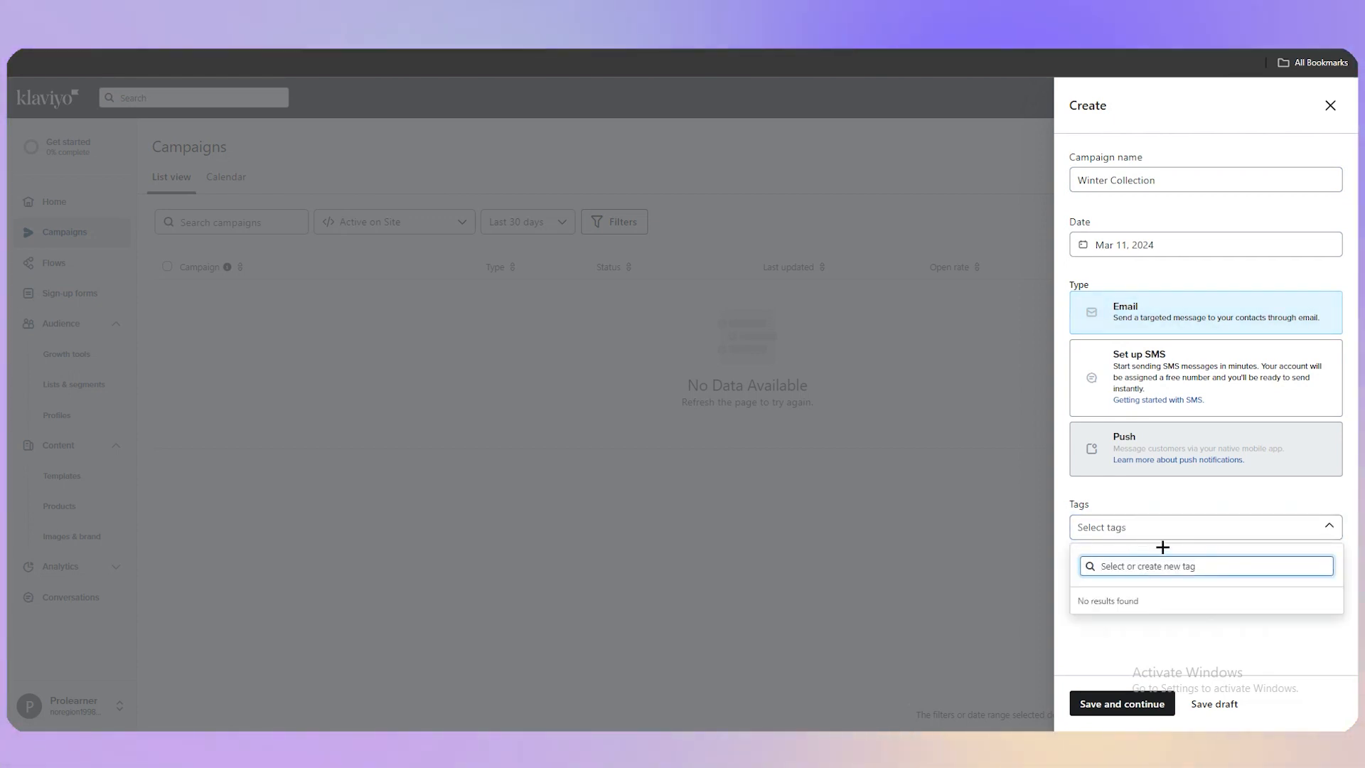
type("w")
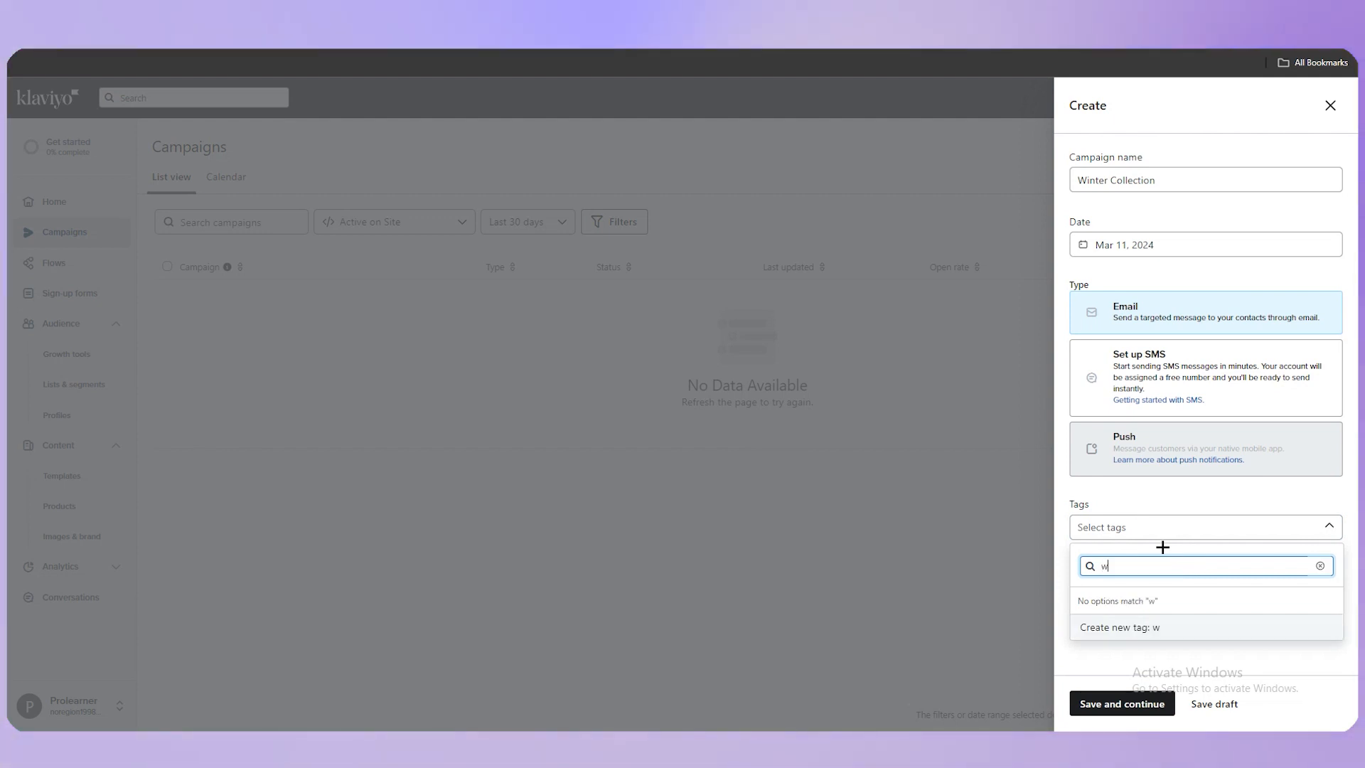
type("inter")
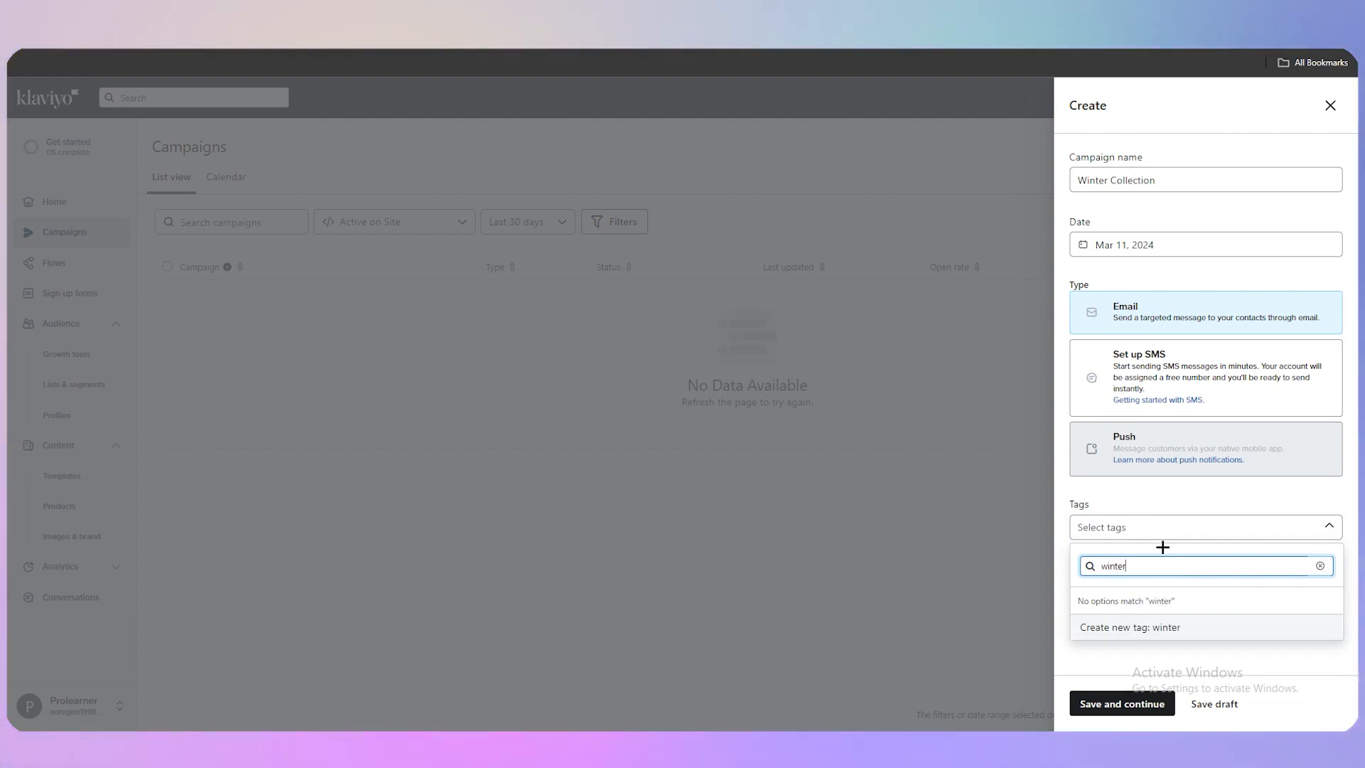
left_click(1176, 617)
left_click(1153, 713)
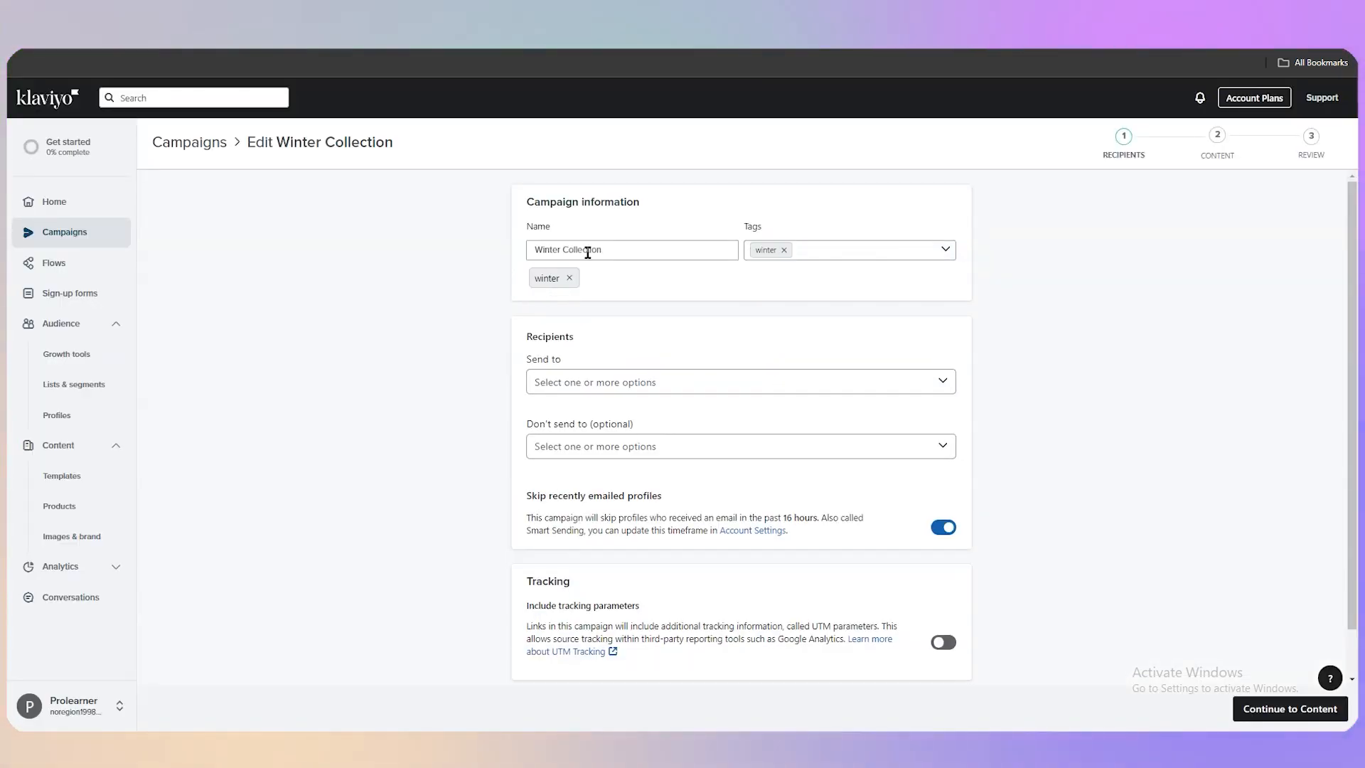
Step: Set the campaign to be sent to the Preview List and review the lists and segments available for exclusion
scroll(640, 341, "down", 1)
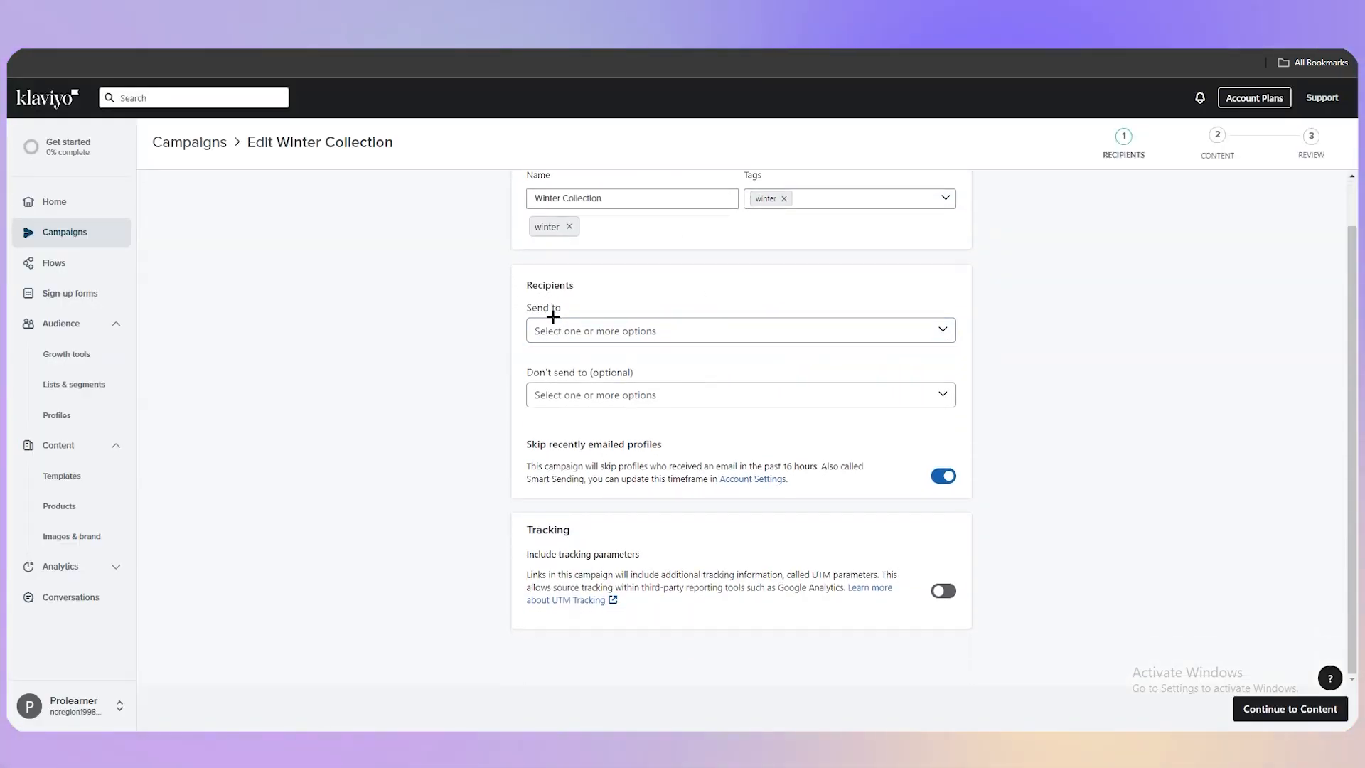
left_click(576, 326)
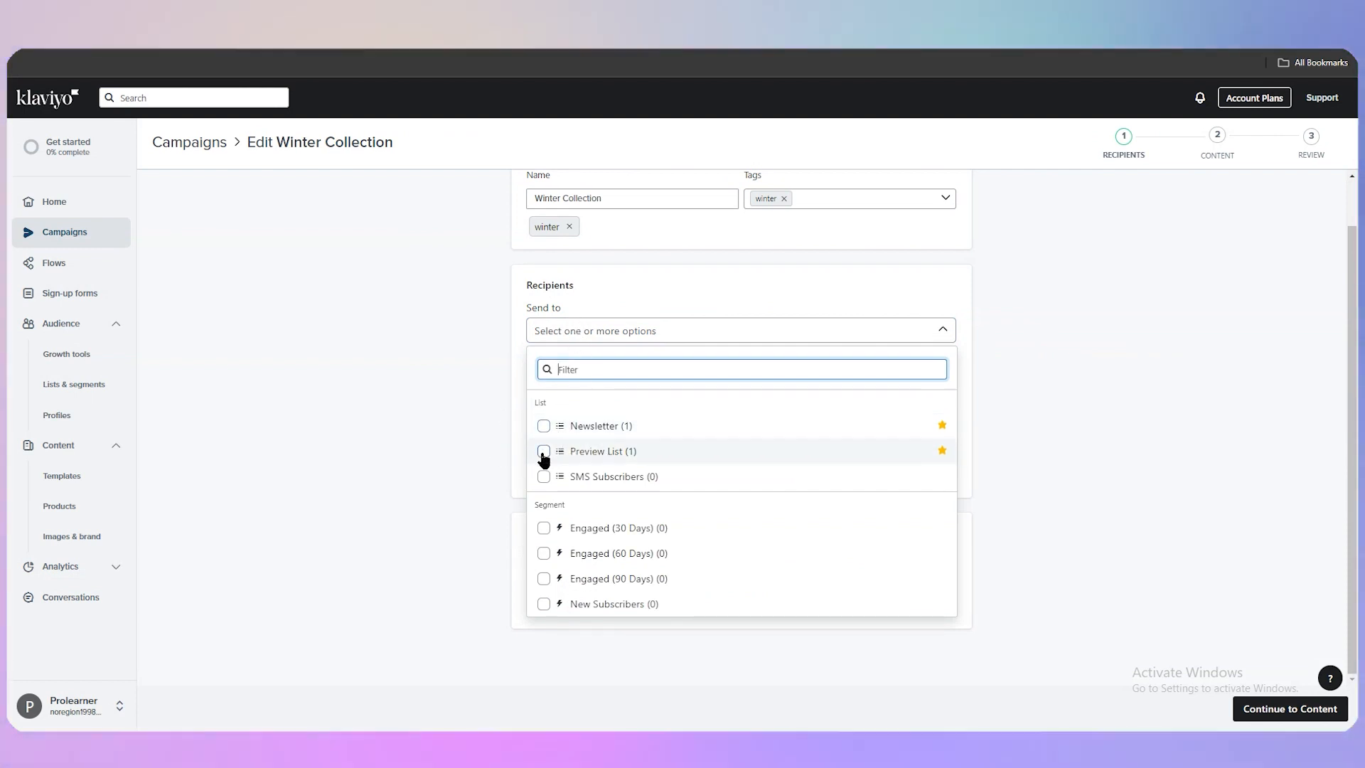
left_click(544, 451)
left_click(484, 429)
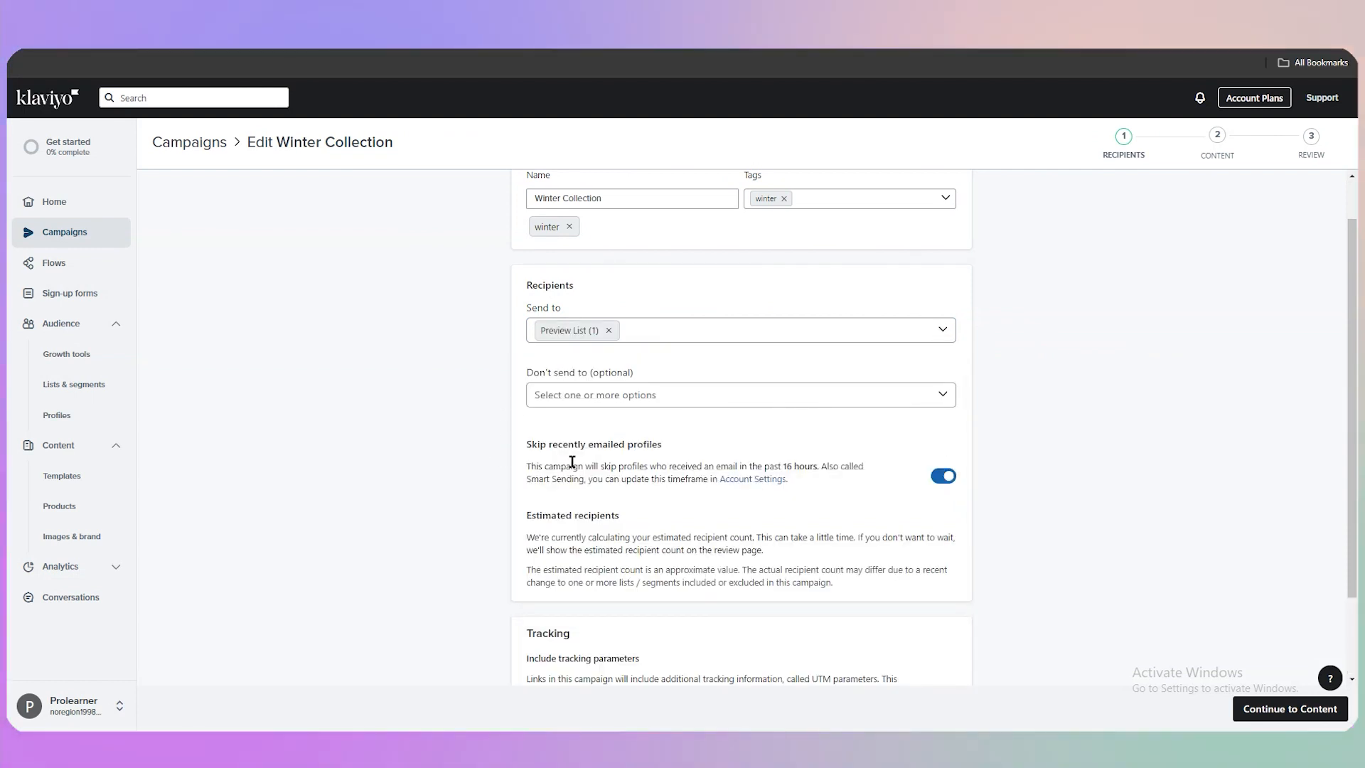
left_click(650, 396)
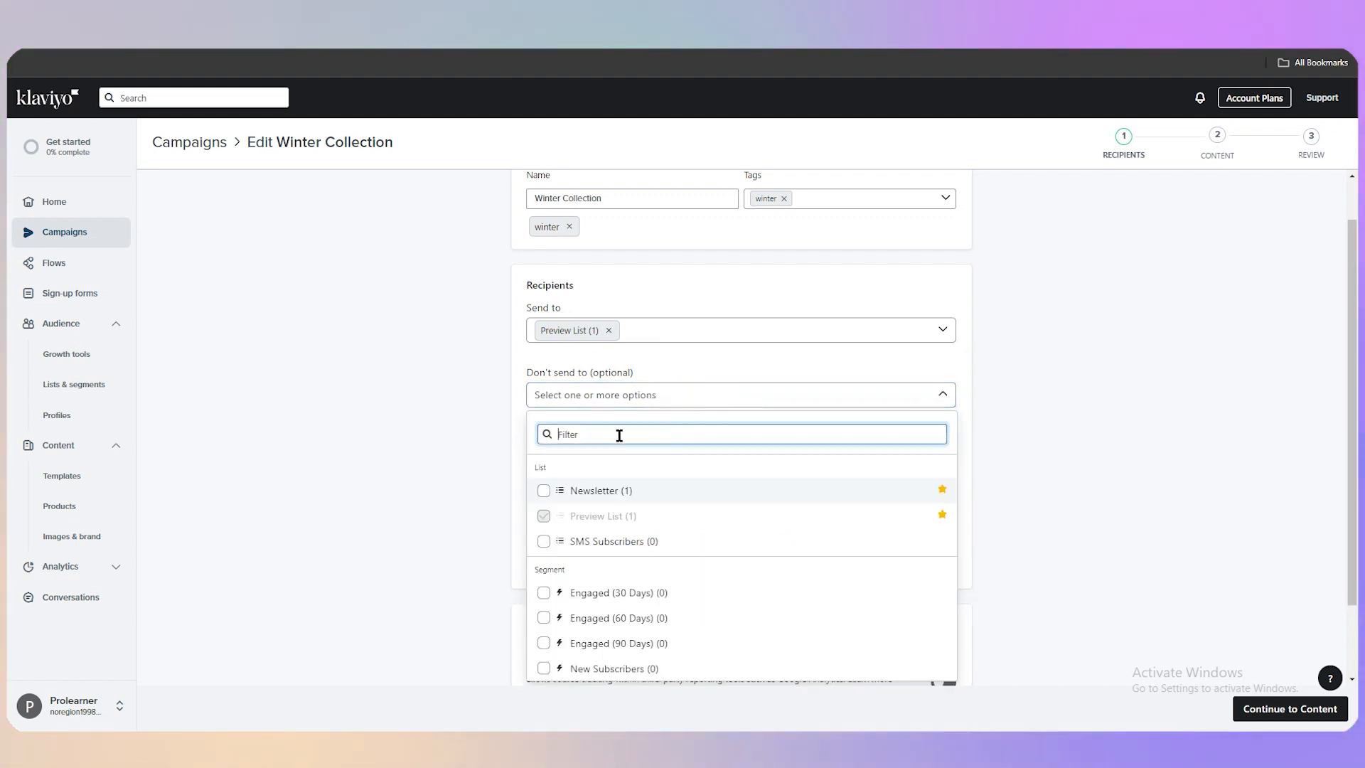
scroll(585, 455, "down", 2)
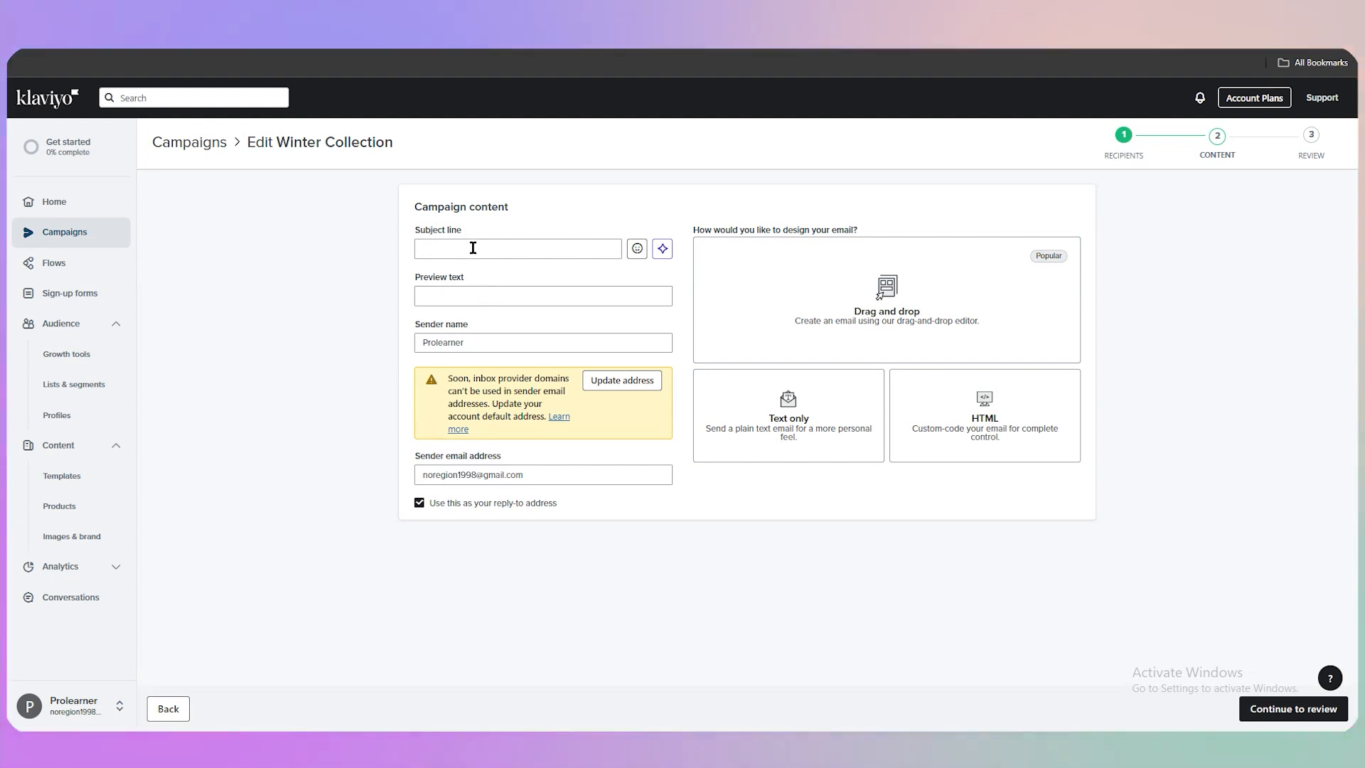
Step: Set the subject line to Winter Collection and the preview text to Collection, and choose the drag-and-drop email design
left_click(500, 251)
type("W")
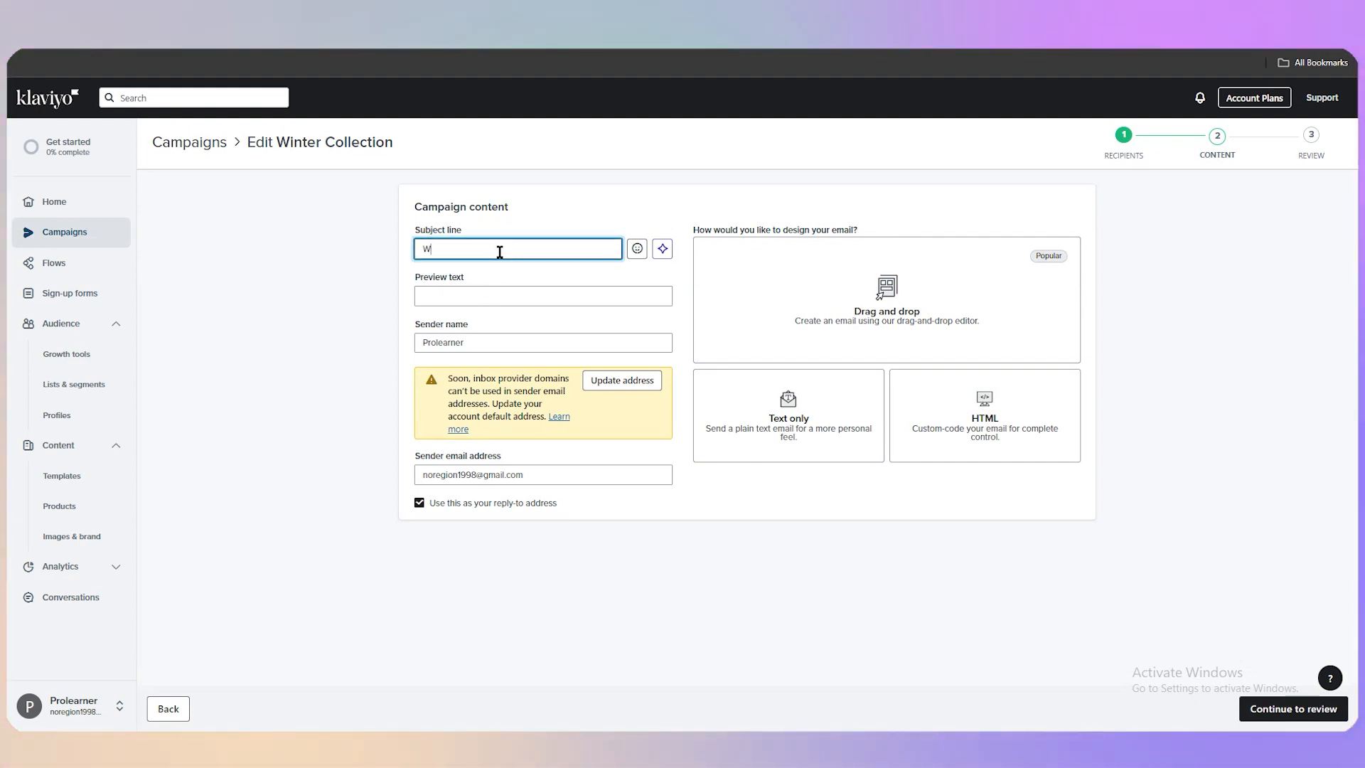
type("inter Collection")
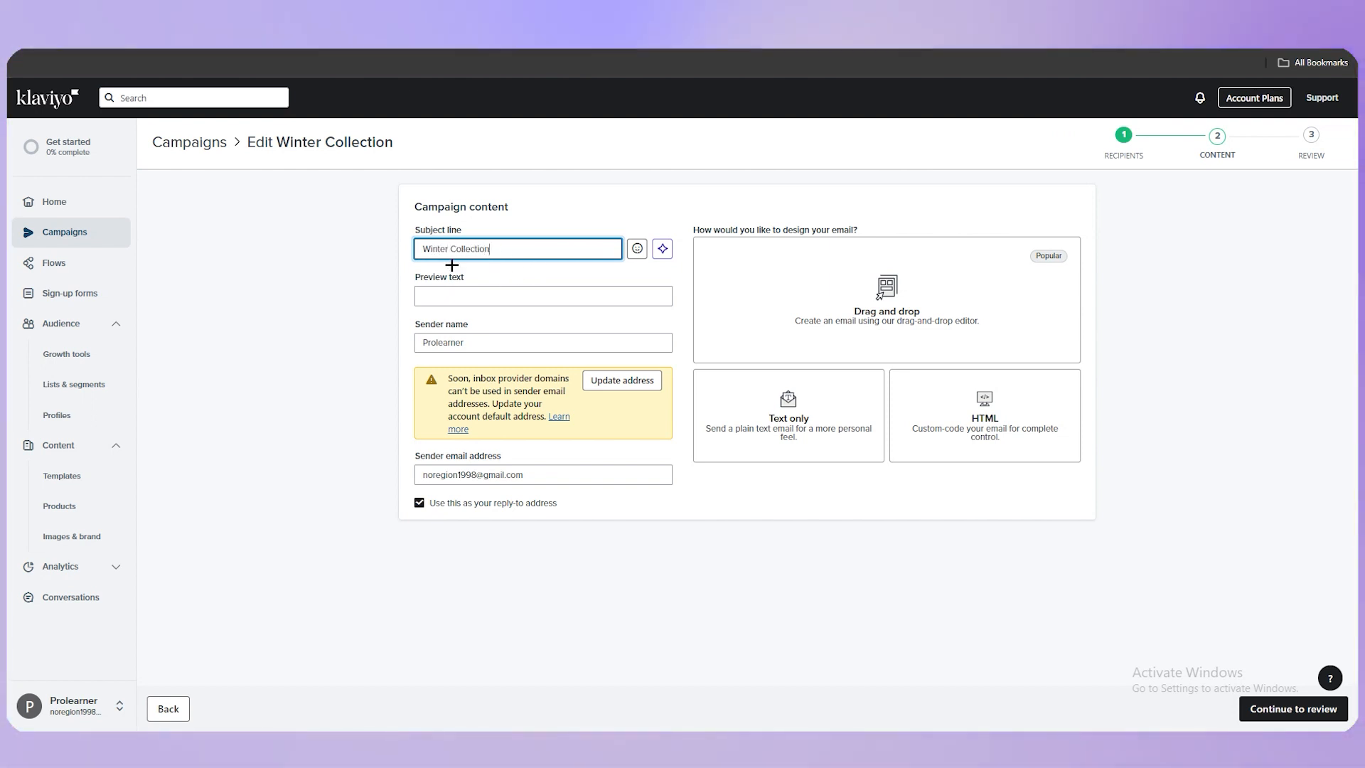
left_click(480, 295)
type("Collection")
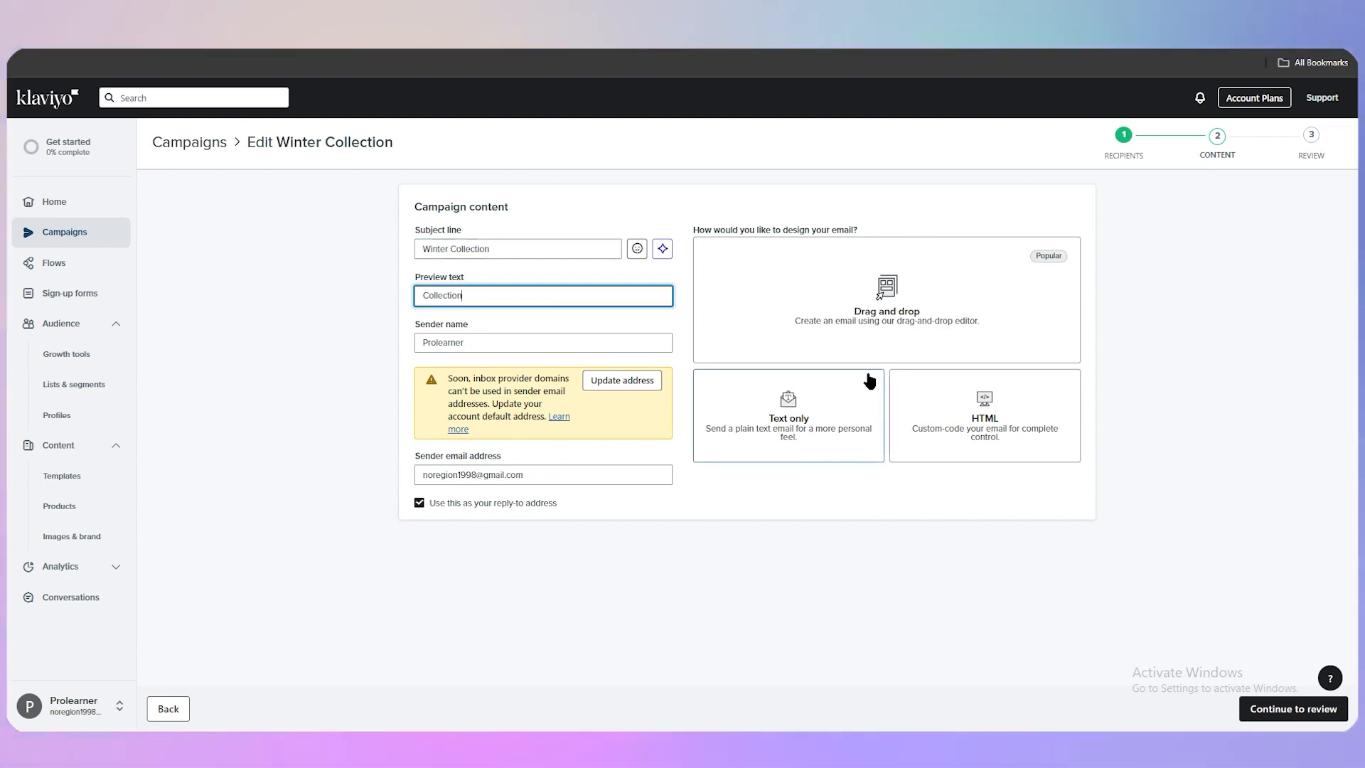
left_click(891, 334)
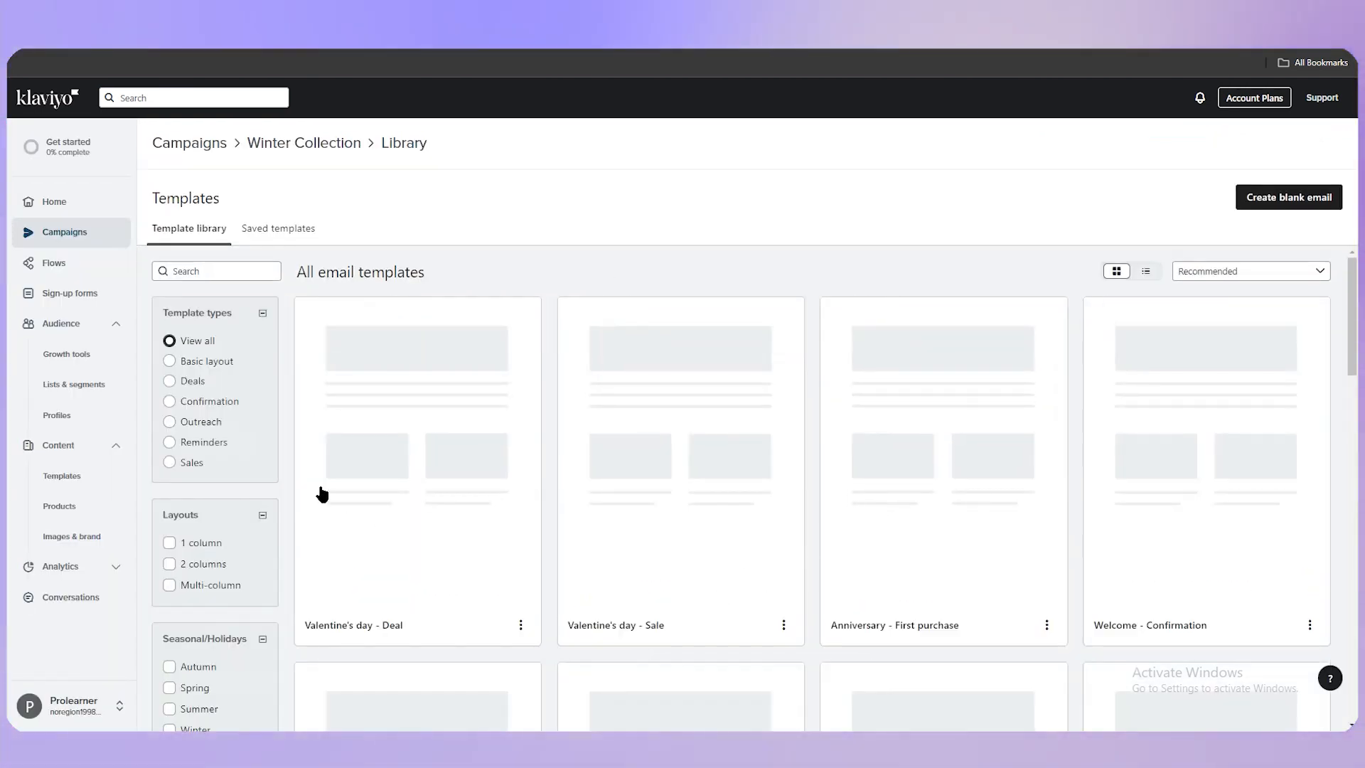
Step: Browse the email template library through the seasonal designs down to the Black Friday sale templates
scroll(575, 509, "down", 3)
scroll(732, 505, "up", 3)
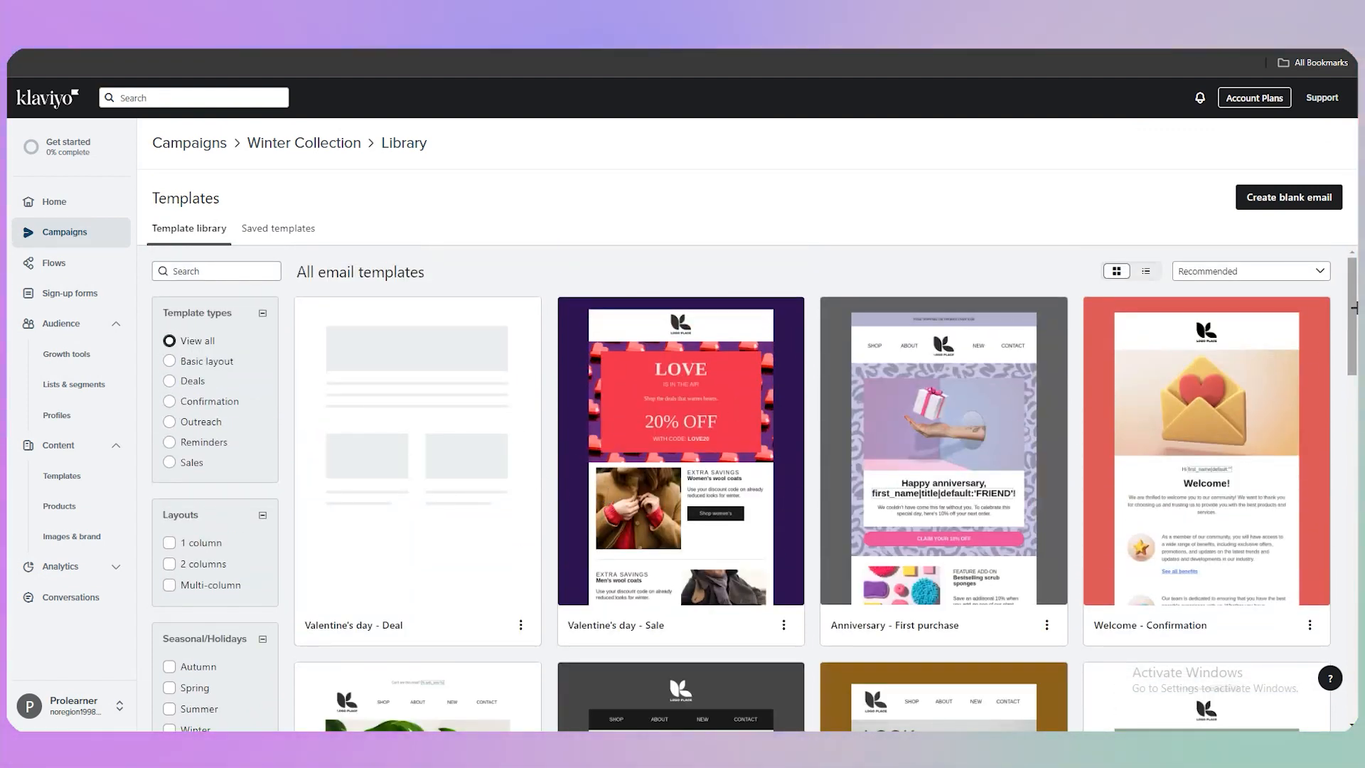
left_click_drag(1353, 305, 1353, 651)
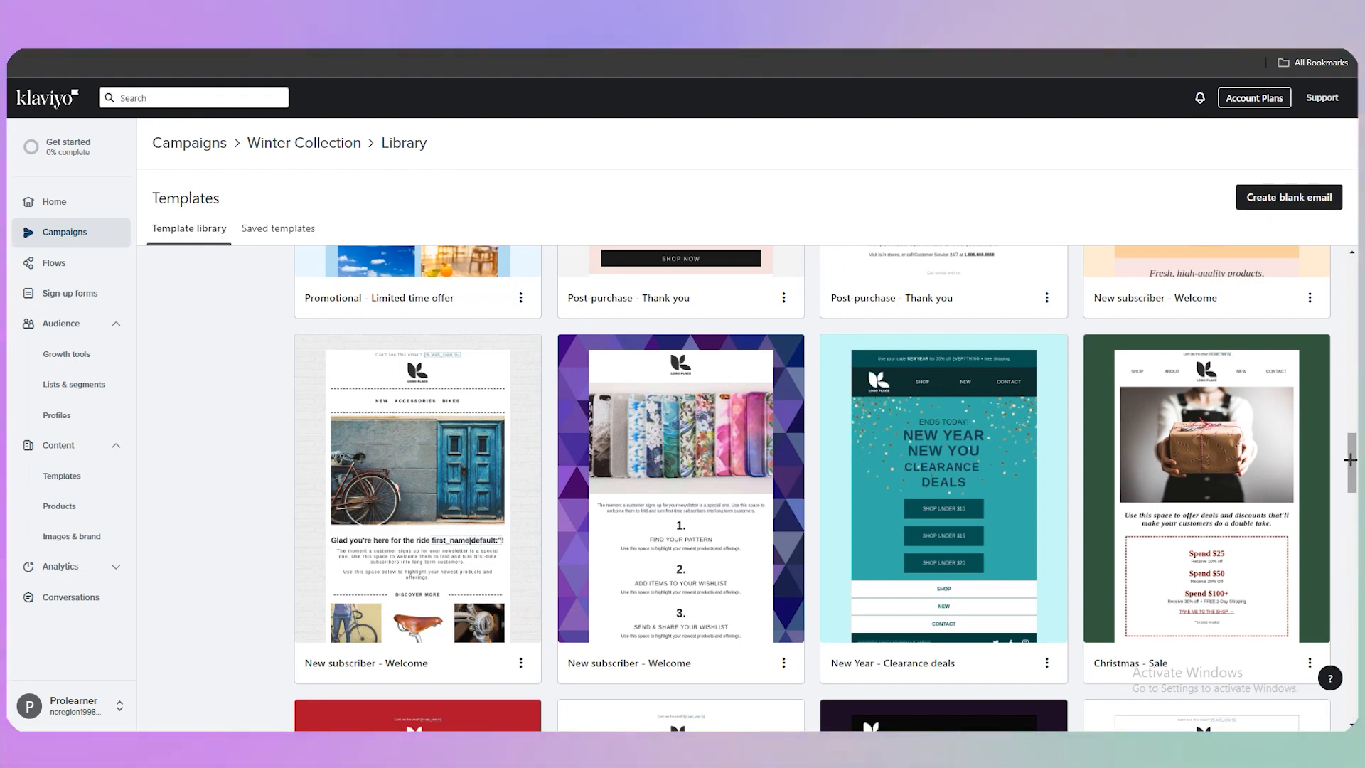
scroll(1354, 568, "down", 7)
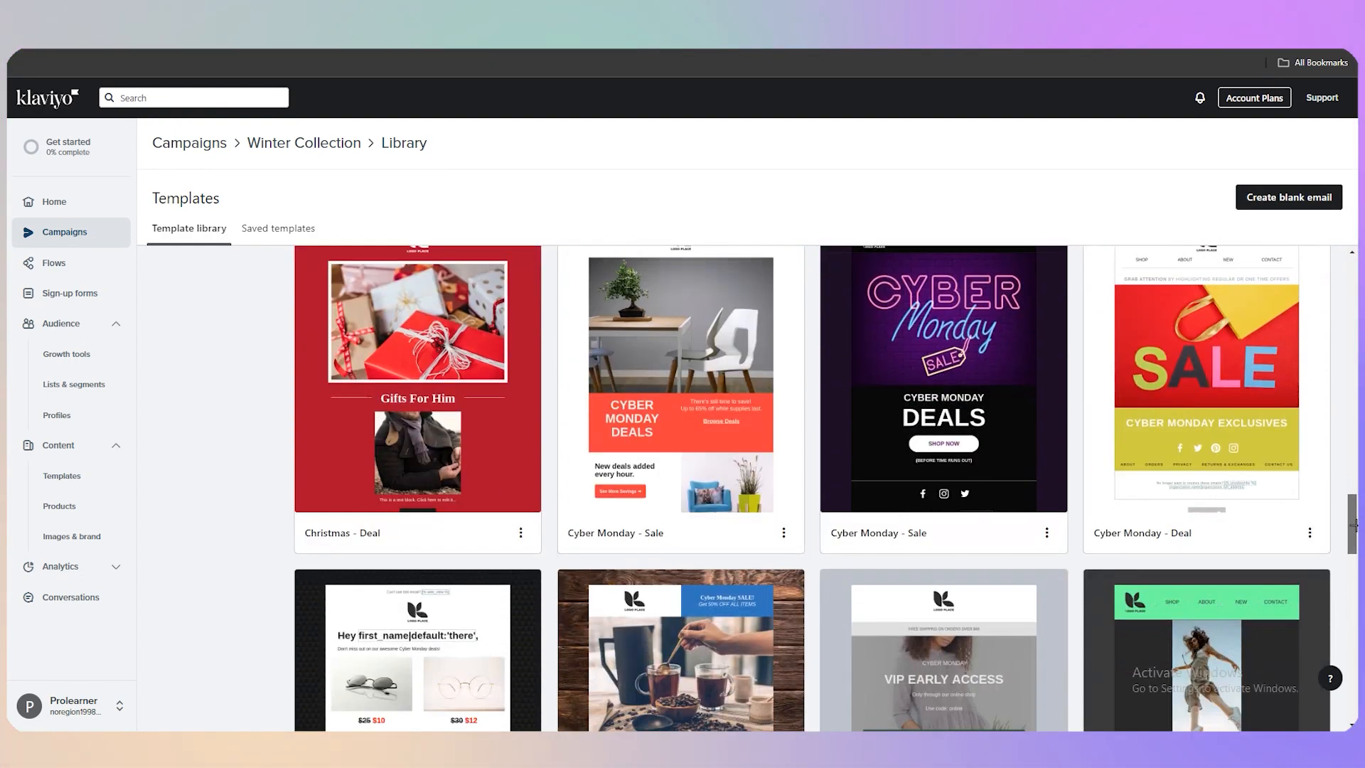
left_click_drag(1354, 526, 1353, 651)
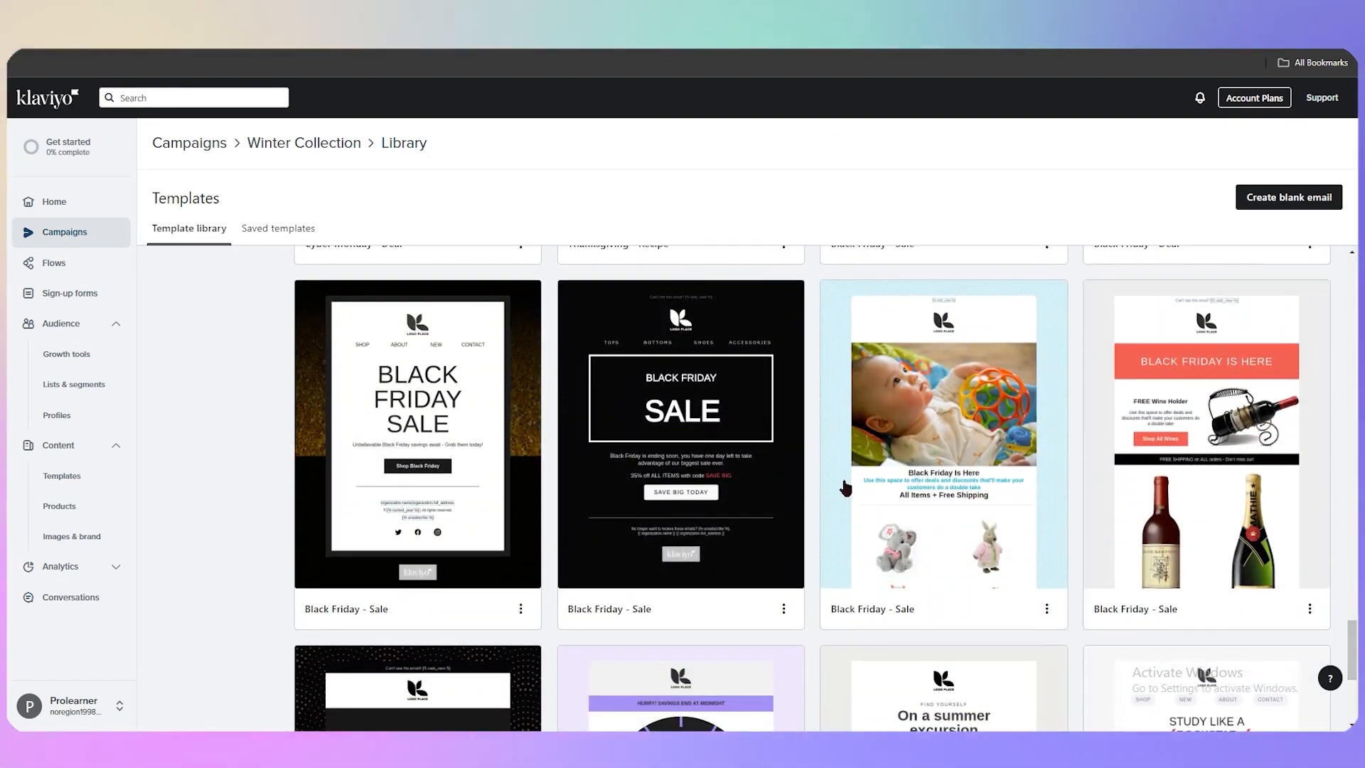
scroll(640, 469, "down", 3)
scroll(468, 455, "up", 2)
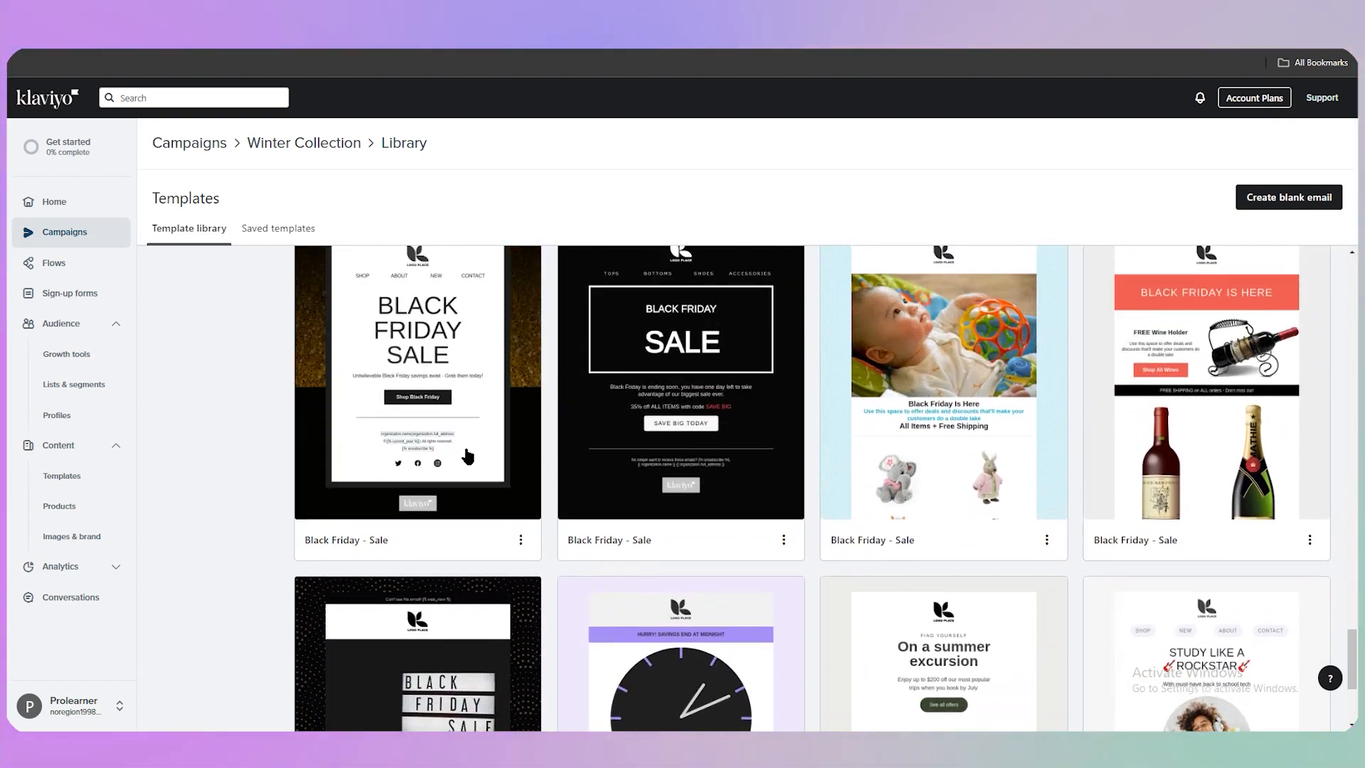
scroll(468, 456, "up", 1)
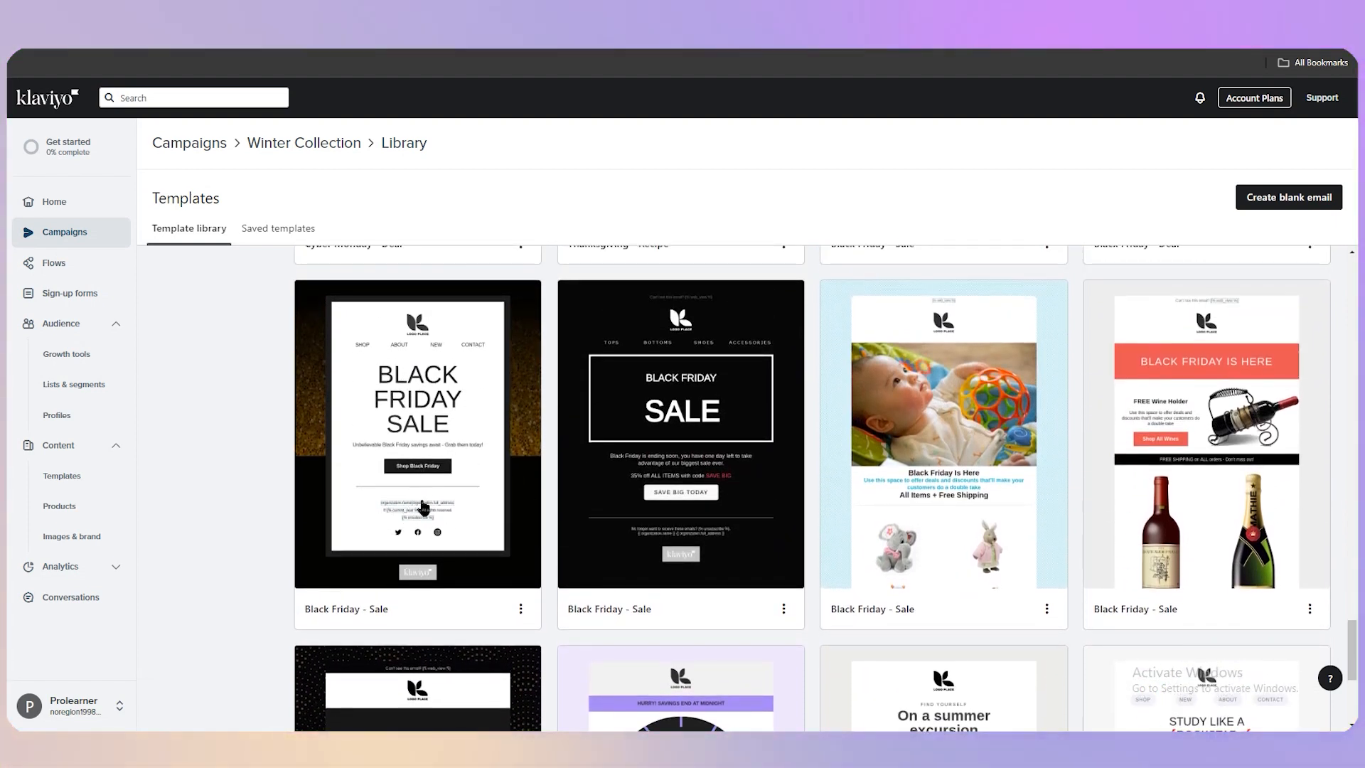
Step: Preview the black-and-gold Black Friday - Sale template with the Shop Black Friday button in its desktop and mobile versions
left_click(430, 471)
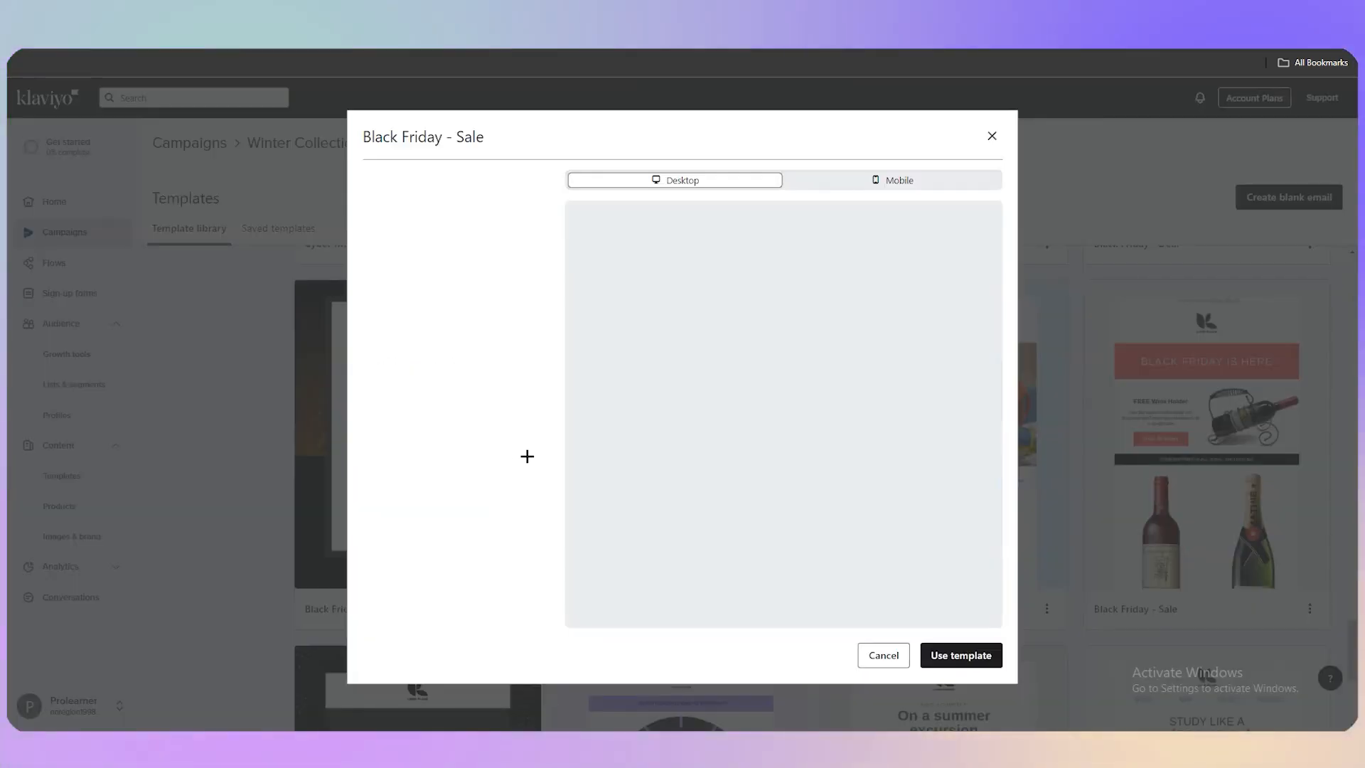
scroll(818, 369, "down", 3)
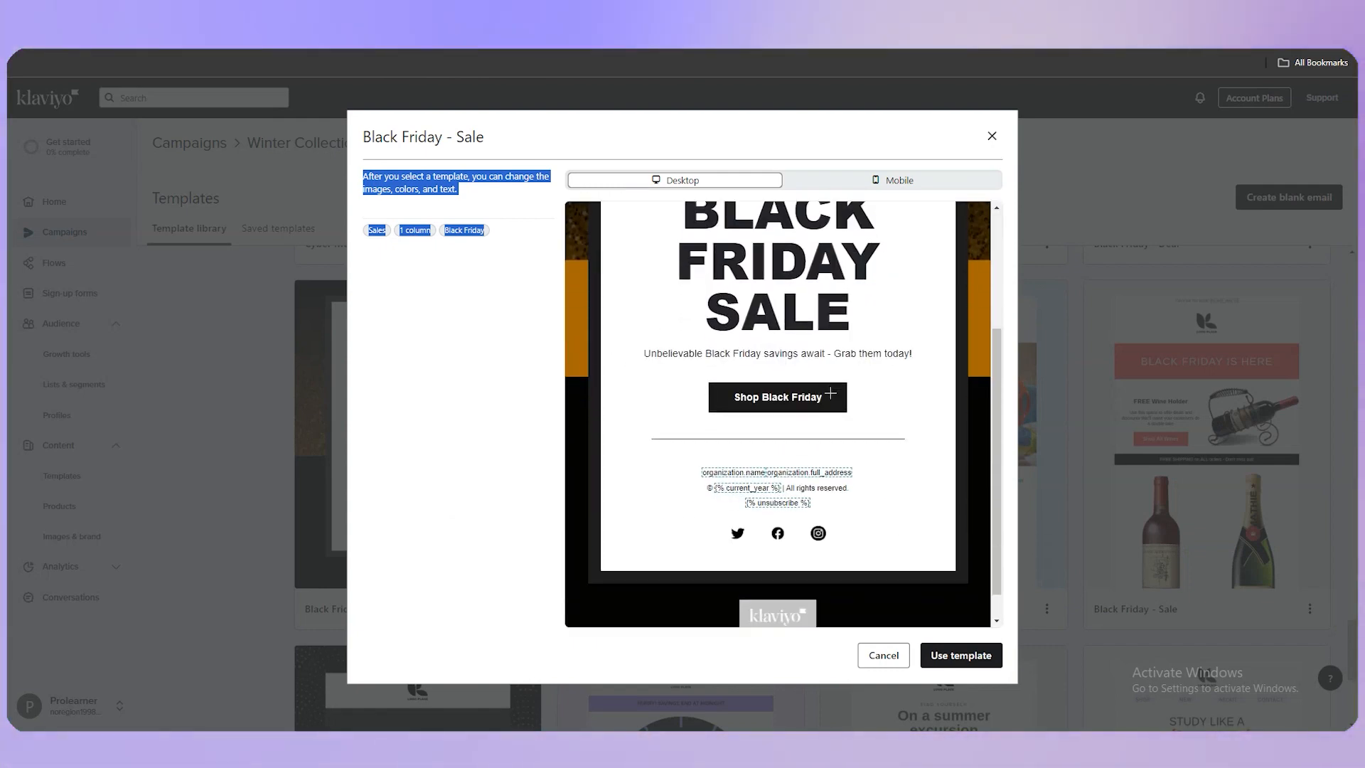
scroll(831, 393, "up", 3)
scroll(829, 390, "down", 3)
scroll(828, 390, "up", 3)
left_click(885, 181)
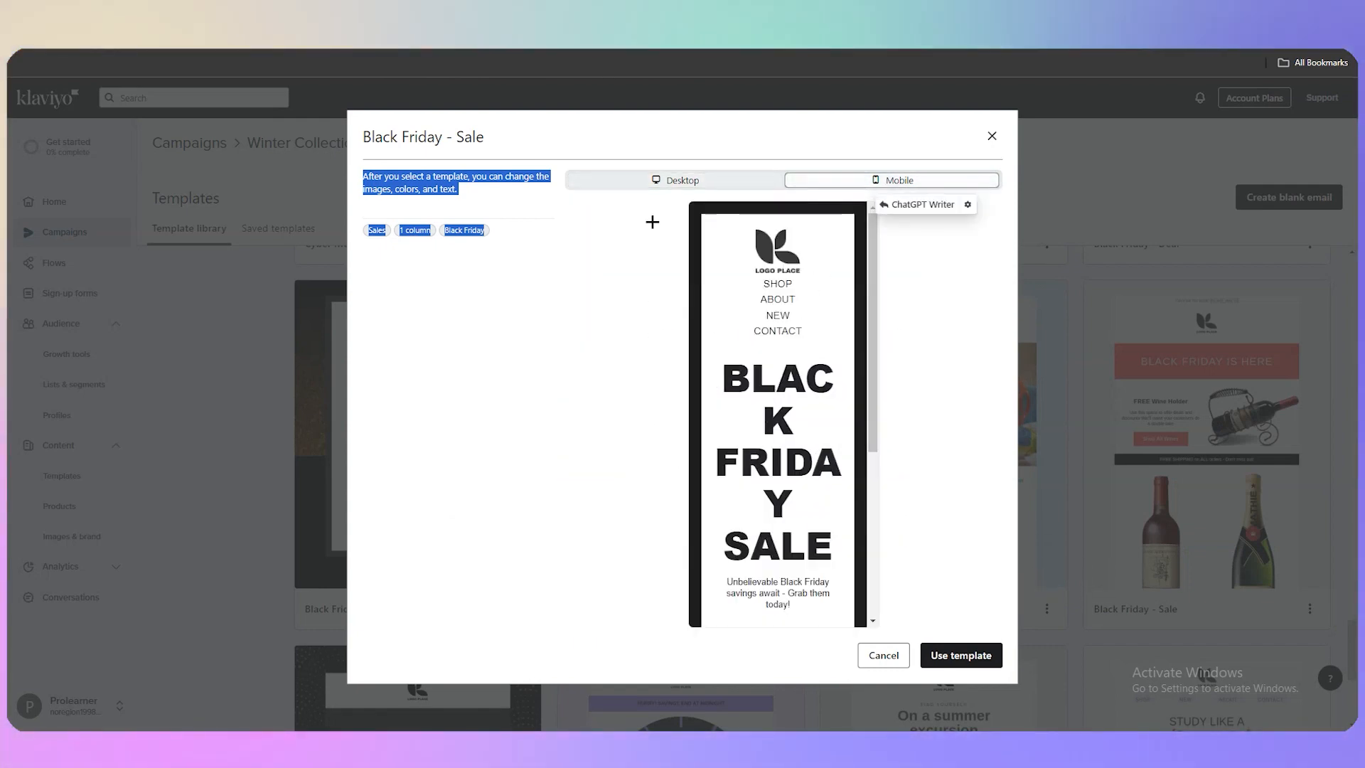
left_click(552, 287)
scroll(857, 234, "down", 3)
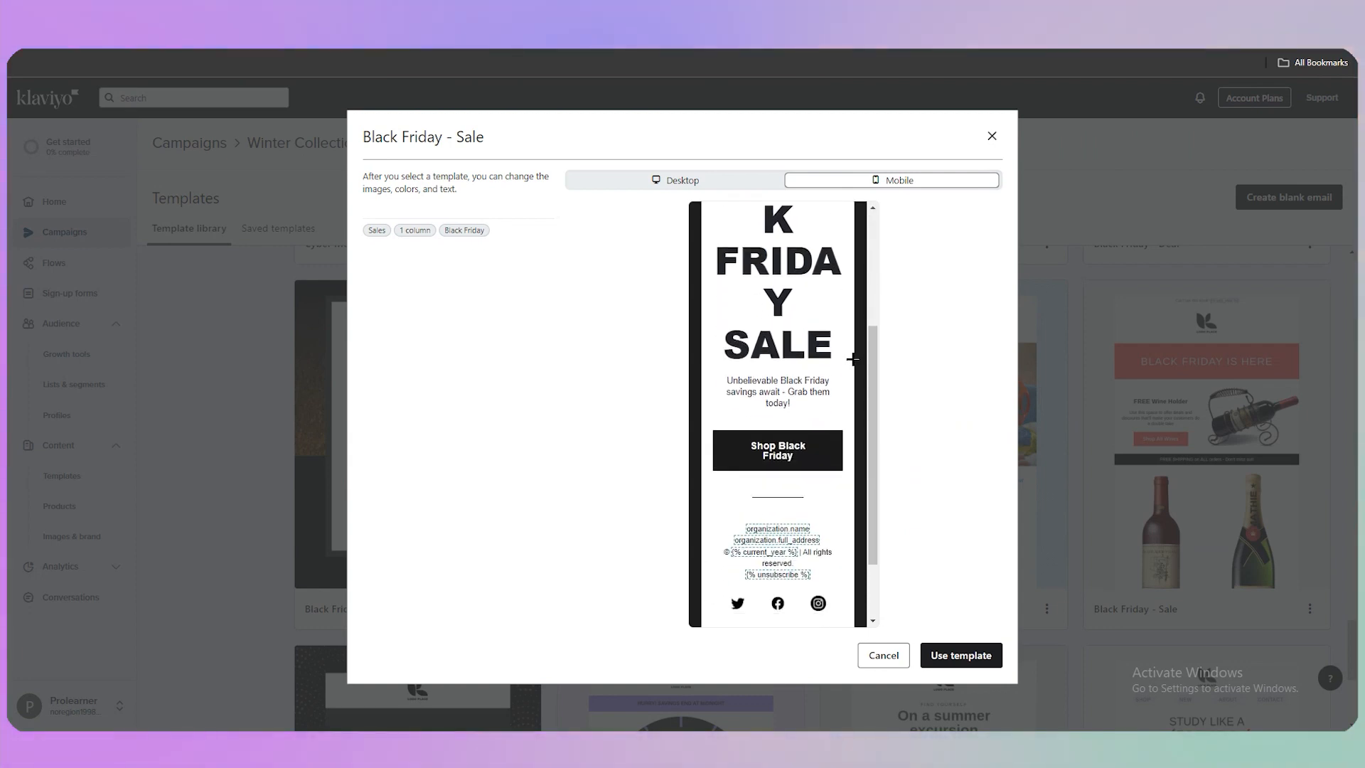
scroll(862, 349, "up", 3)
scroll(871, 335, "down", 5)
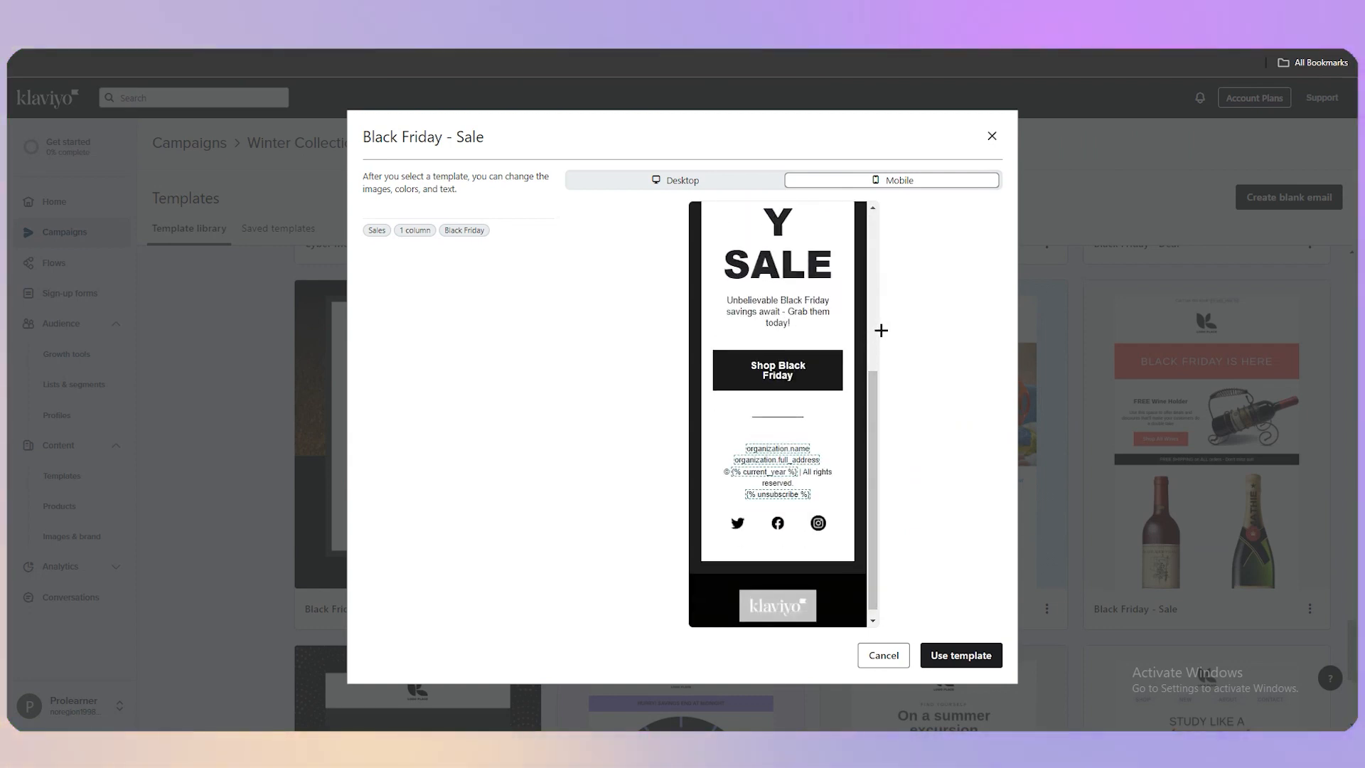
Step: Review the Black Friday - Sale template's mobile preview, return to its desktop preview, and use it for the campaign
scroll(796, 462, "up", 5)
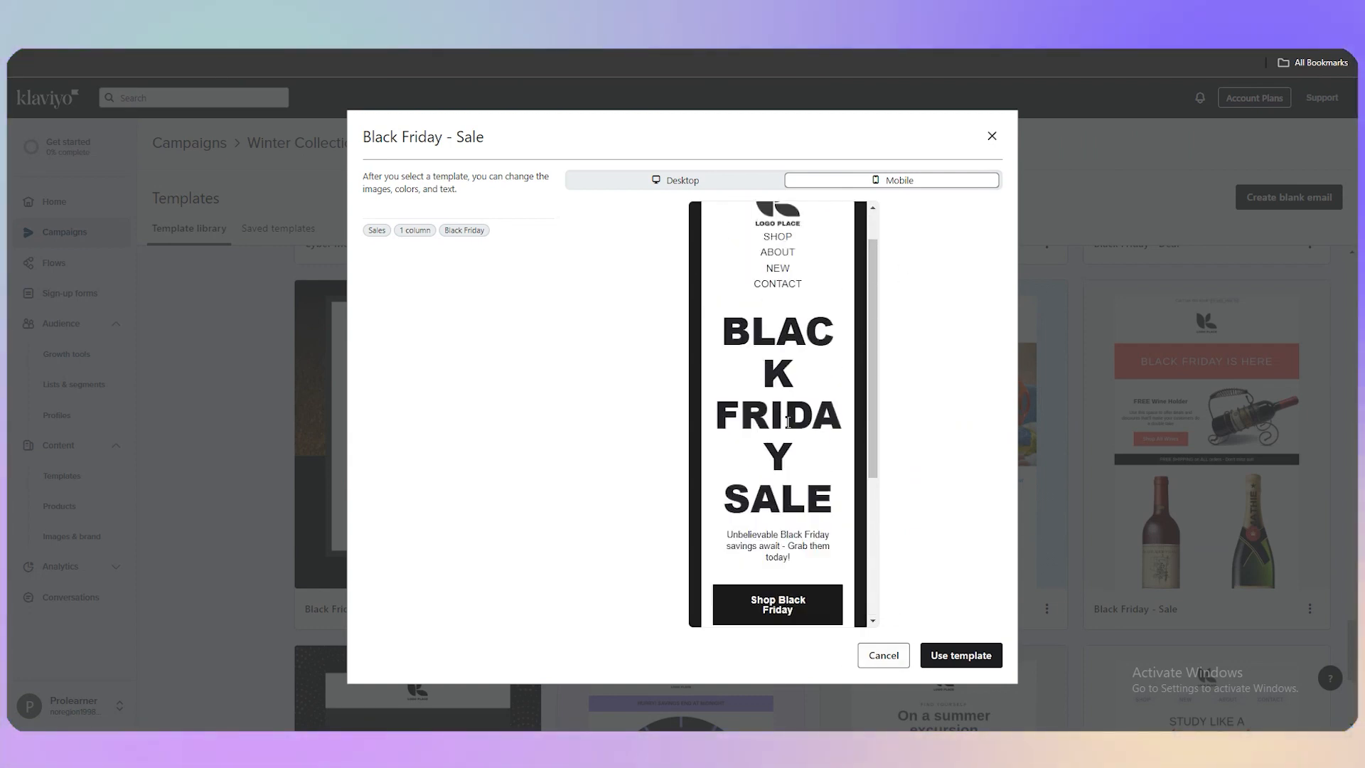
scroll(864, 562, "down", 1)
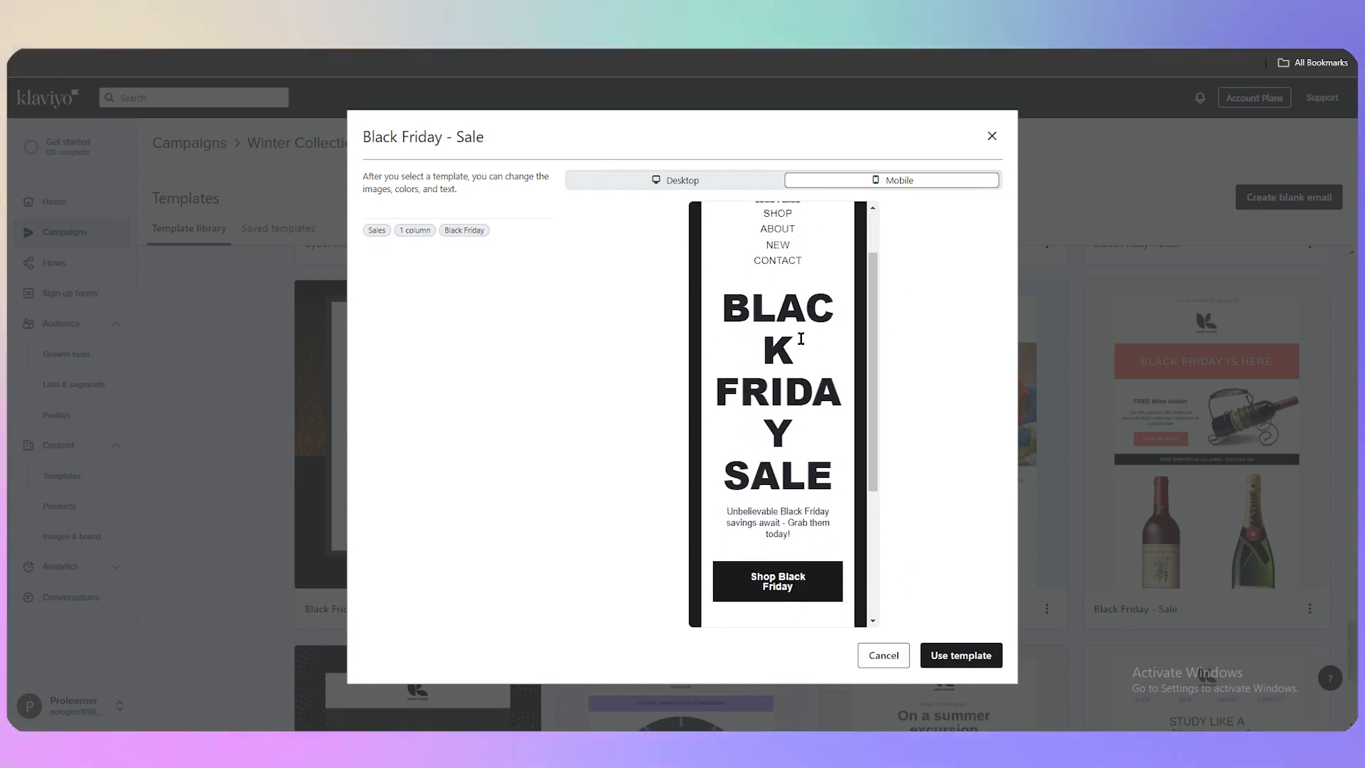
scroll(789, 327, "up", 1)
left_click(725, 182)
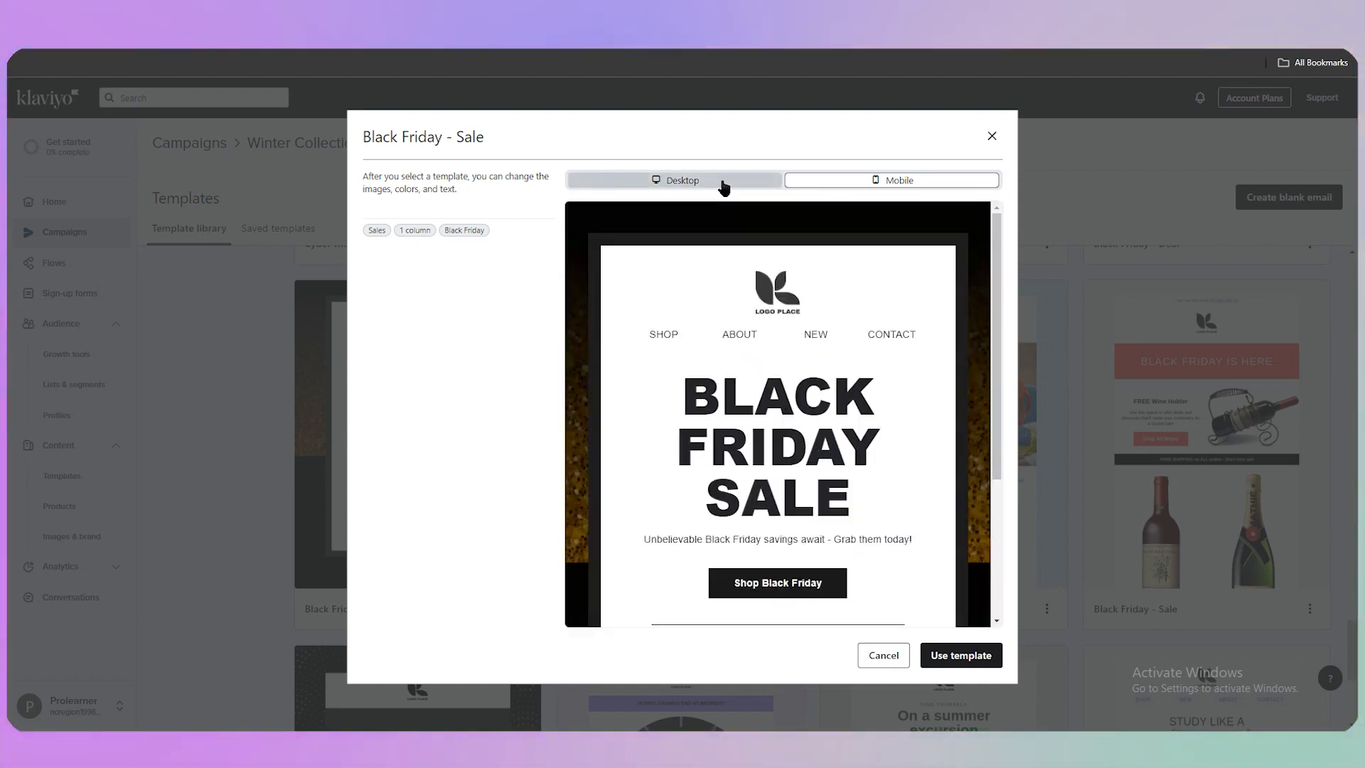
left_click(980, 660)
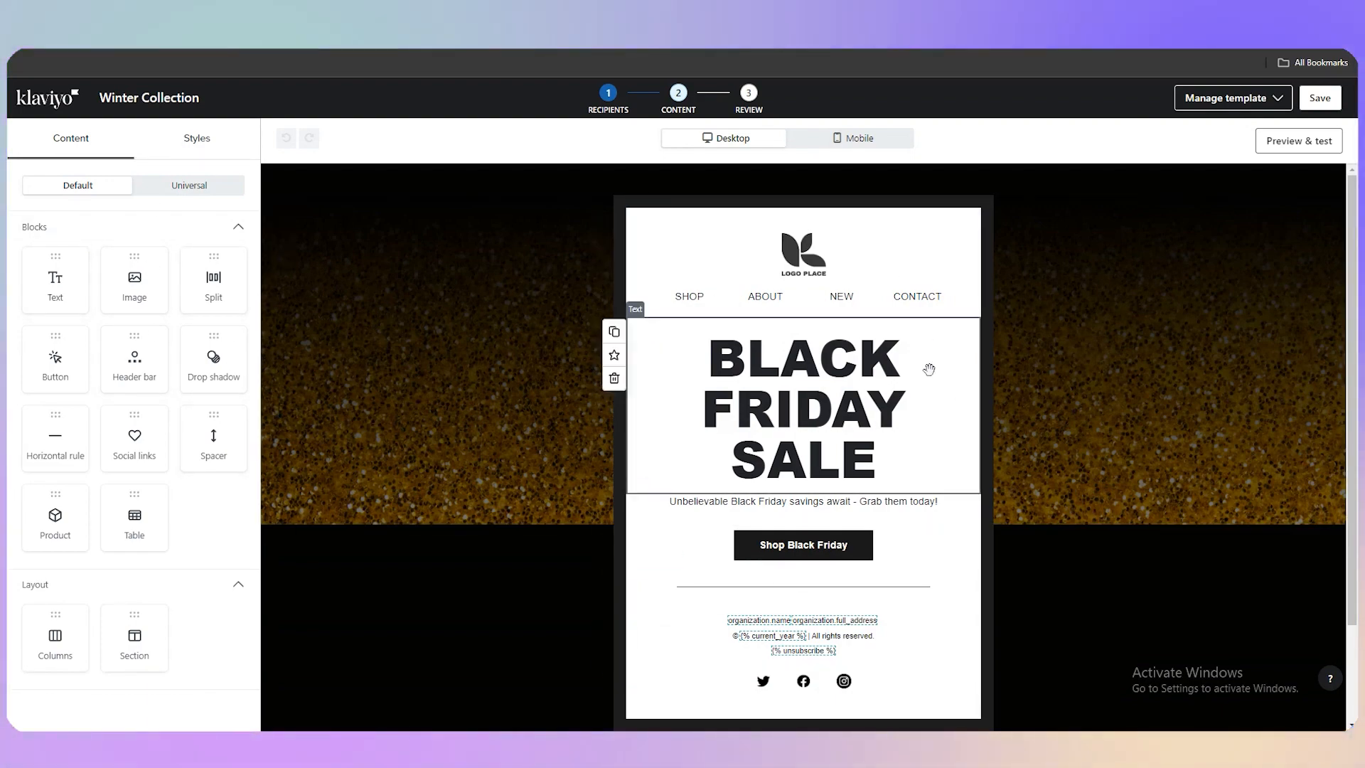
Step: Compare the email's mobile and desktop layouts in the editor, ending on the desktop layout
left_click(829, 142)
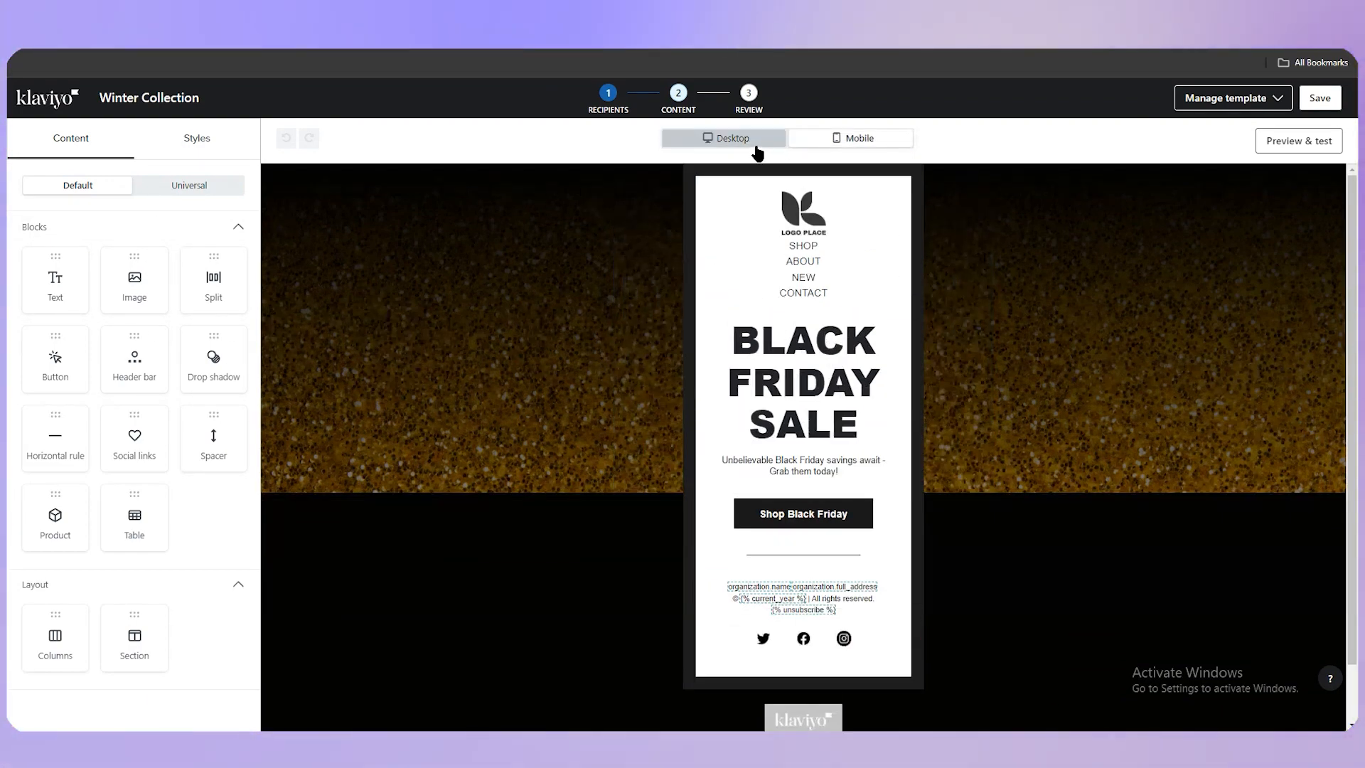
left_click(755, 145)
left_click(837, 140)
left_click(760, 145)
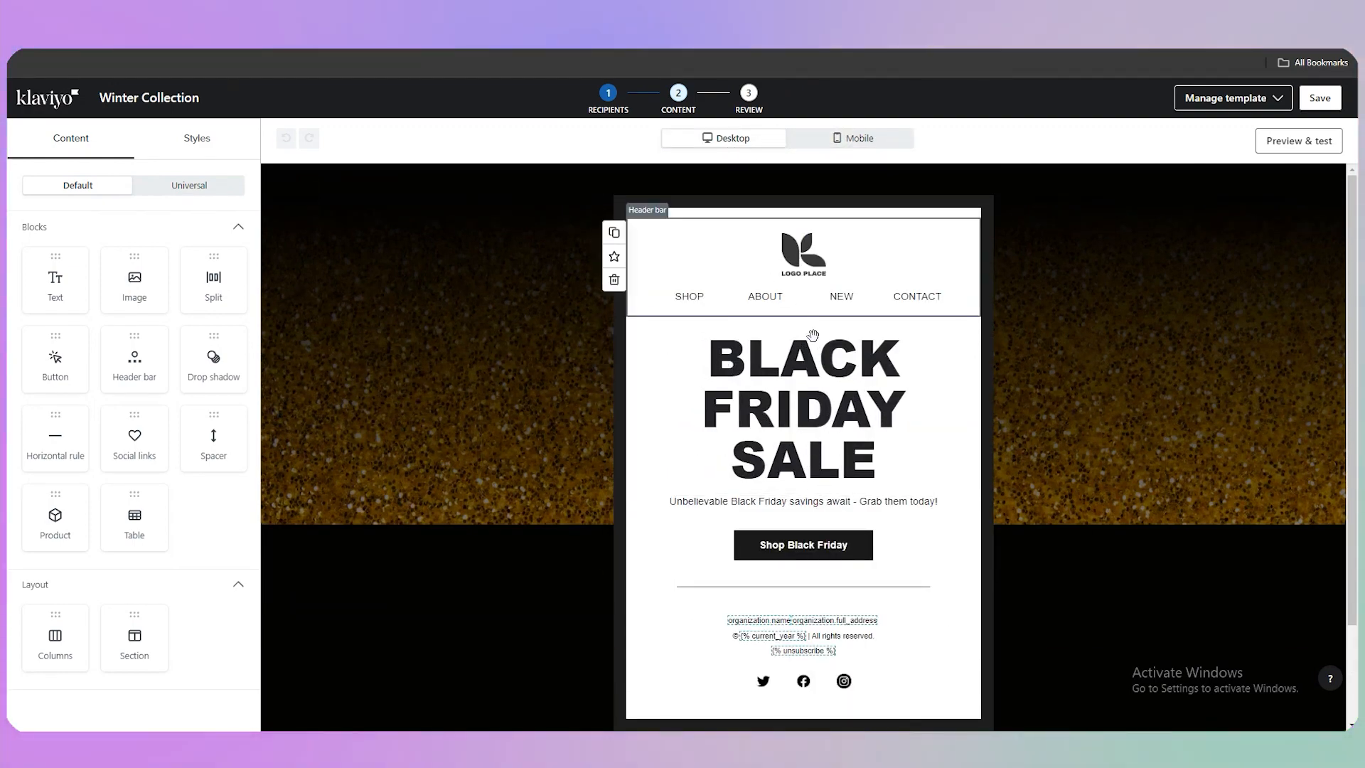
Step: Remove the placeholder logo image from the email's header bar
left_click(828, 305)
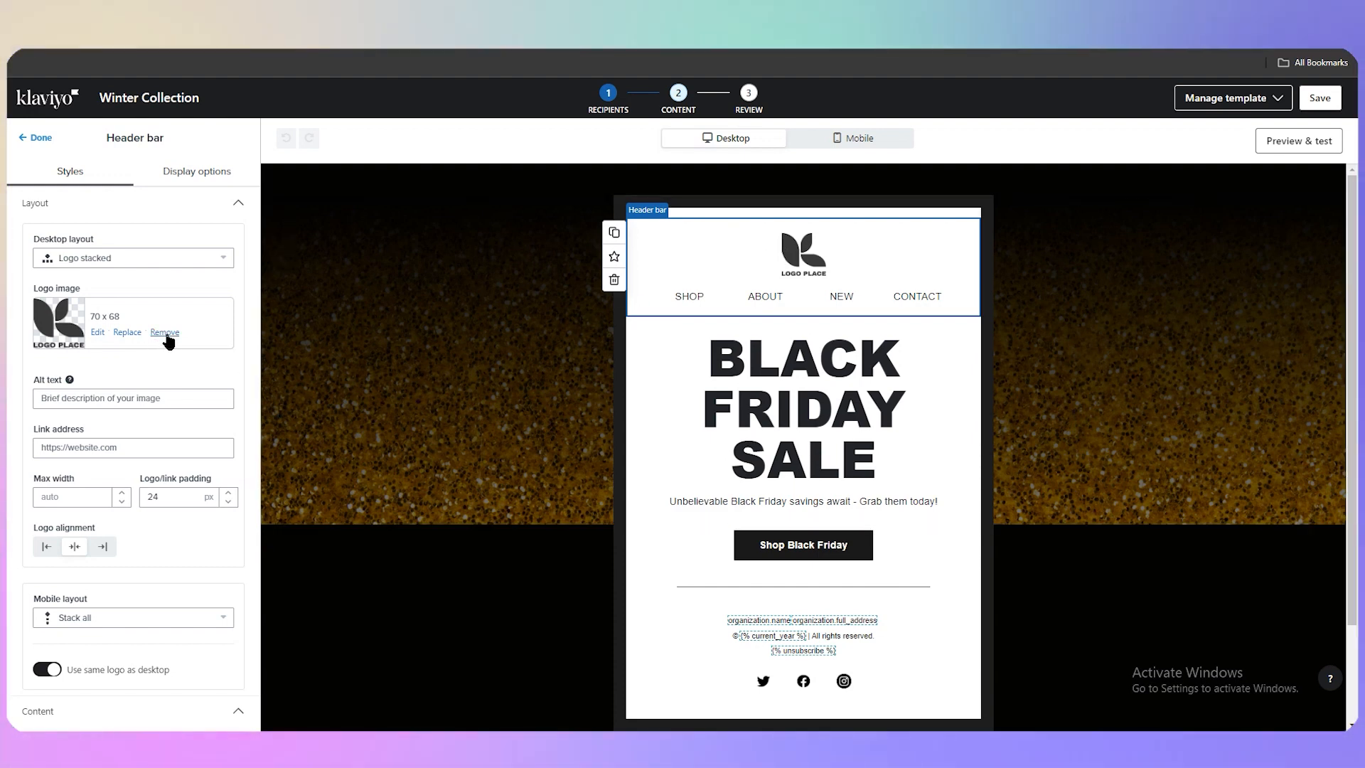
left_click(164, 332)
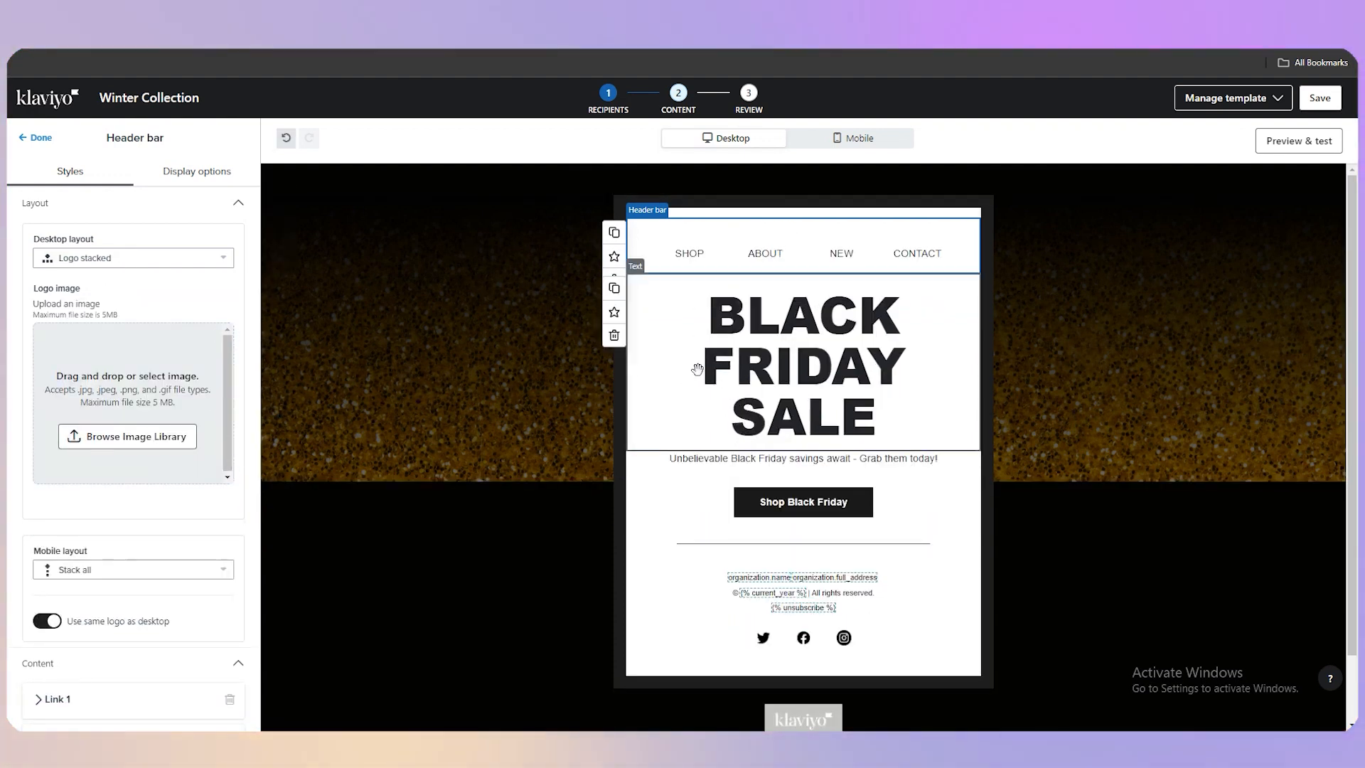
Step: Replace the BLACK FRIDAY SALE heading with WINTER COLLECTION at a font size of 70 px
left_click(757, 361)
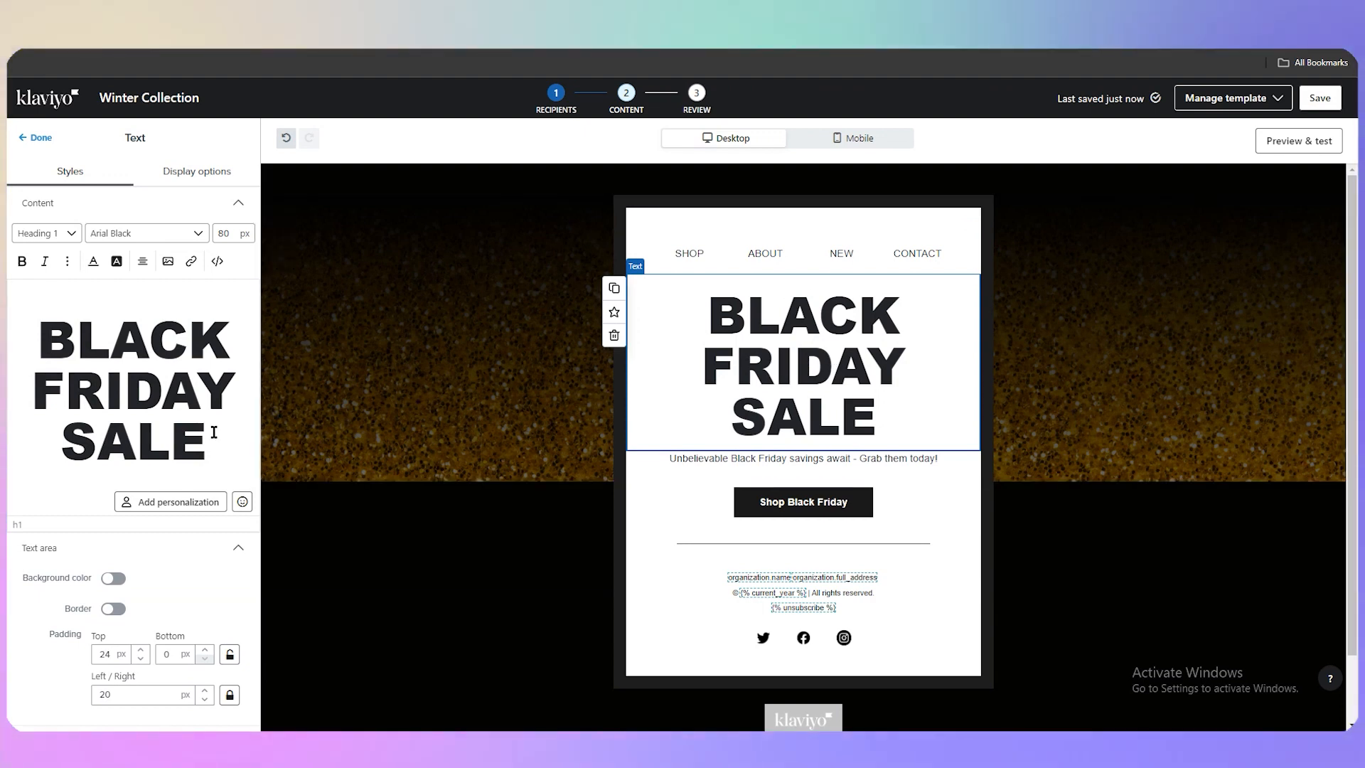
left_click(185, 445)
key("ctrl+a")
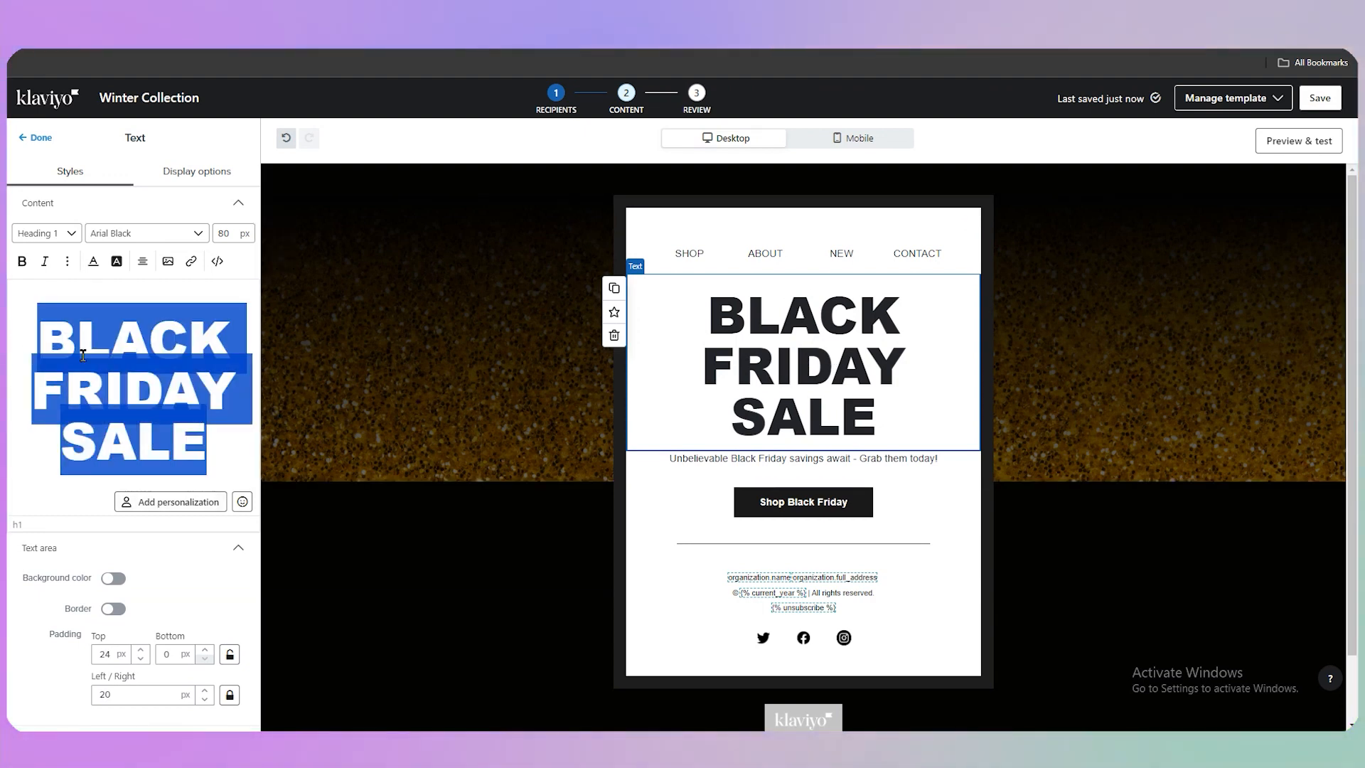
type("Win")
key("BackSpace")
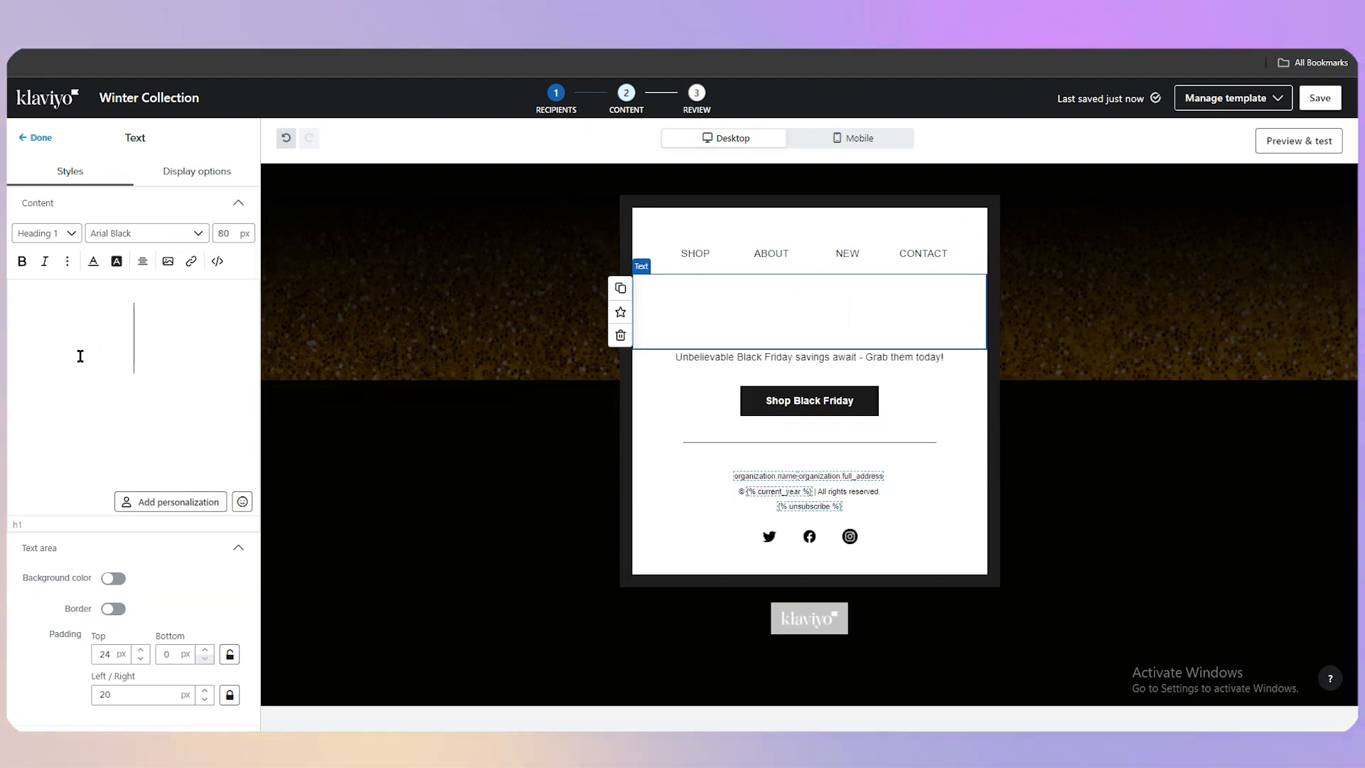
type("WINTER")
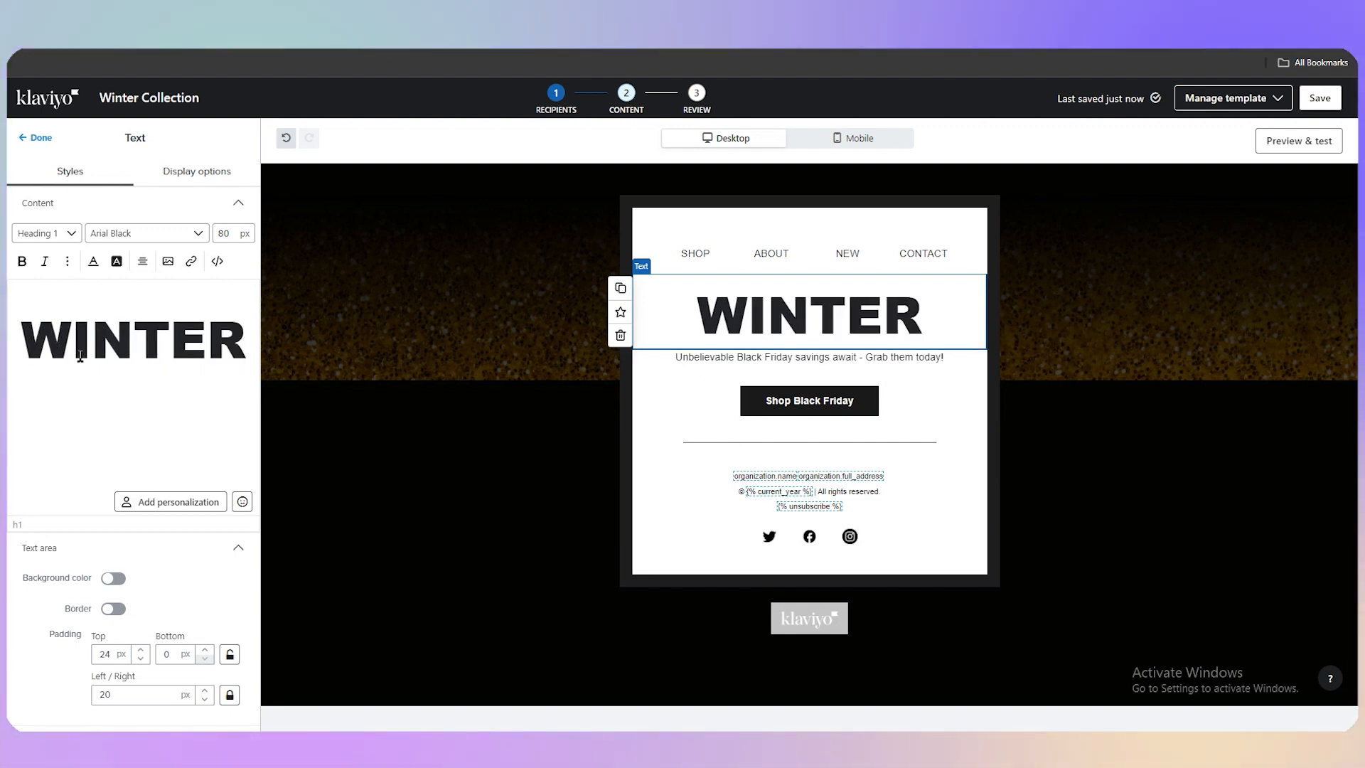
type("COLLECTION")
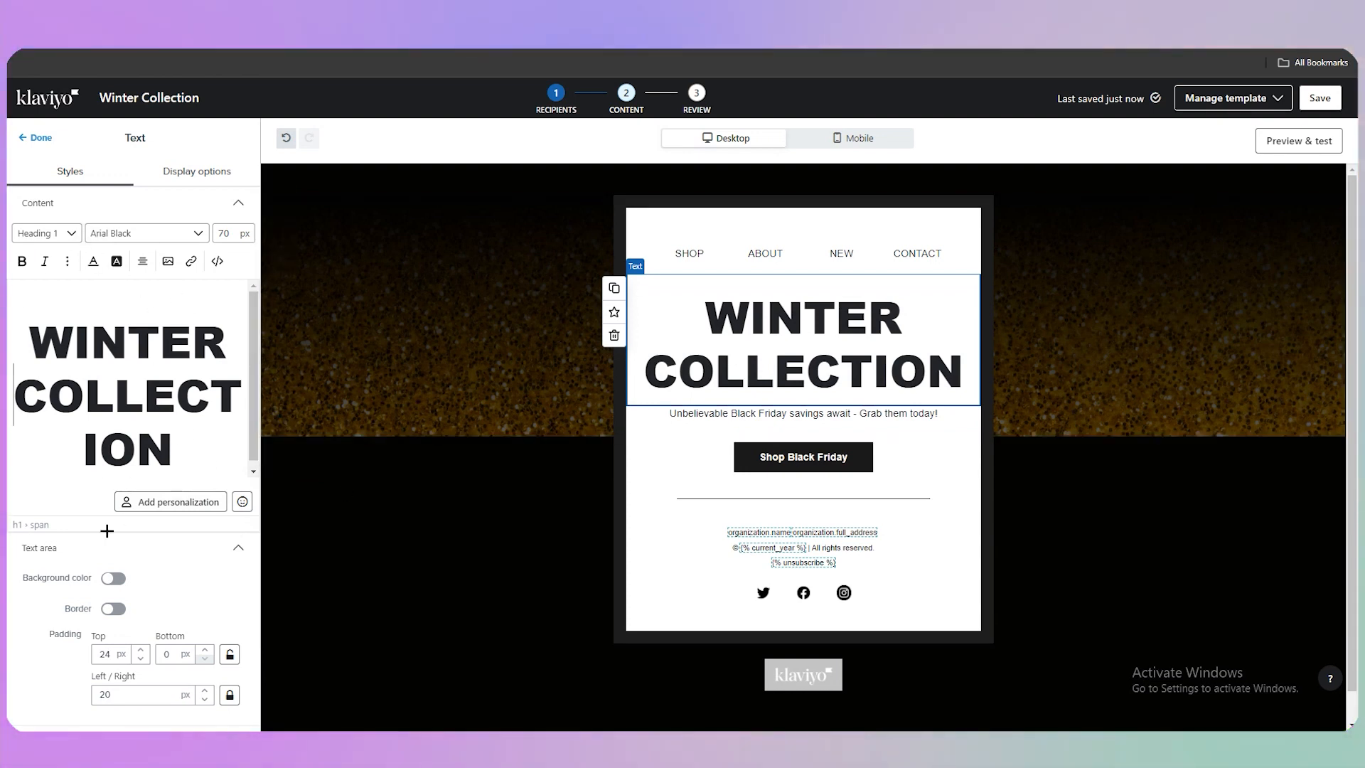
Step: Turn on the heading's text area background and set its color to light blue #E0FBFF
scroll(112, 577, "down", 1)
left_click(112, 509)
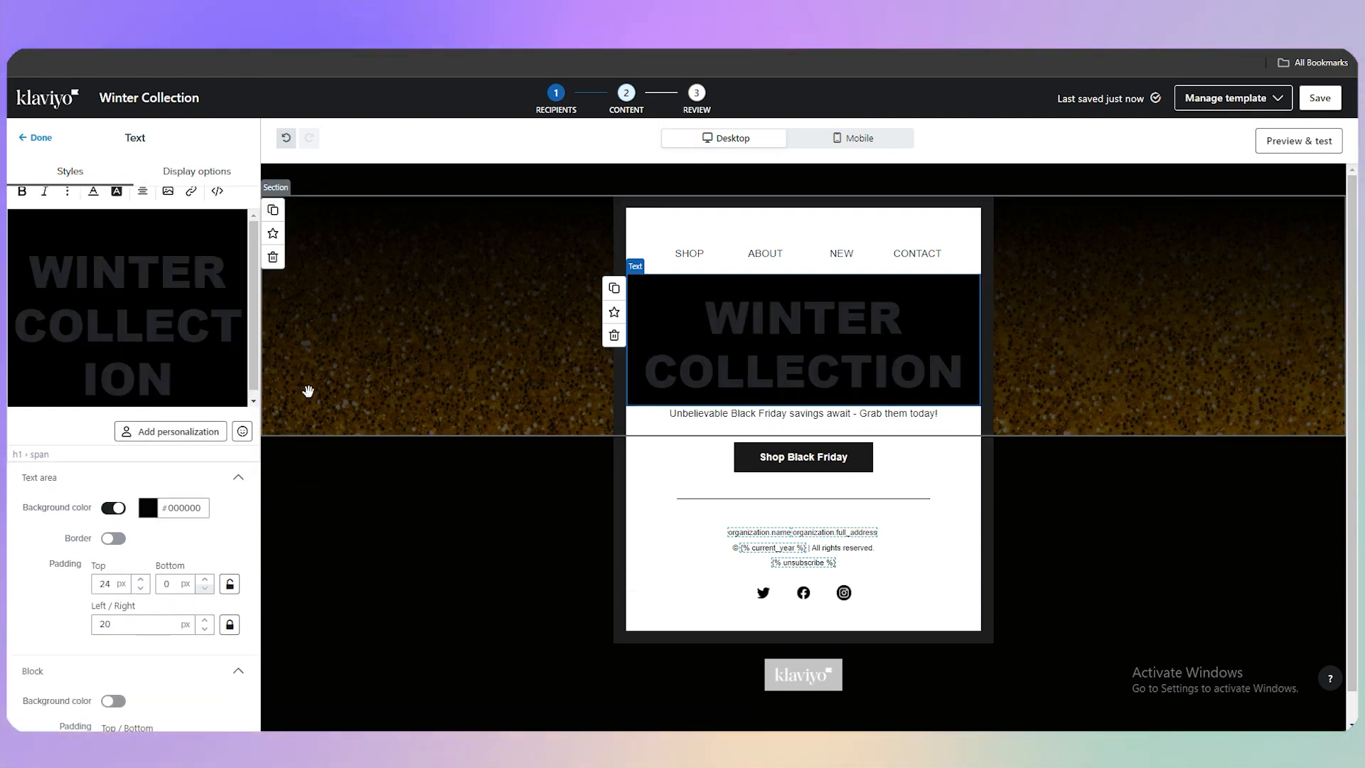
left_click(145, 508)
left_click_drag(154, 538, 145, 530)
left_click(201, 625)
left_click(175, 524)
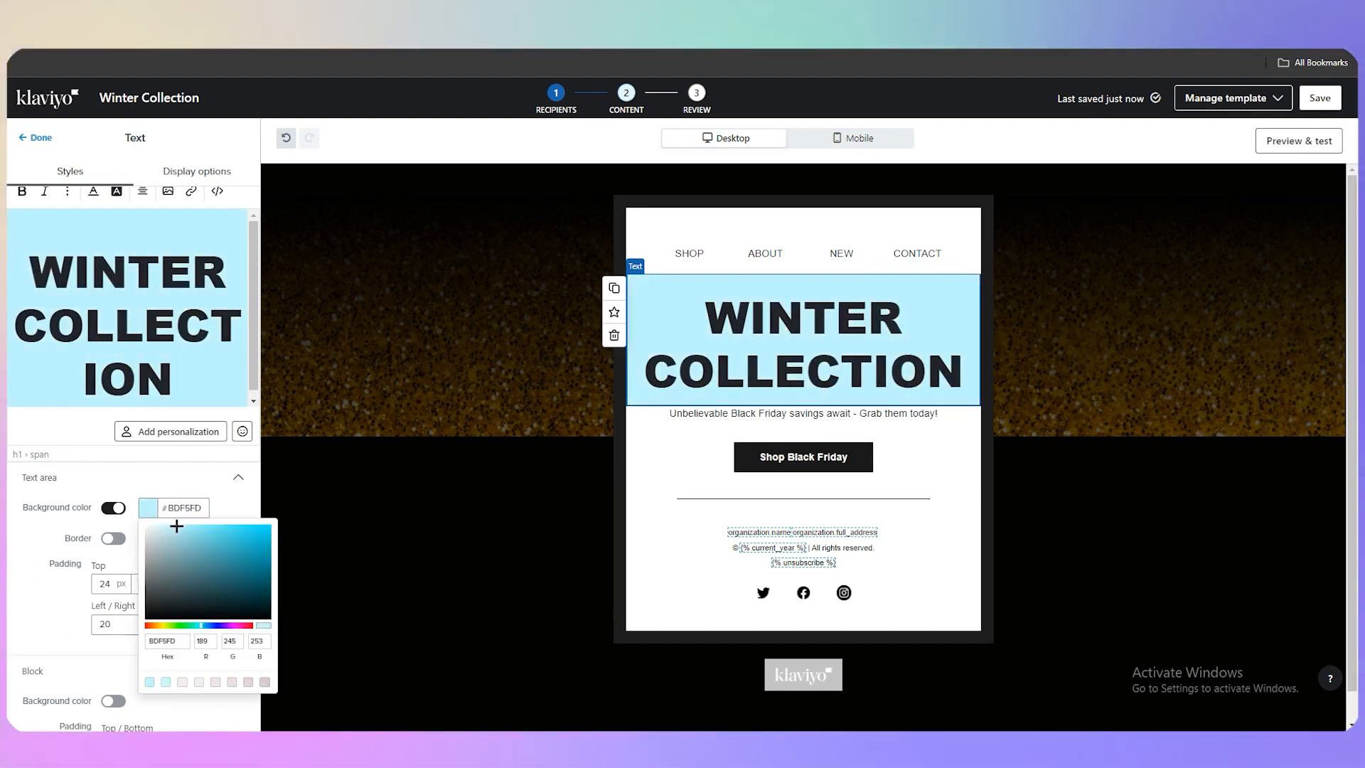
left_click(161, 523)
Step: Try the border option on the heading's text area and check its block background and padding settings
scroll(160, 523, "down", 1)
left_click(100, 461)
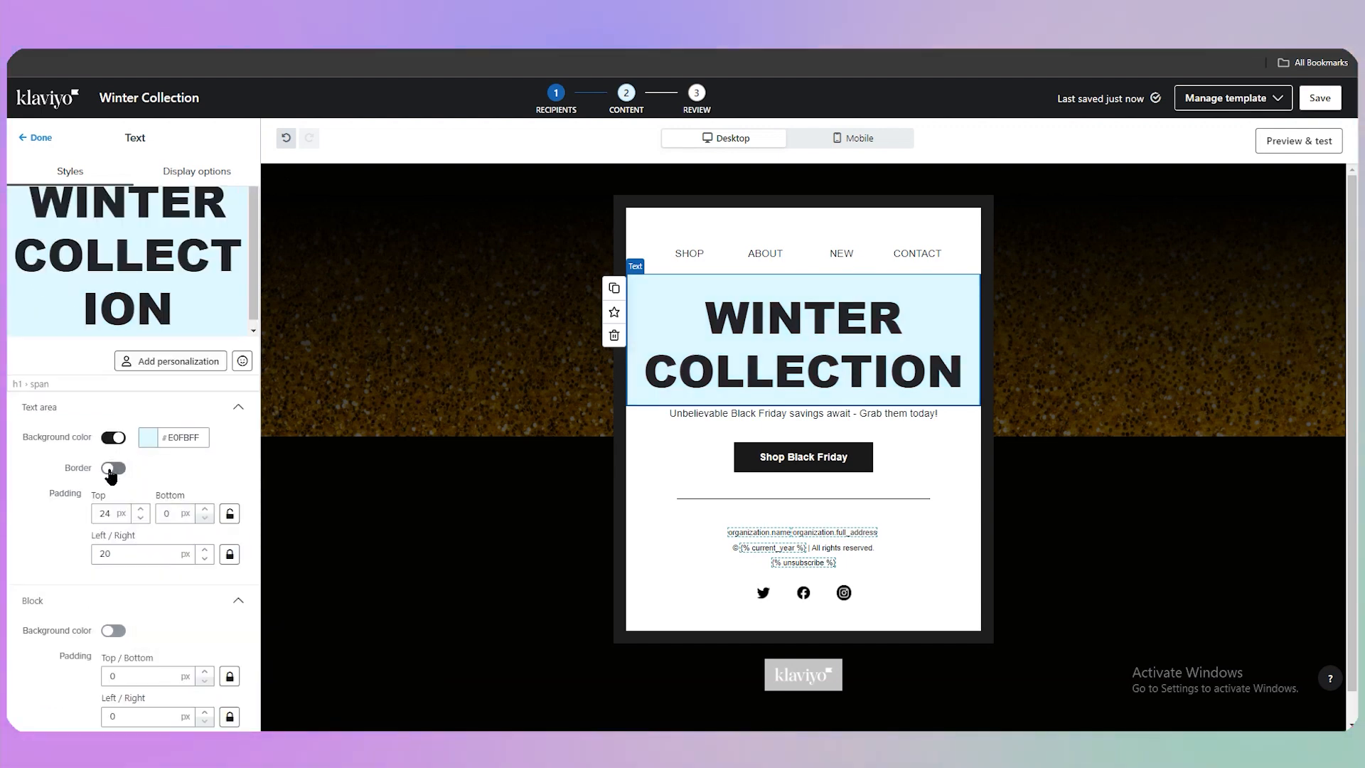
left_click(111, 469)
left_click(113, 468)
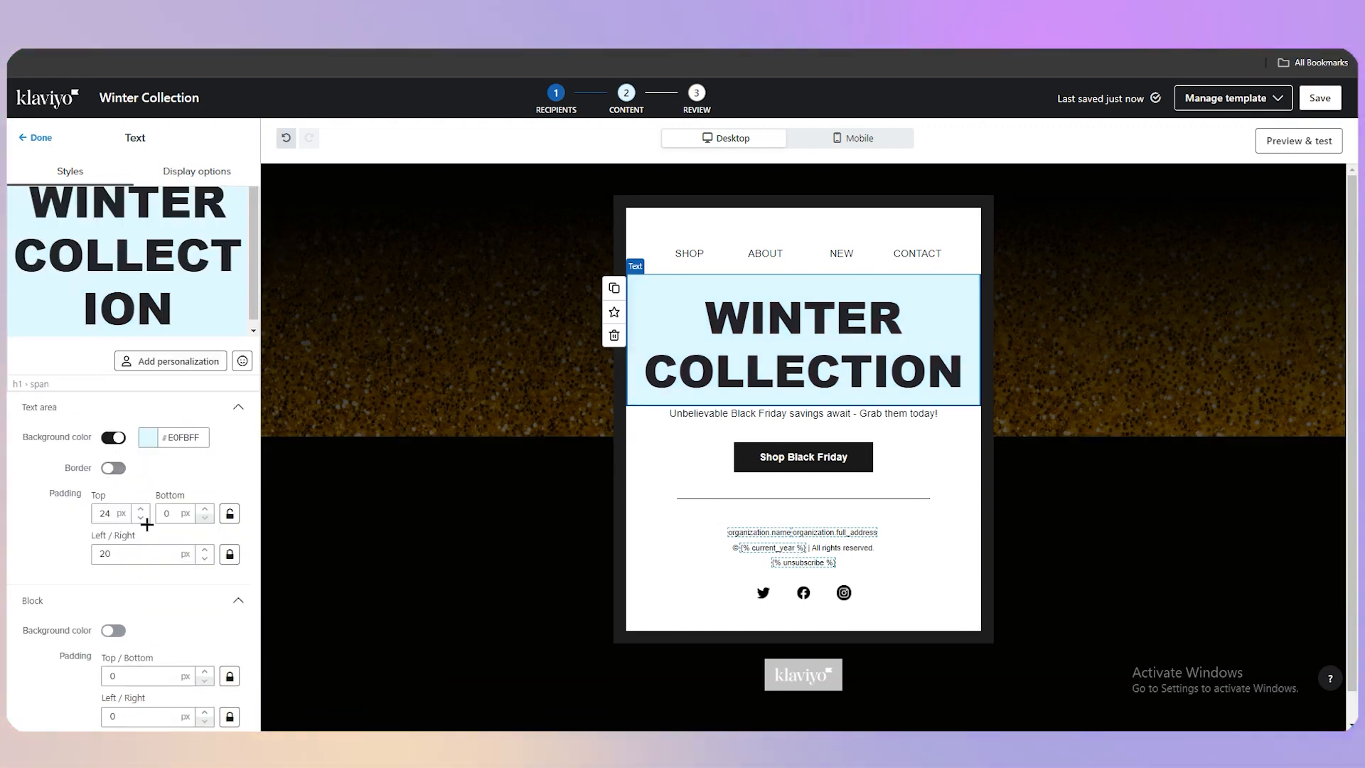
scroll(107, 559, "down", 1)
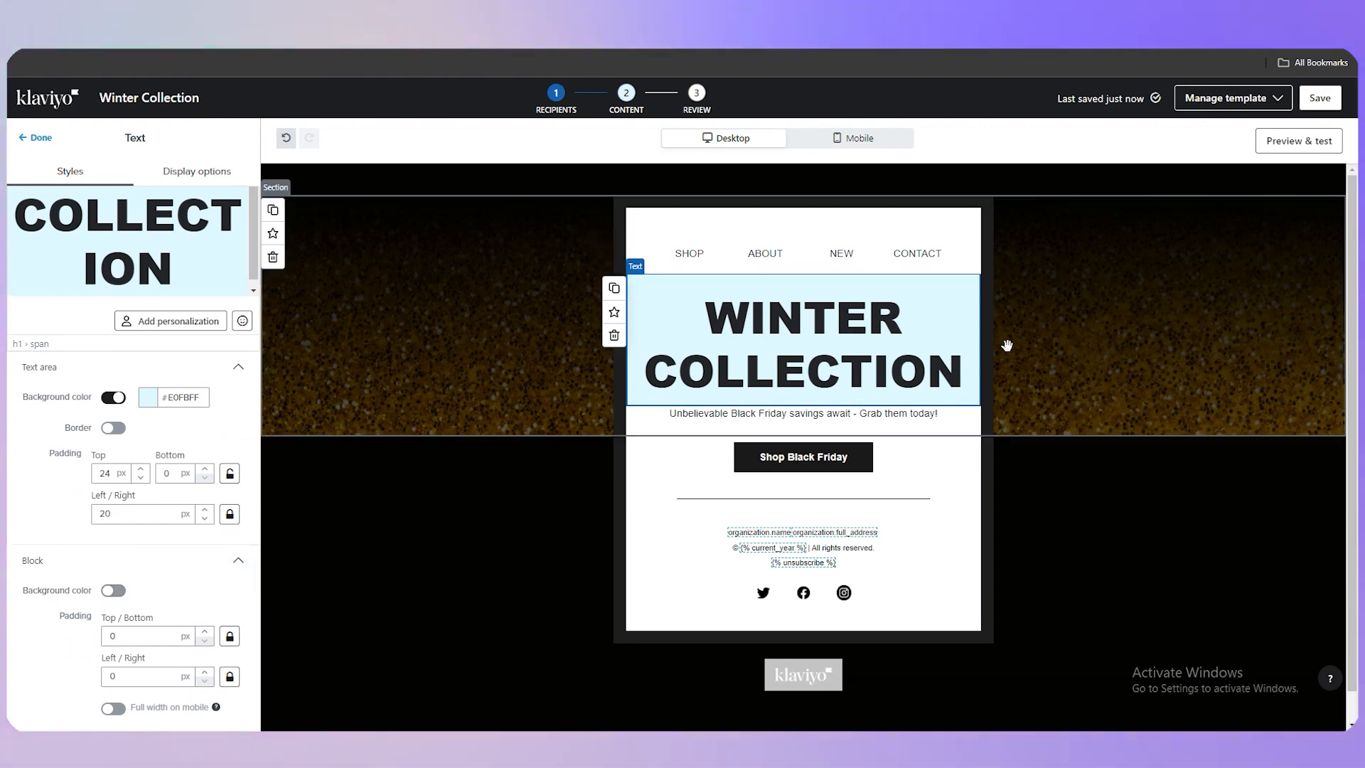
left_click(113, 592)
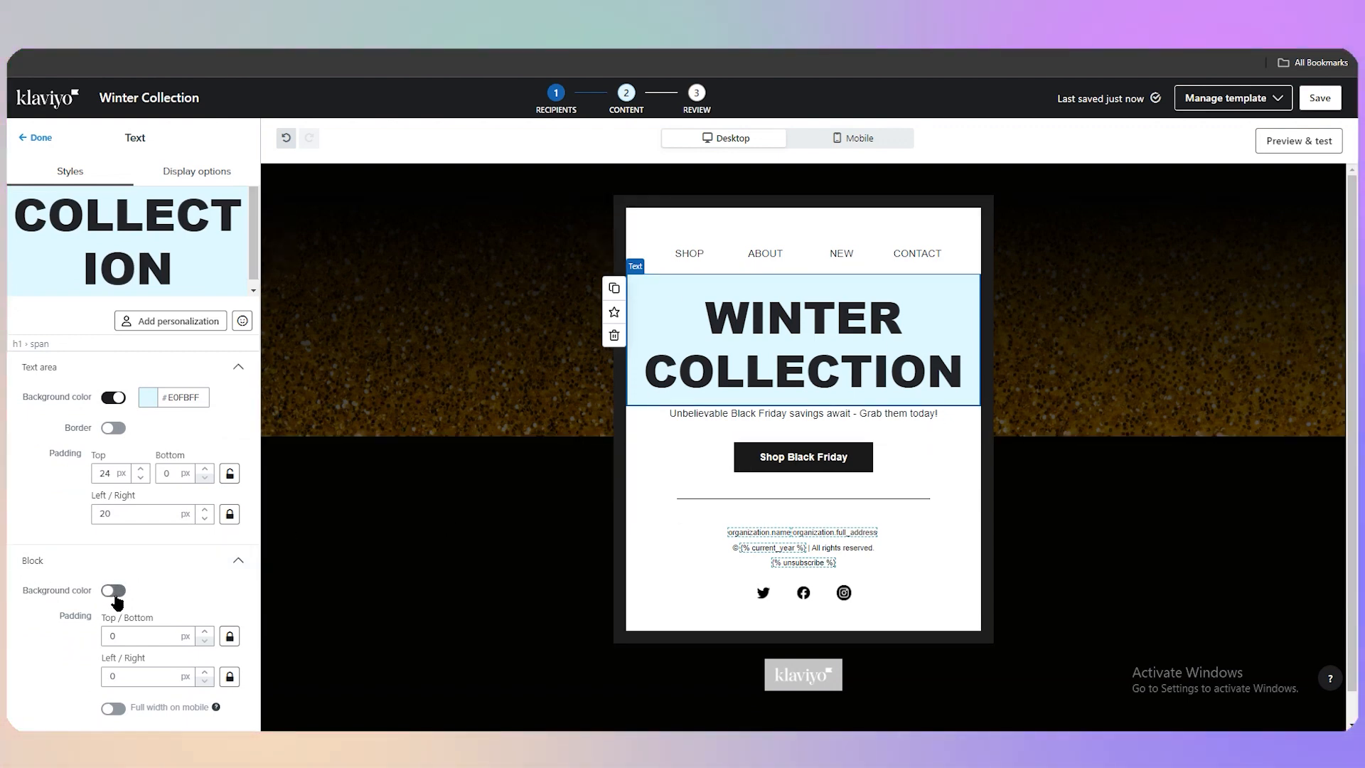
scroll(143, 558, "up", 4)
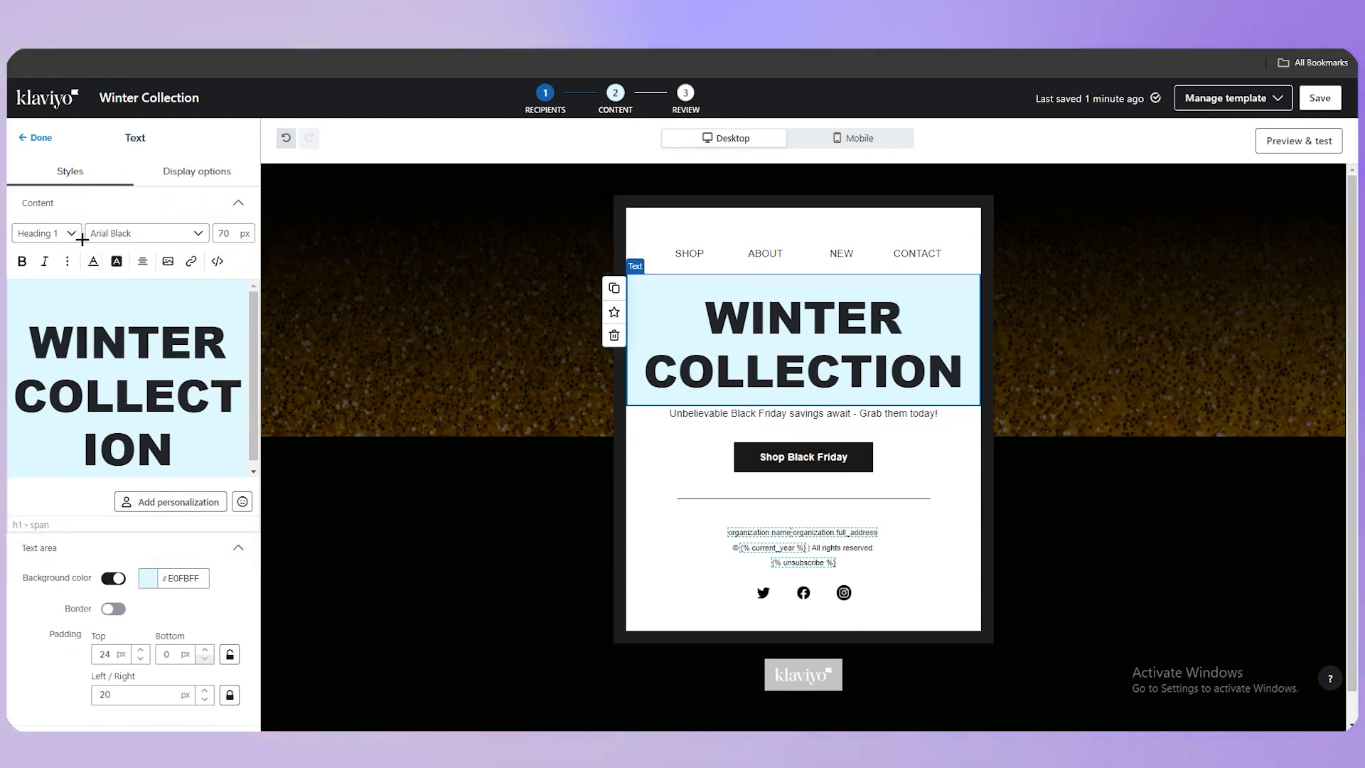
Step: Review the heading's display options and the style settings of the horizontal rule below the shop button
left_click(188, 175)
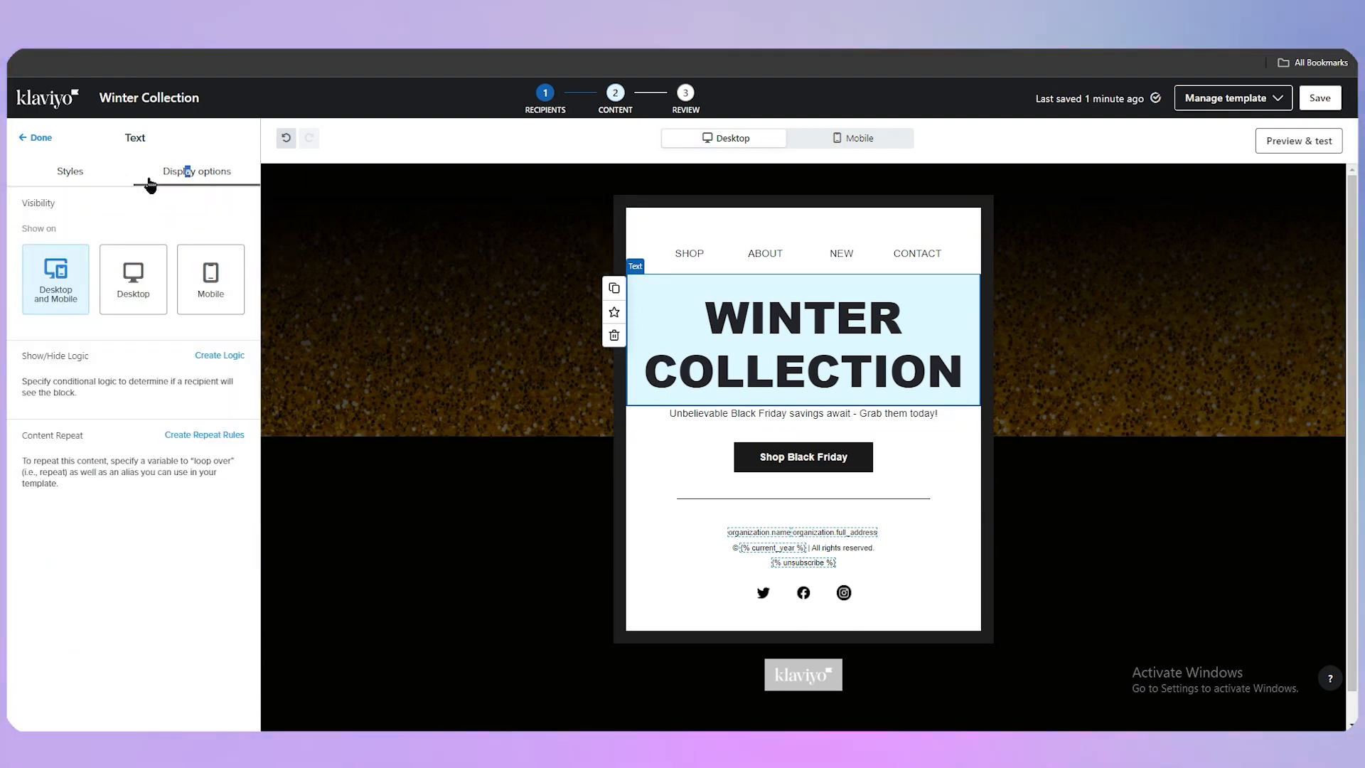
left_click(103, 172)
left_click(692, 491)
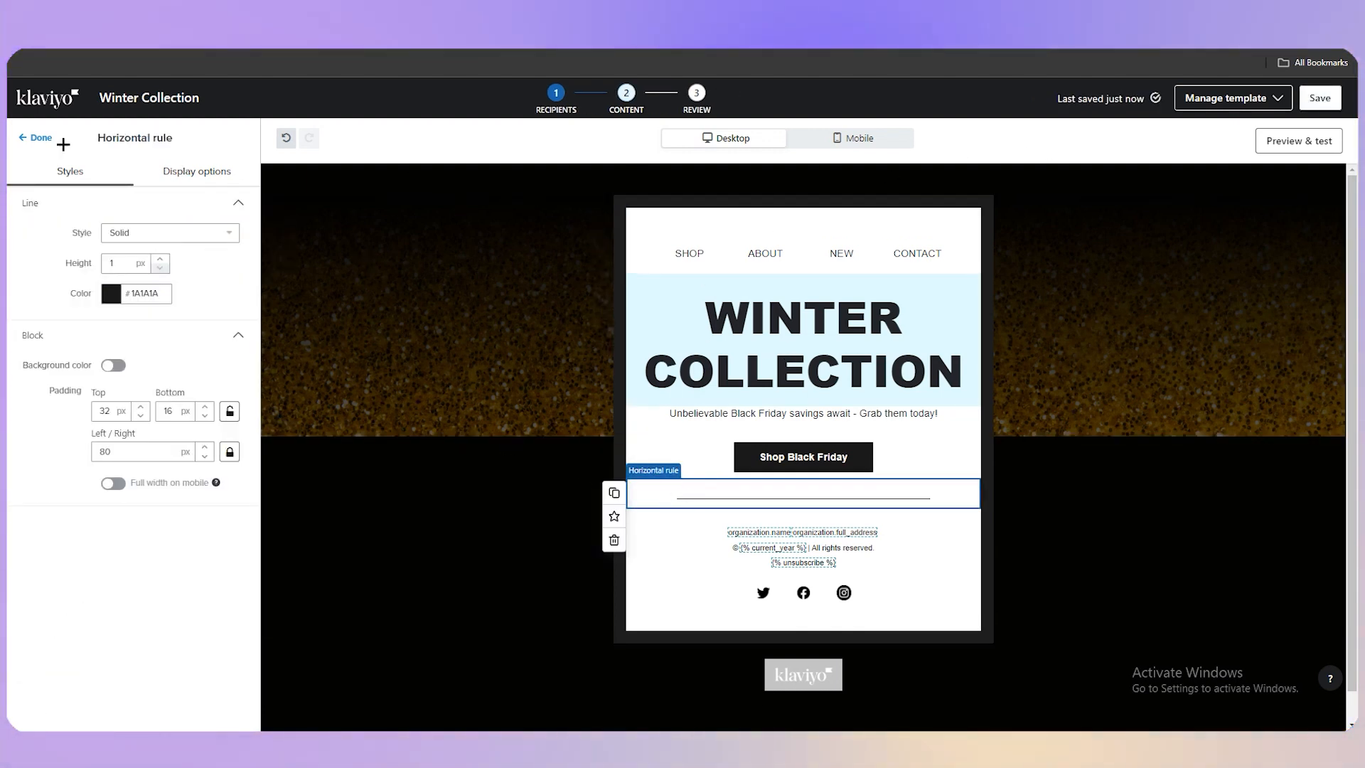
left_click(32, 137)
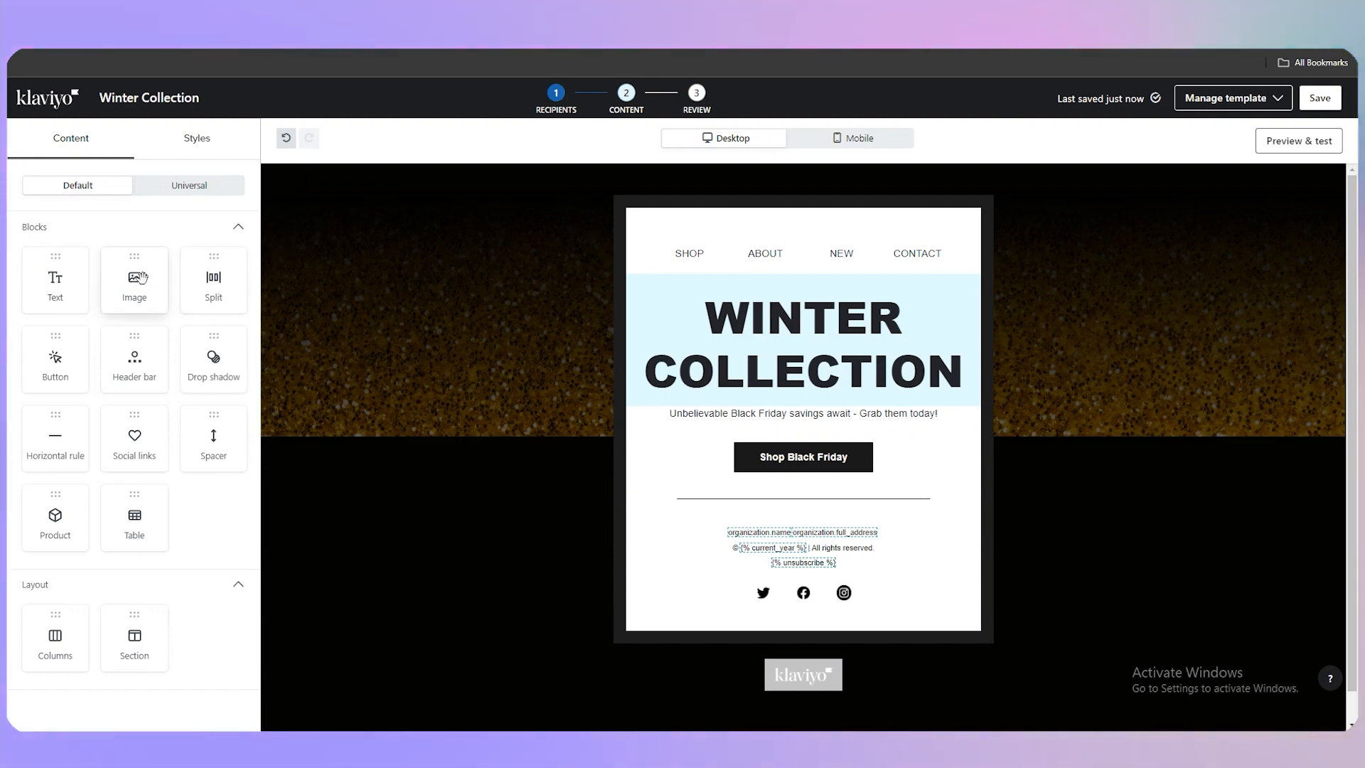
Step: Try out an image block beneath the heading, looking through its image sources and settings, and delete the block
left_click_drag(140, 277, 780, 448)
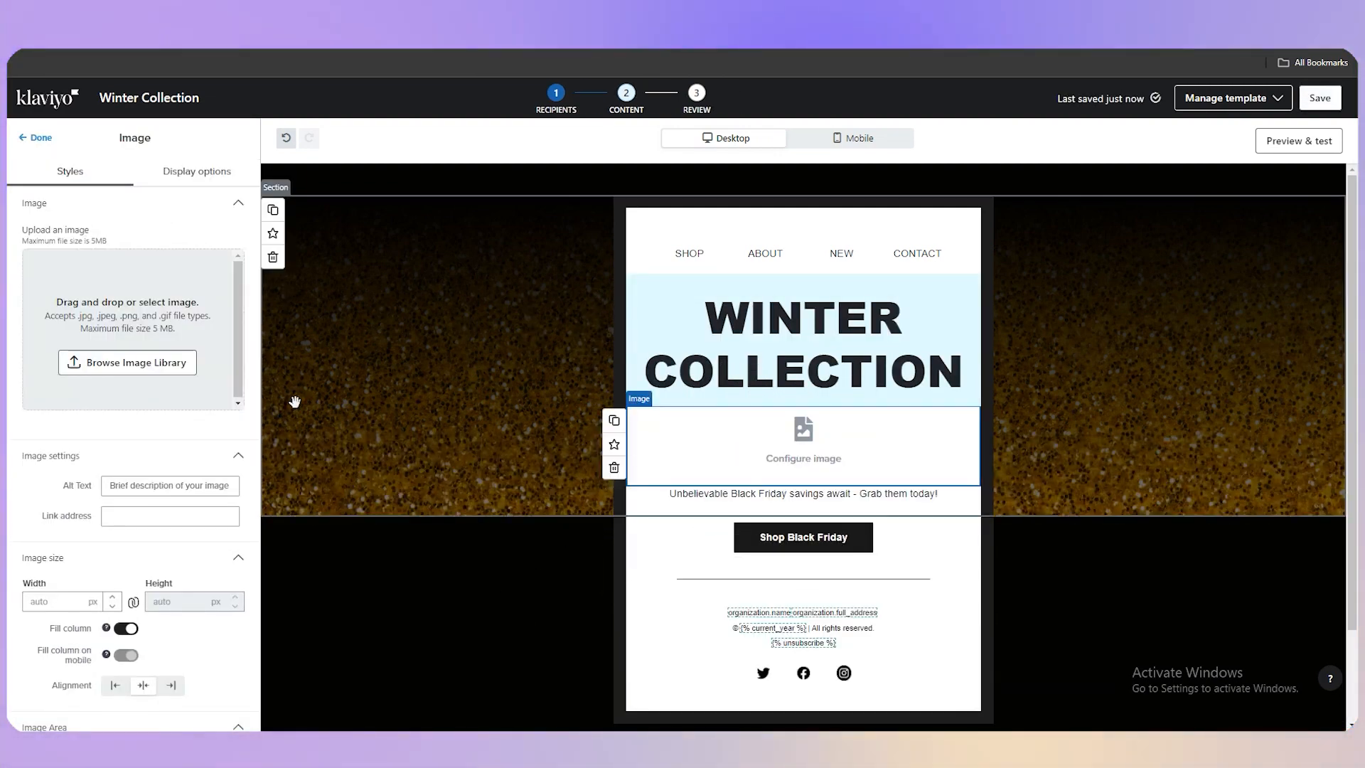
left_click(146, 371)
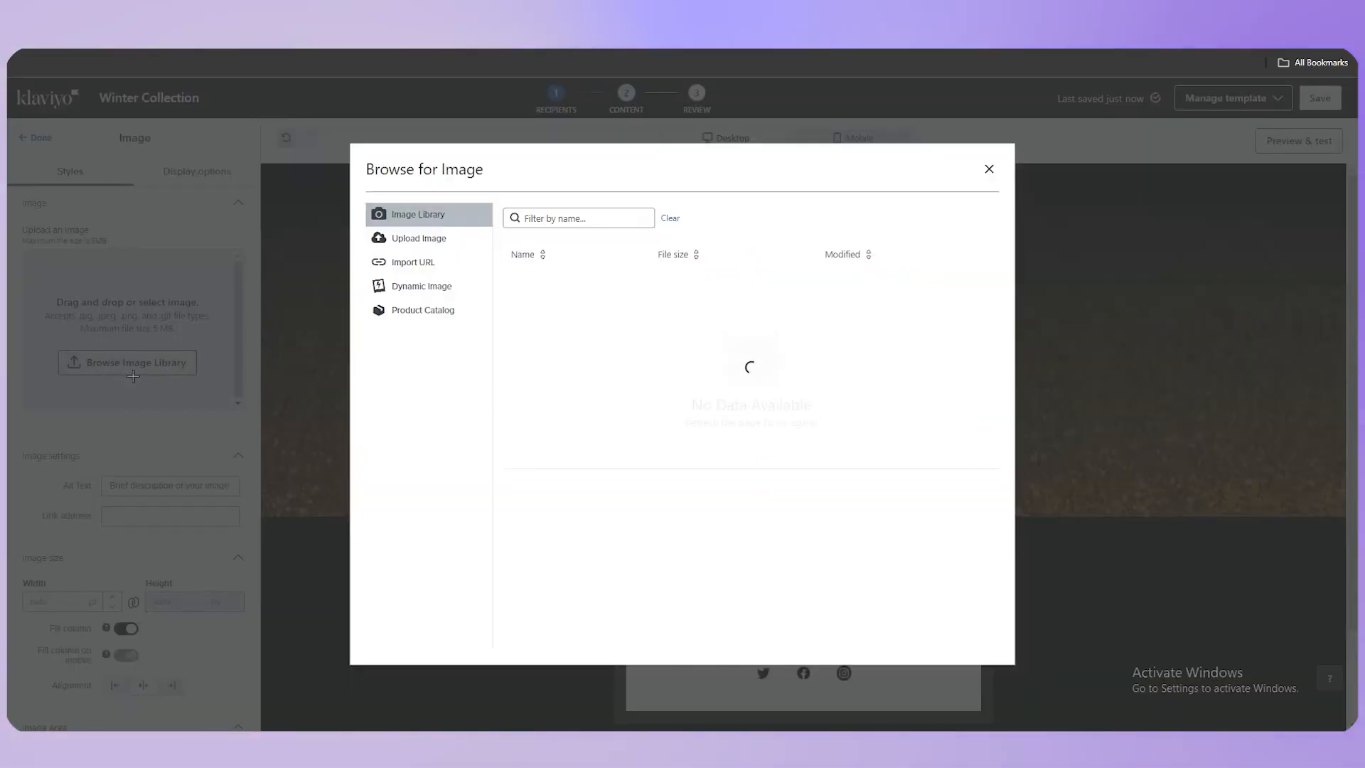
left_click(988, 169)
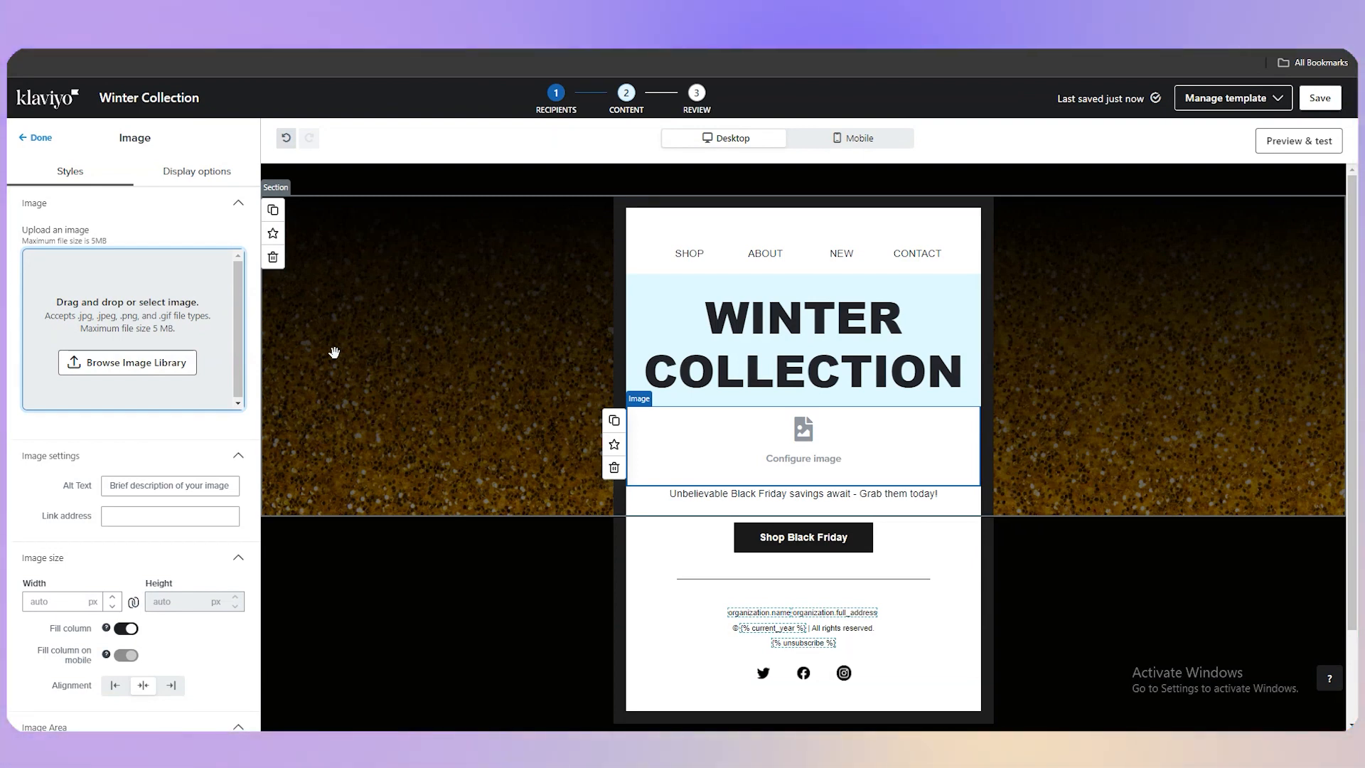
left_click(139, 363)
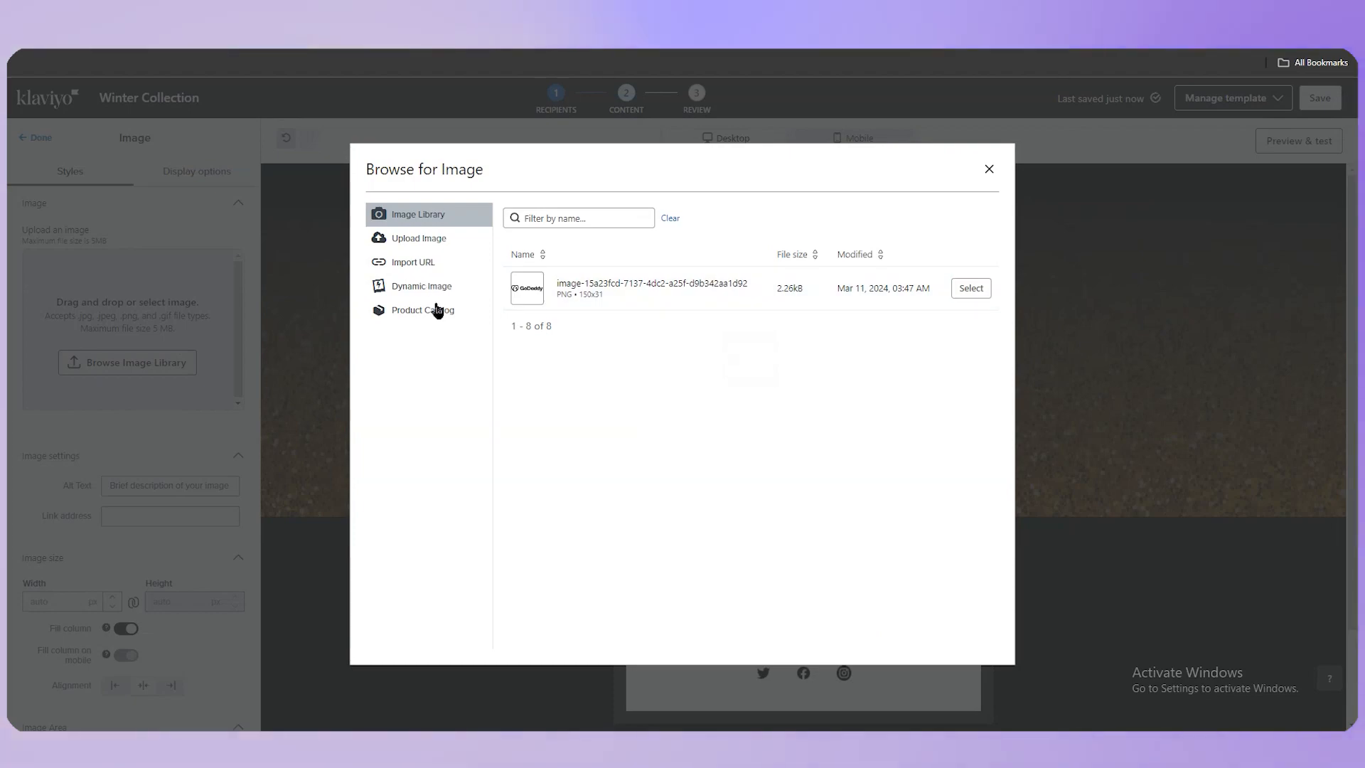
left_click(1150, 244)
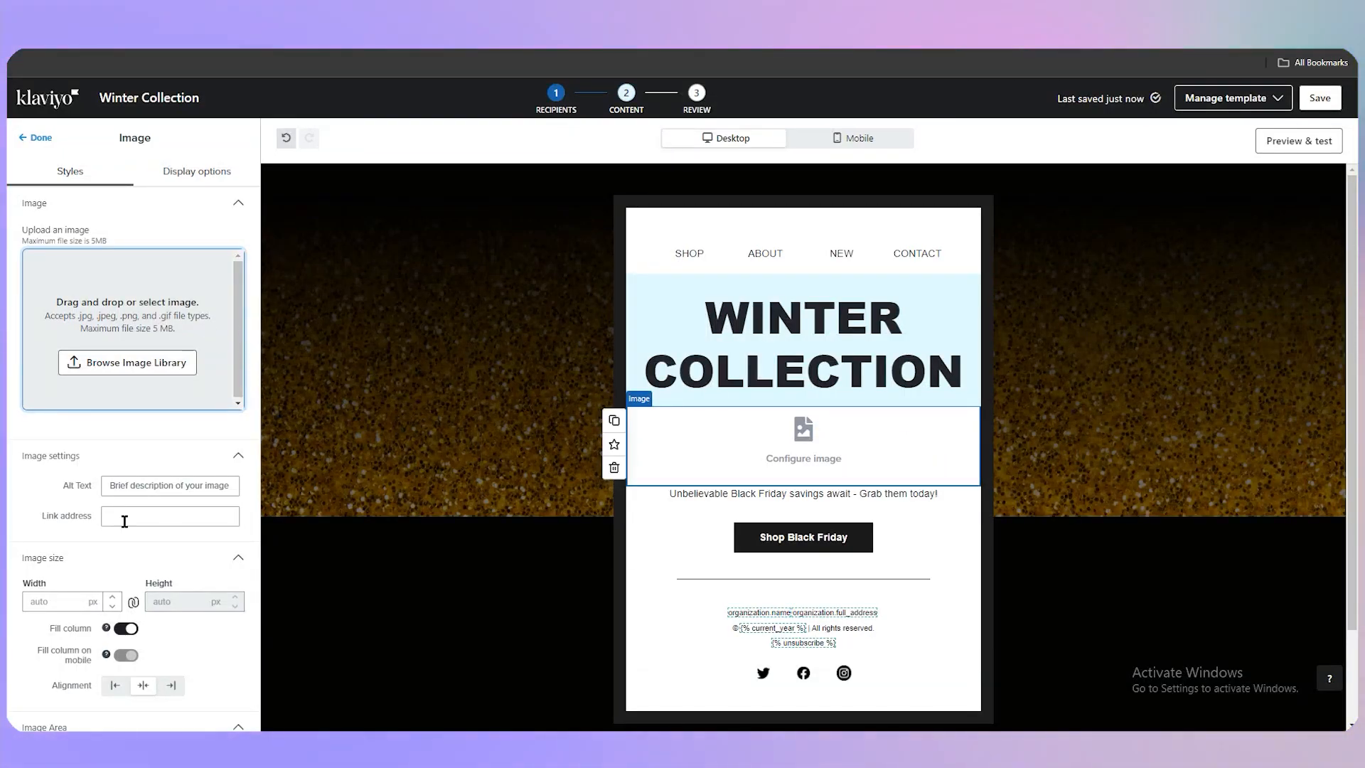
scroll(124, 521, "down", 2)
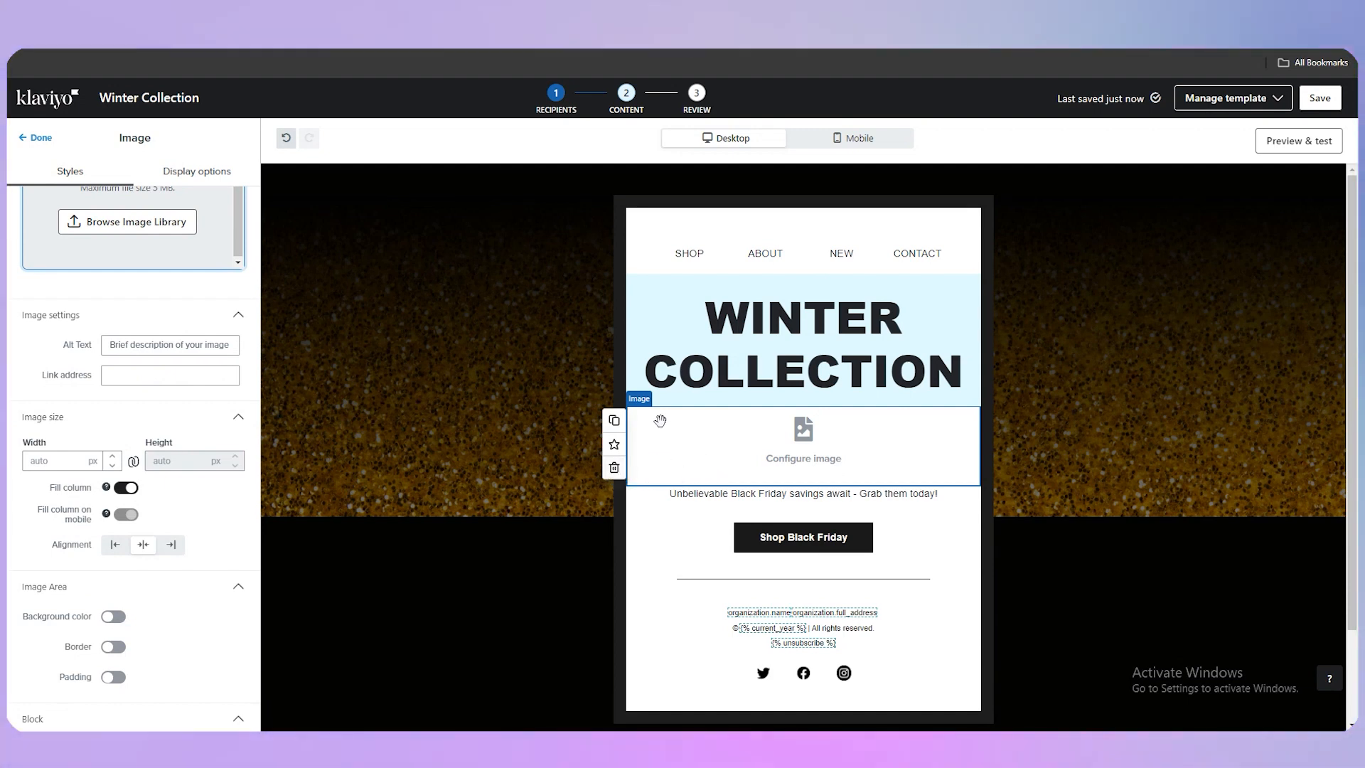
left_click(614, 467)
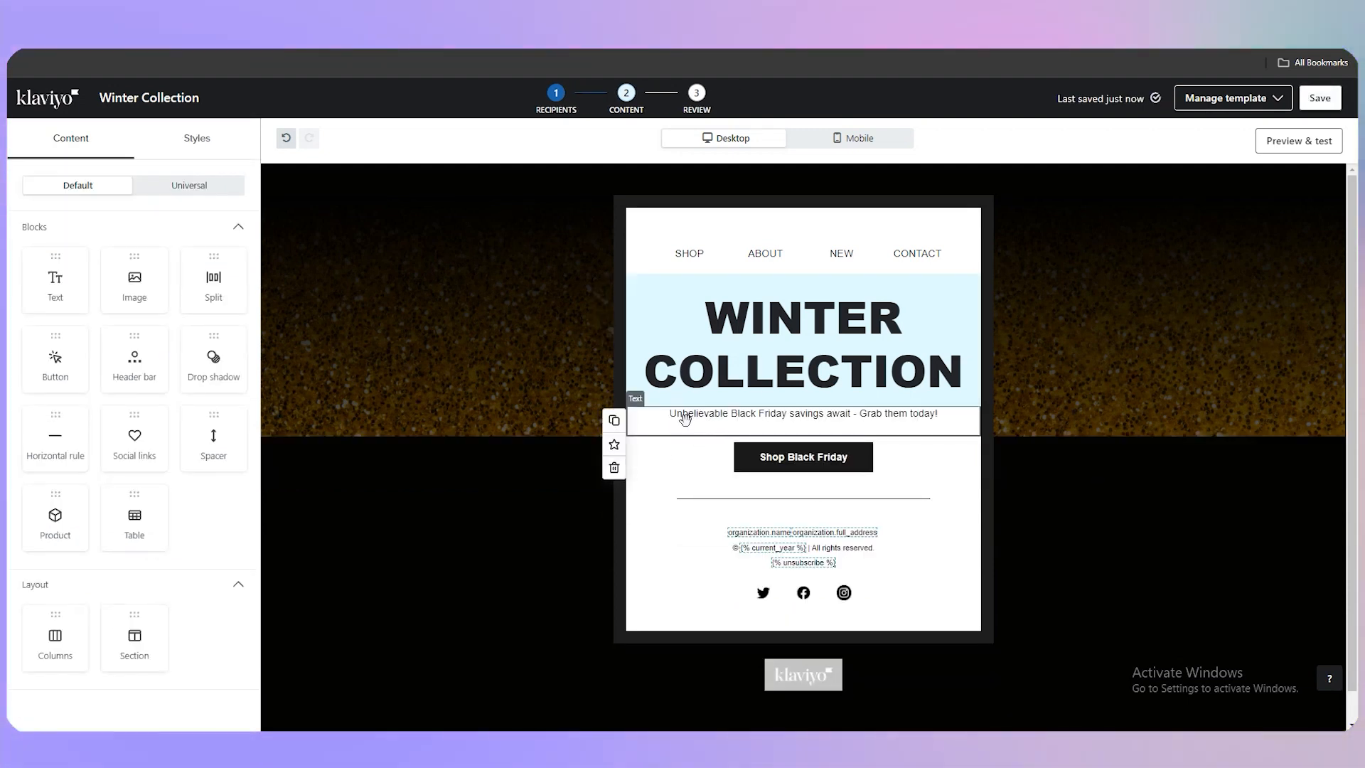
Step: Duplicate the WINTER COLLECTION heading block and delete the copy
left_click(644, 288)
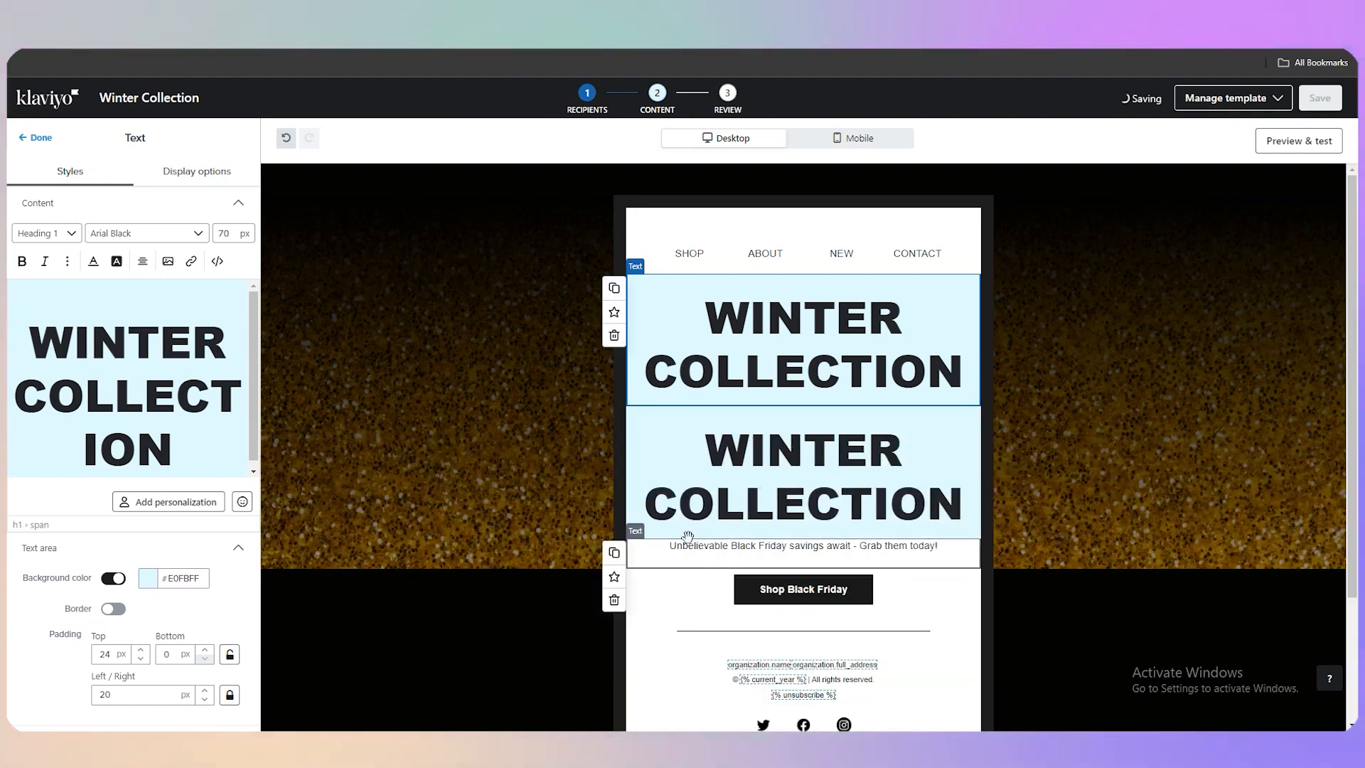
left_click(614, 466)
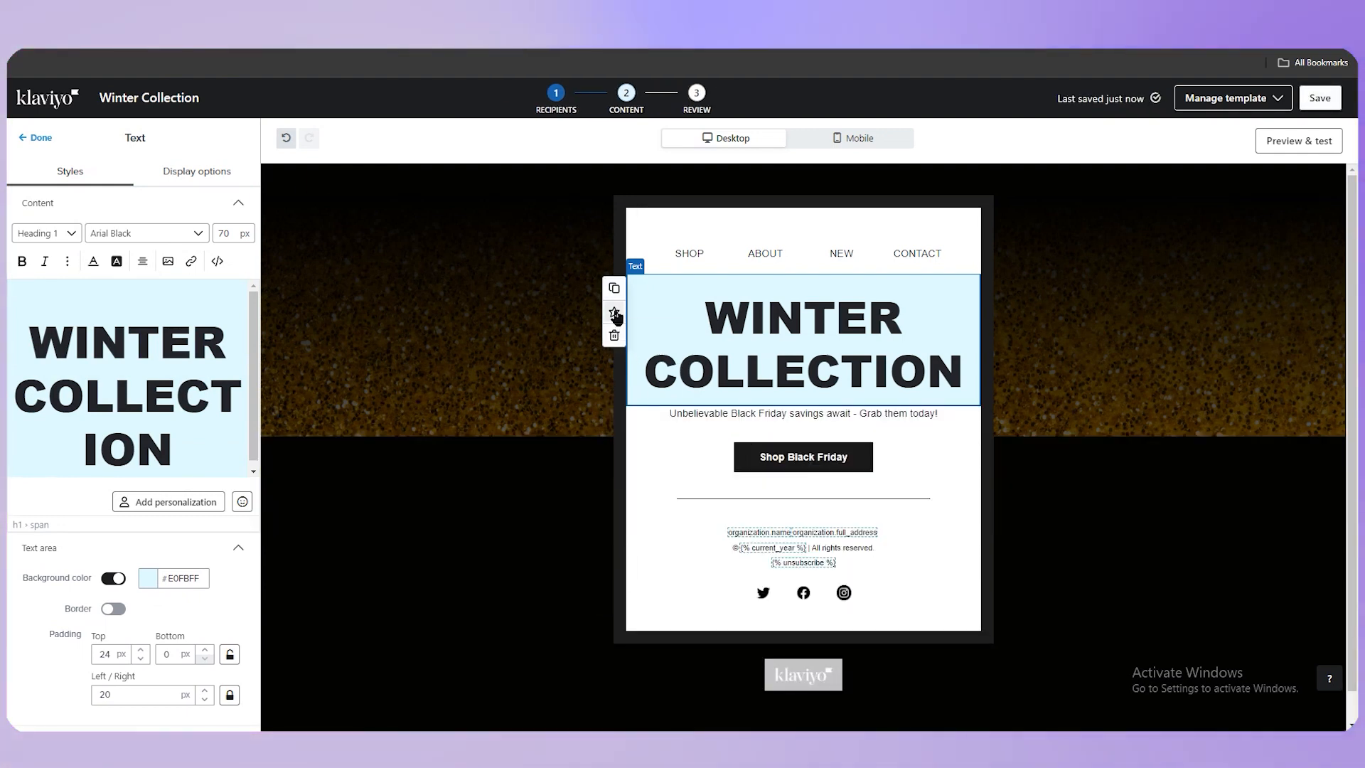
Step: Open the header bar's settings and review its layout and the text and address options of its first link
left_click(695, 255)
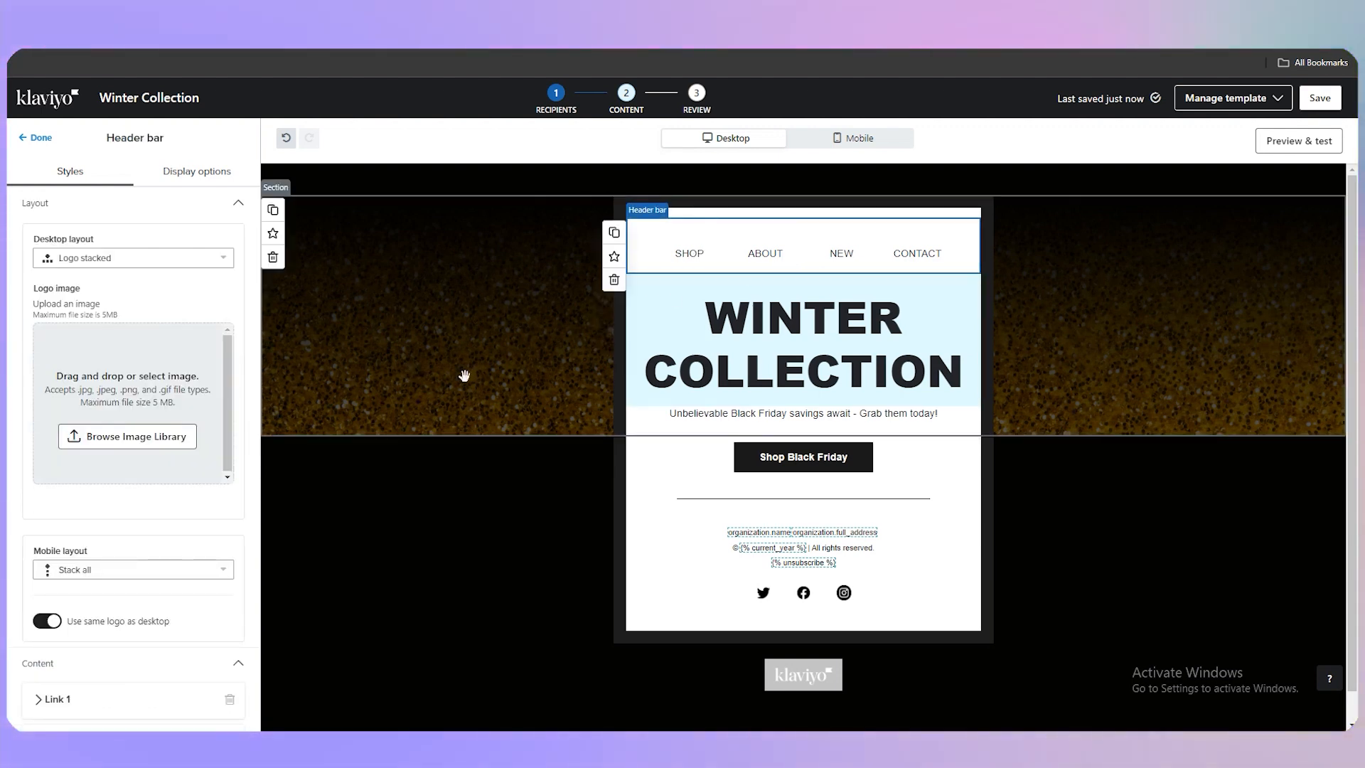
scroll(152, 527, "down", 4)
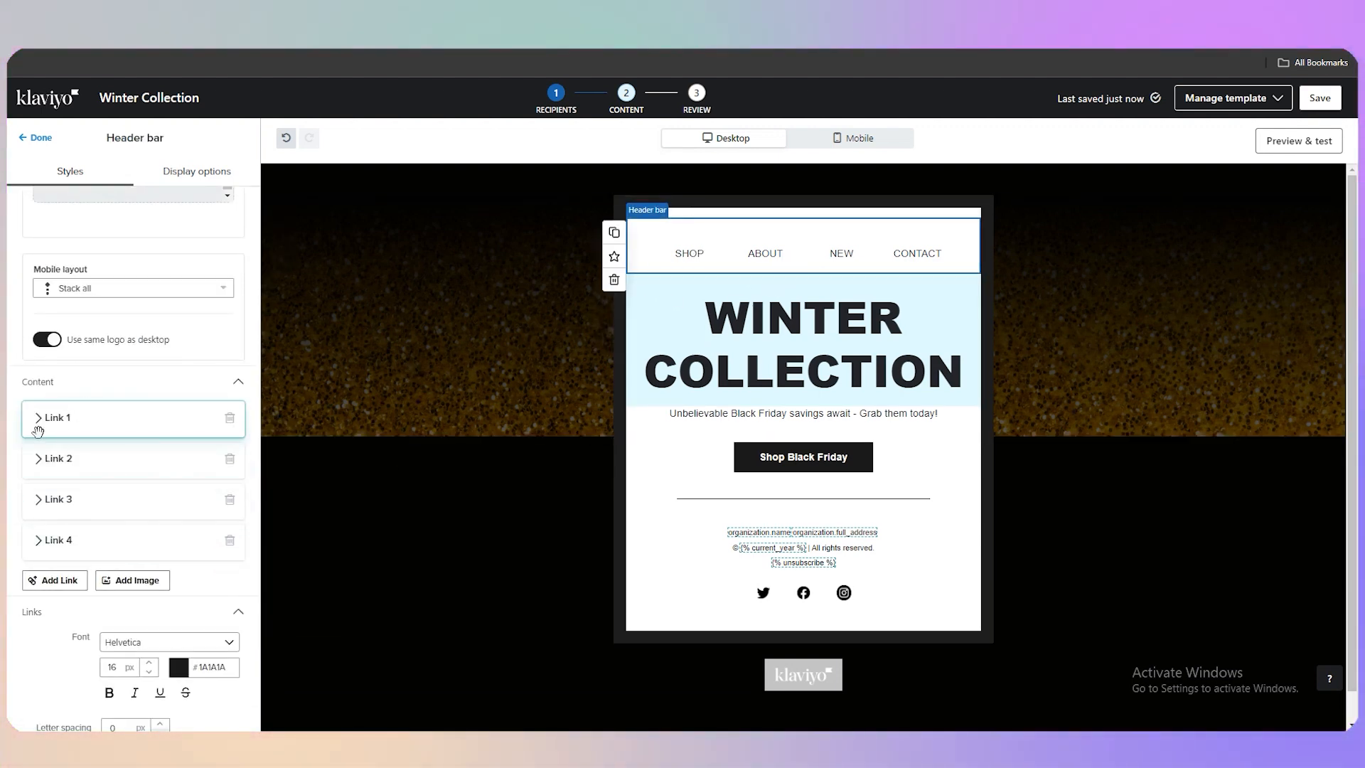
left_click(54, 430)
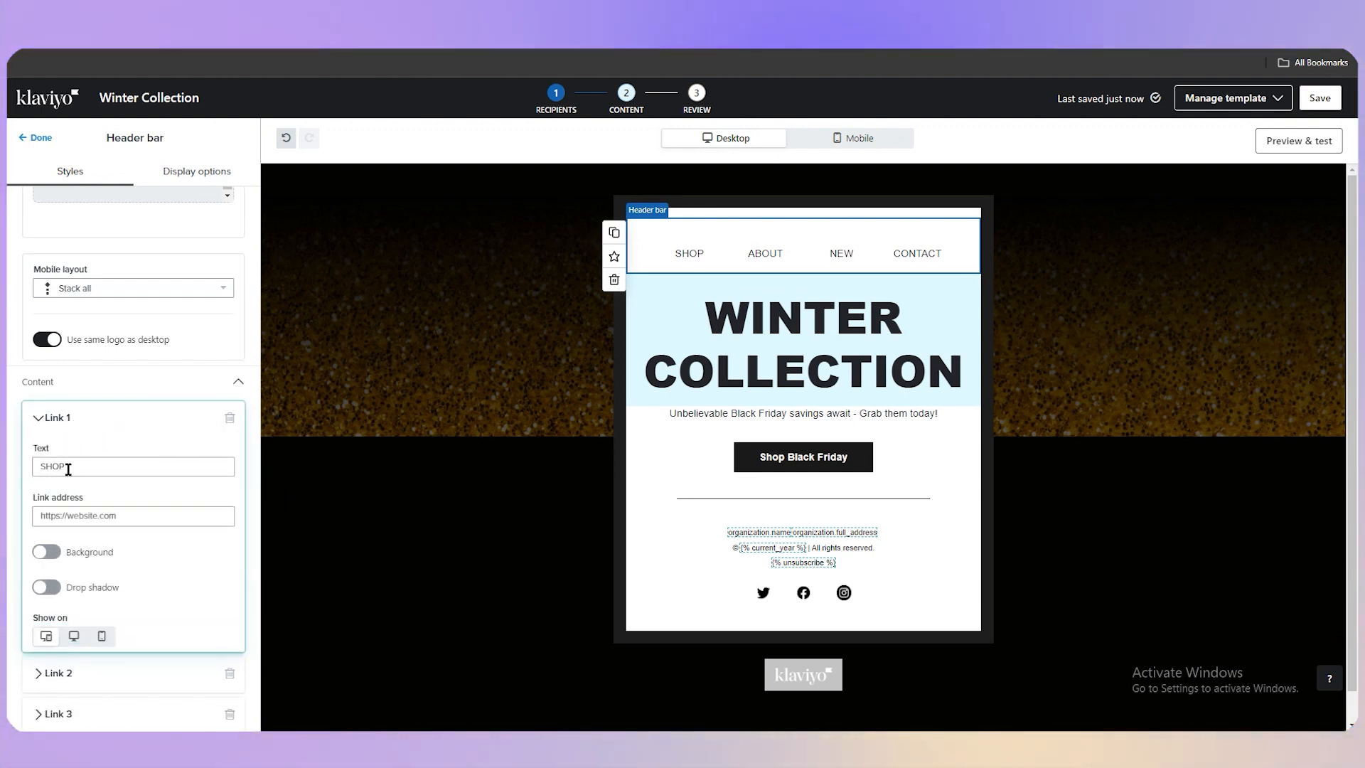
left_click(63, 417)
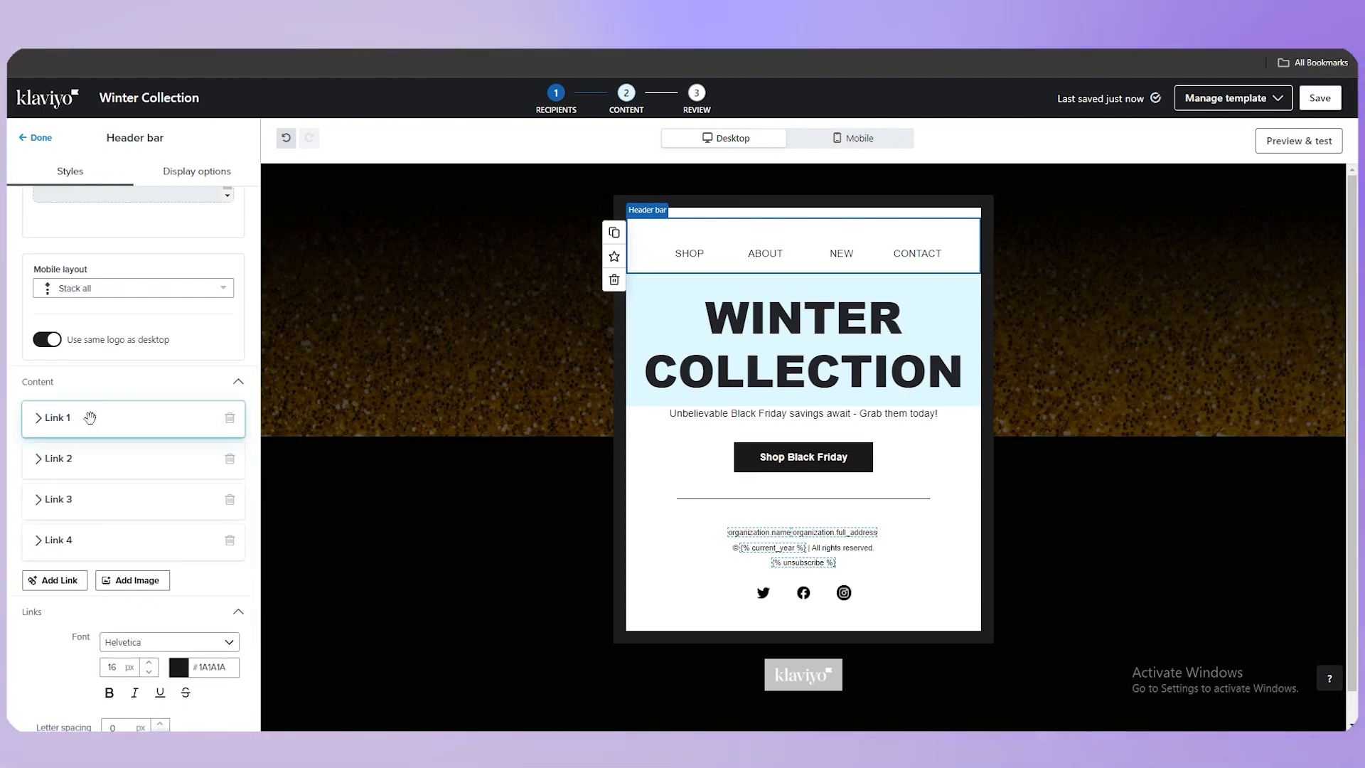
left_click(90, 417)
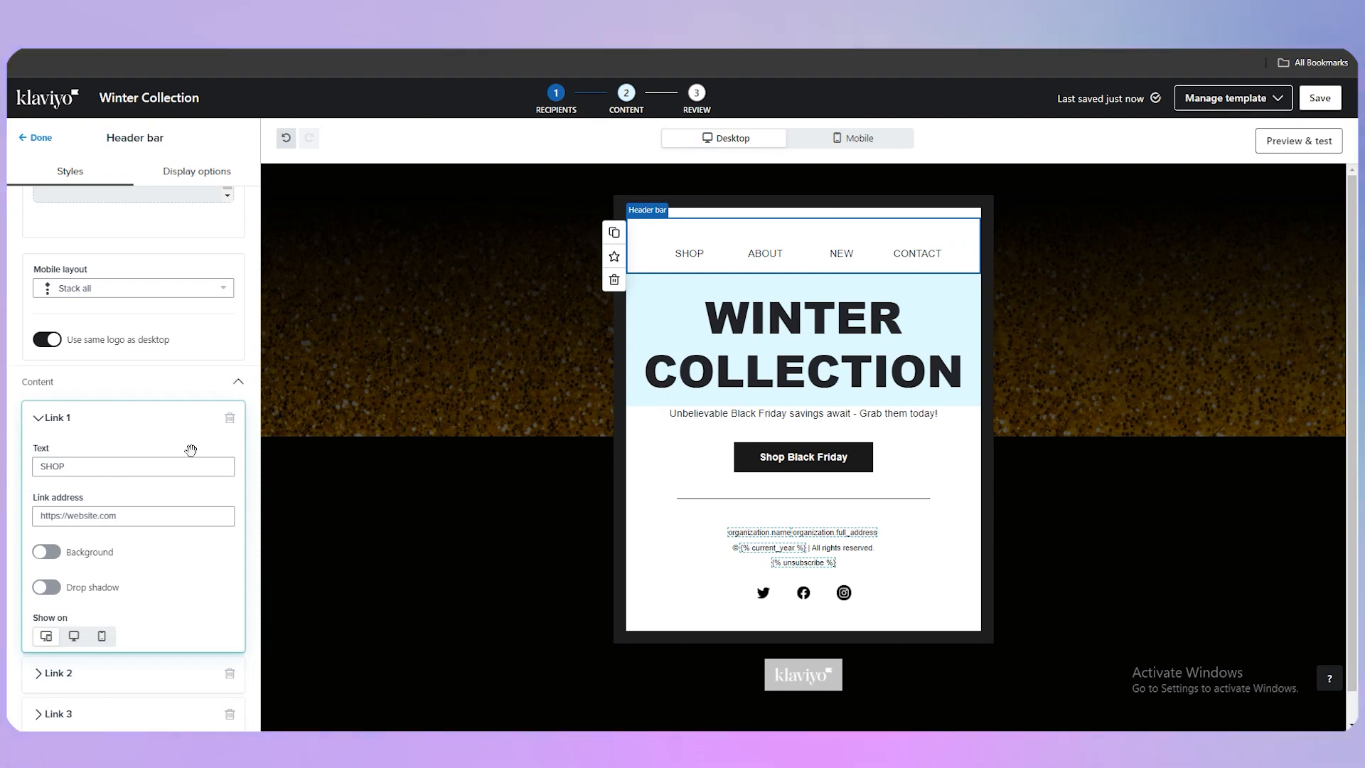
Step: Try the background option with #000000 on the header bar's SHOP link
left_click(40, 419)
left_click(42, 419)
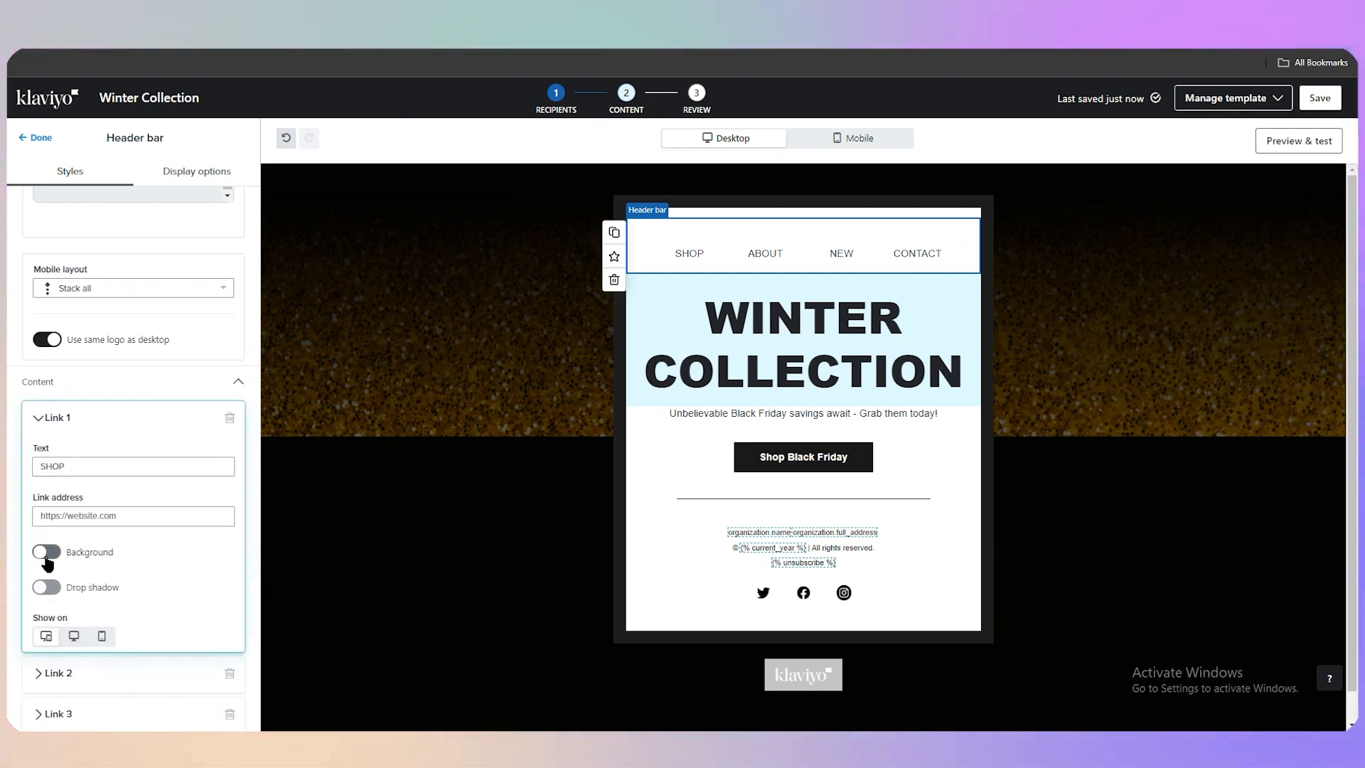
left_click(45, 417)
left_click(45, 417)
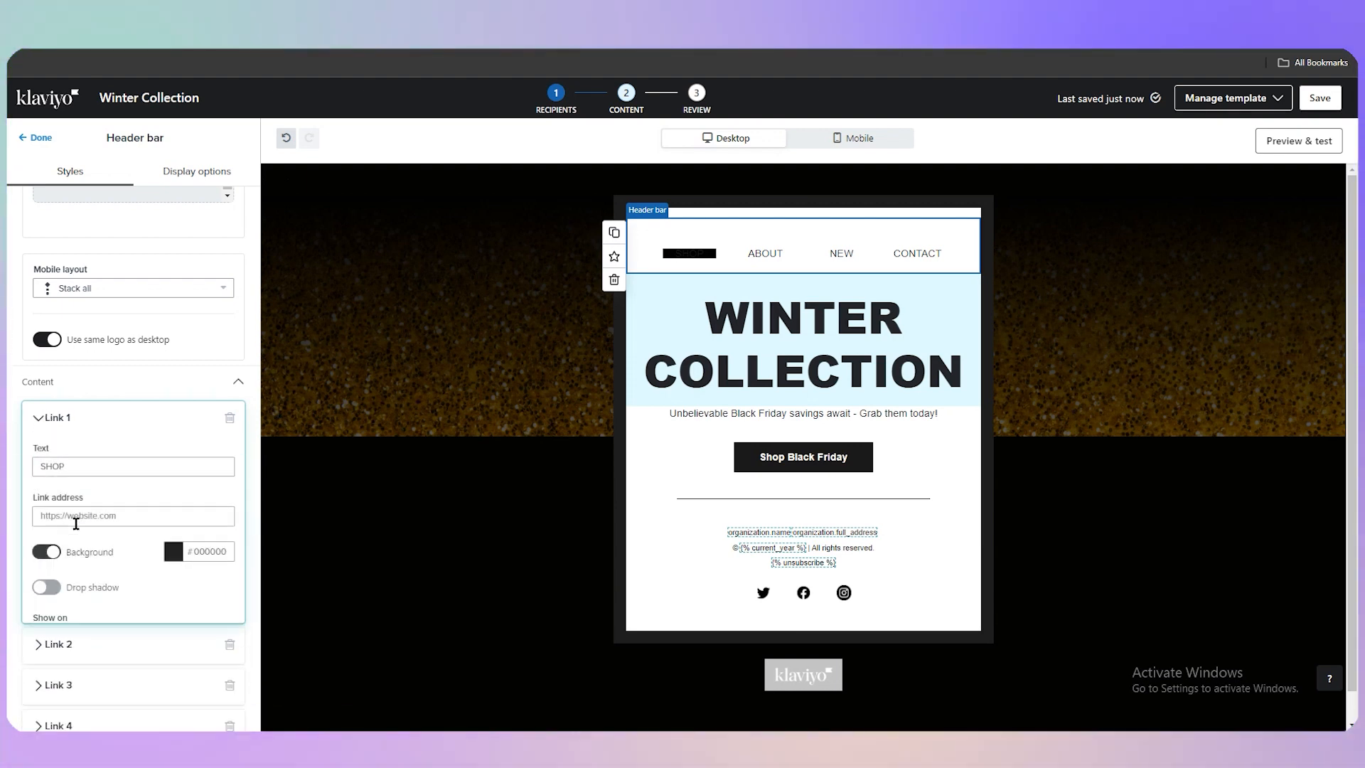
left_click(41, 420)
Step: Review the header bar's link font, spacing, padding and border options and its block background settings
scroll(668, 335, "down", 1)
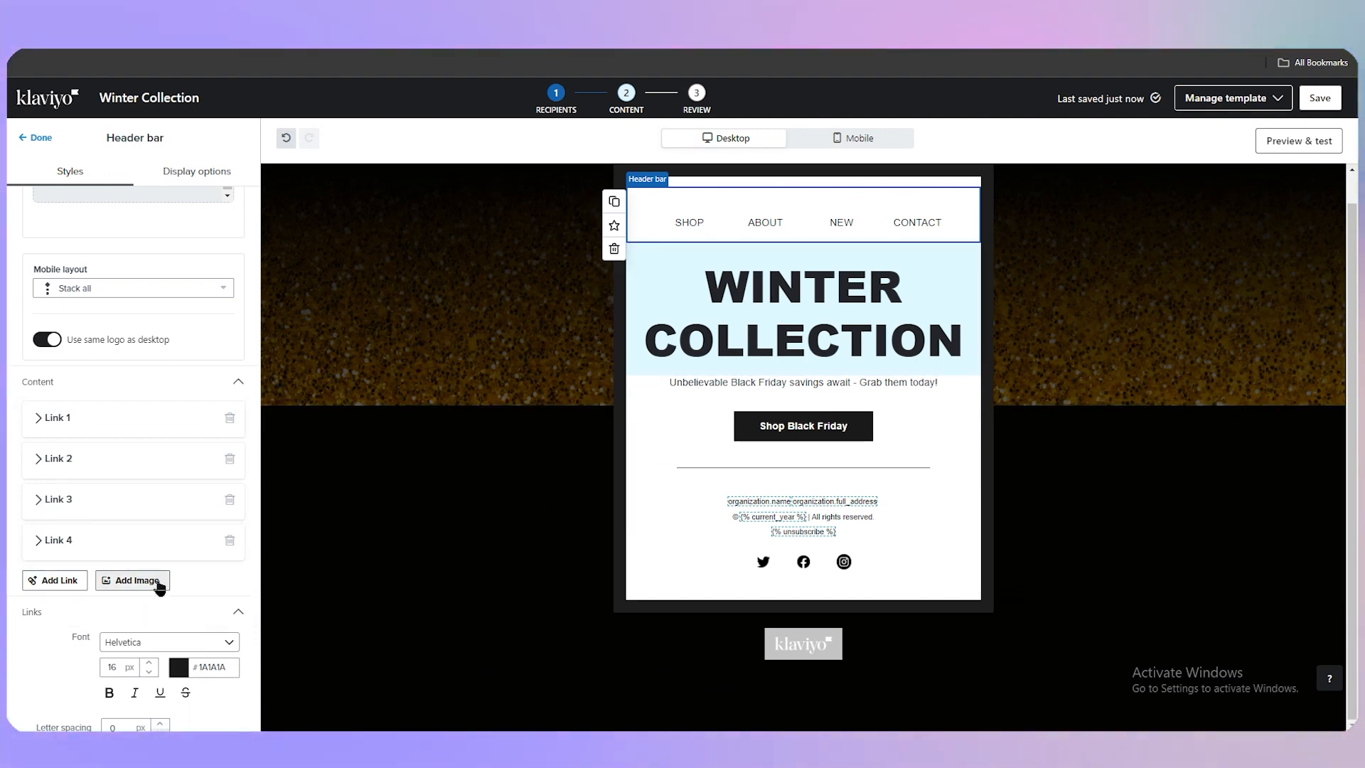
scroll(159, 587, "down", 3)
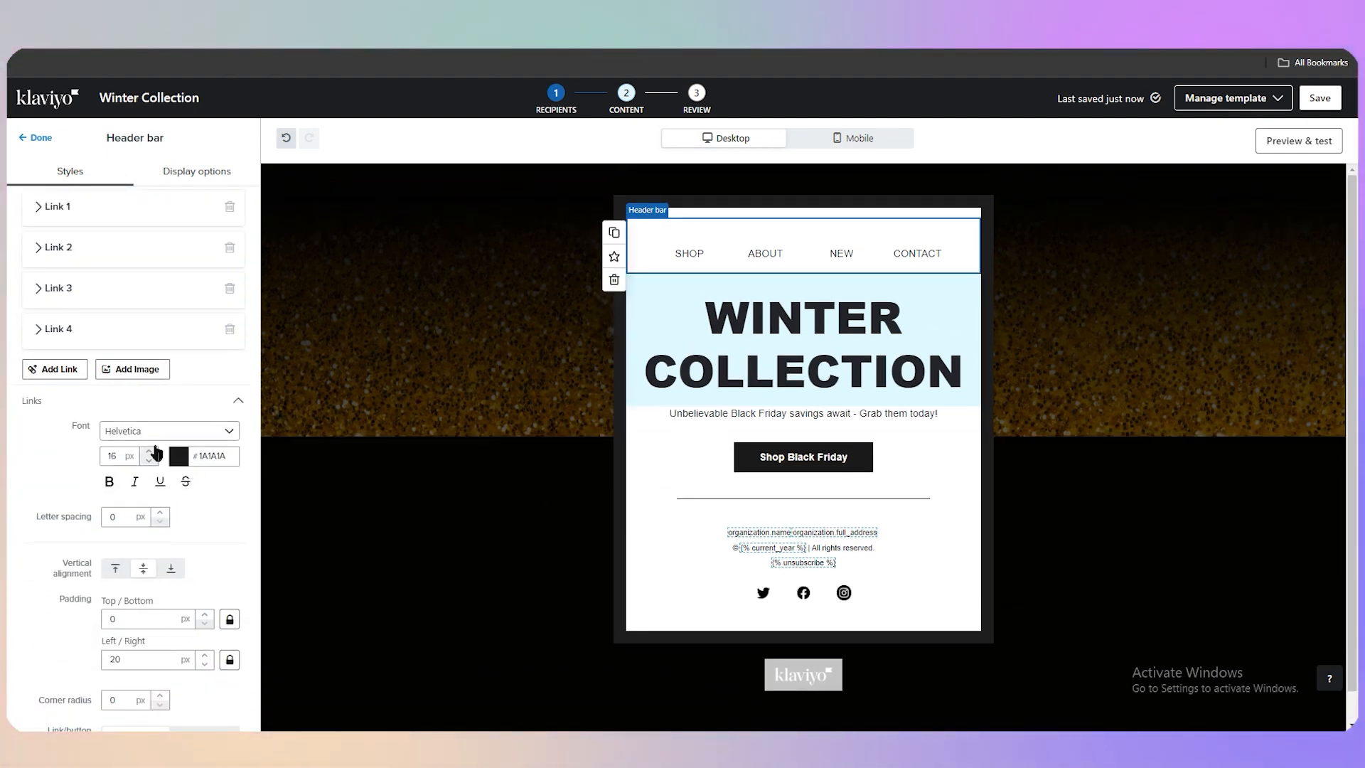
scroll(186, 390, "down", 3)
scroll(201, 317, "up", 1)
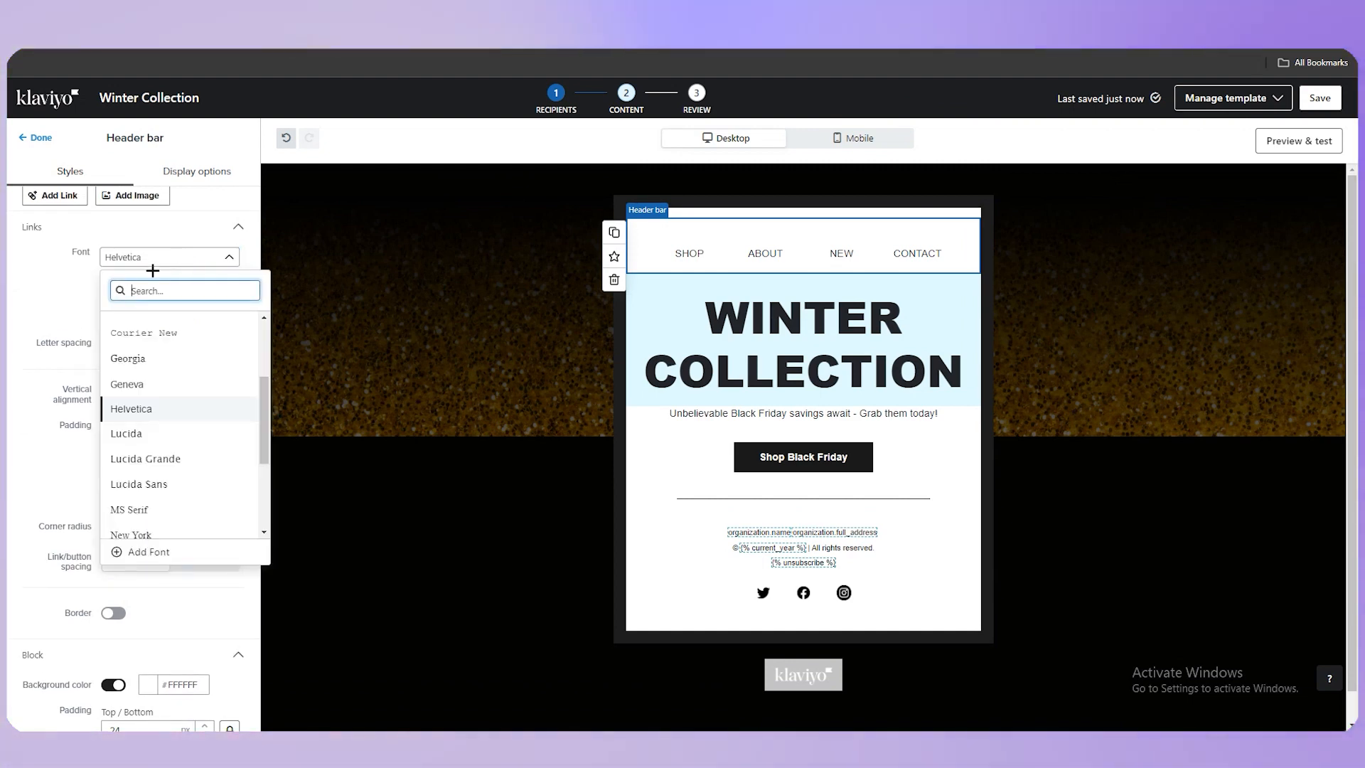
left_click(90, 378)
scroll(109, 395, "down", 1)
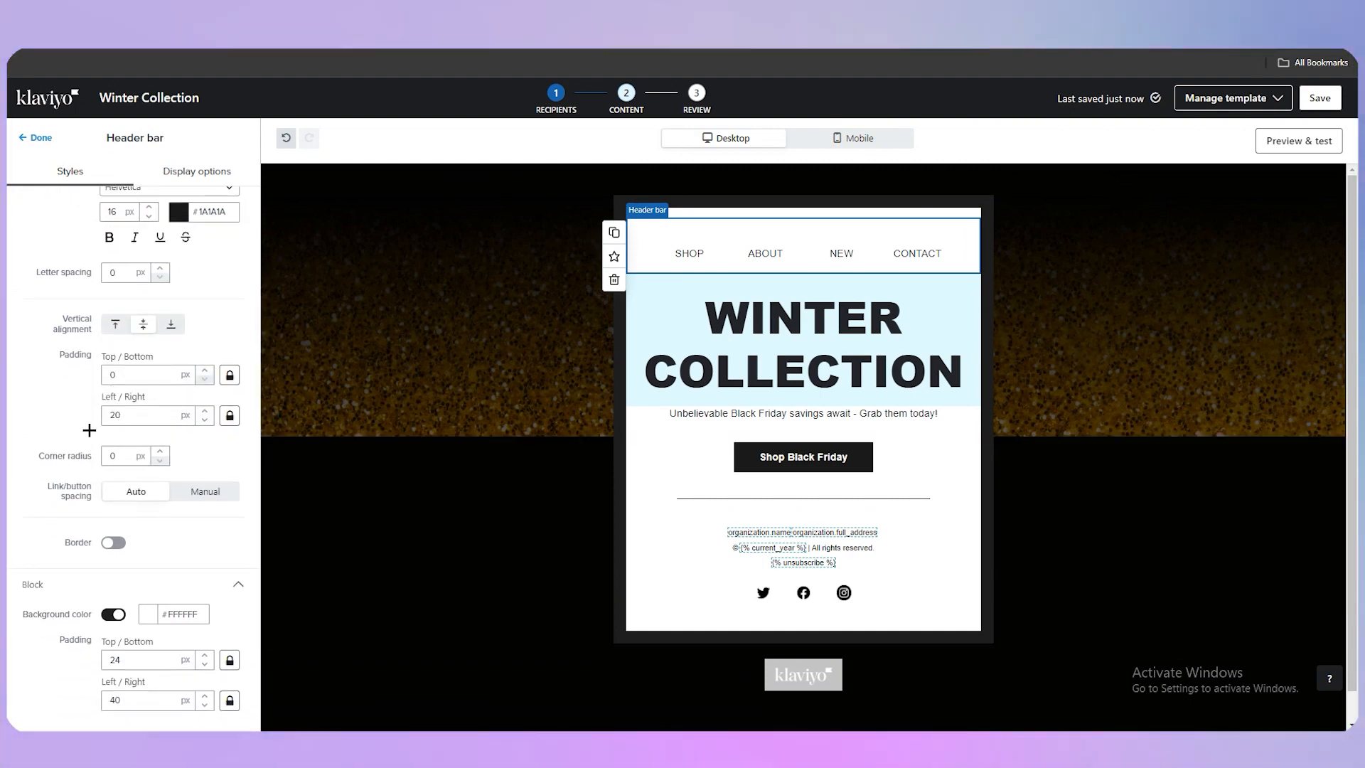
scroll(90, 430, "up", 7)
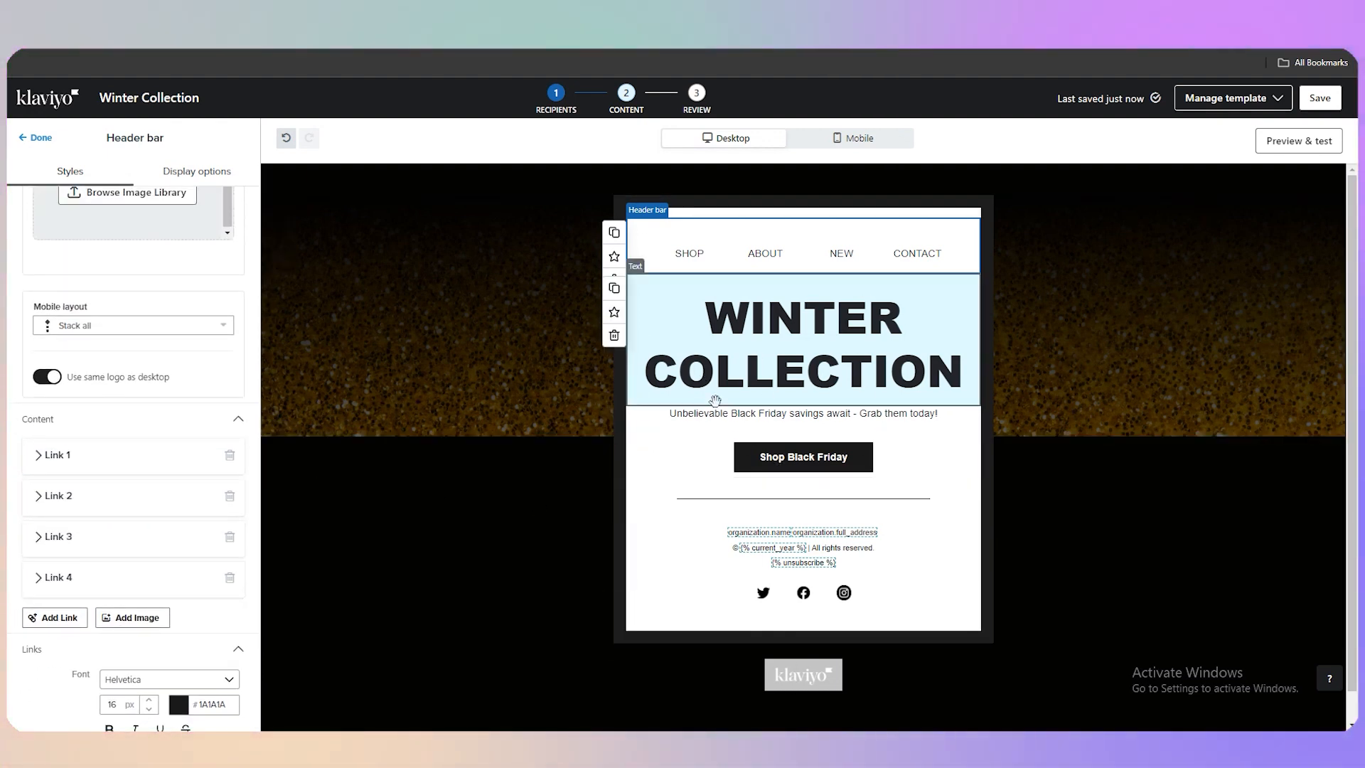
Step: Compare the email's mobile and desktop layouts, and open the recipient entry for a test send from its preview
left_click(850, 140)
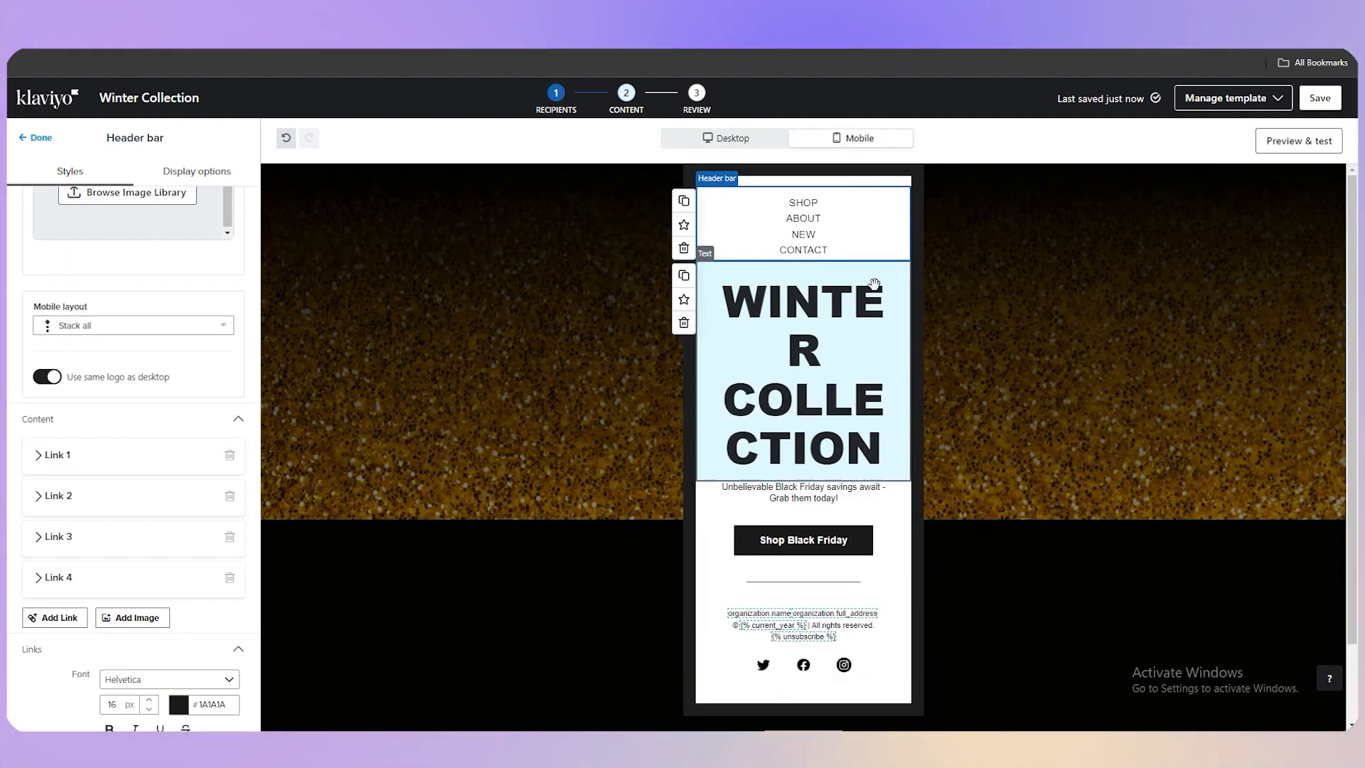
left_click(744, 140)
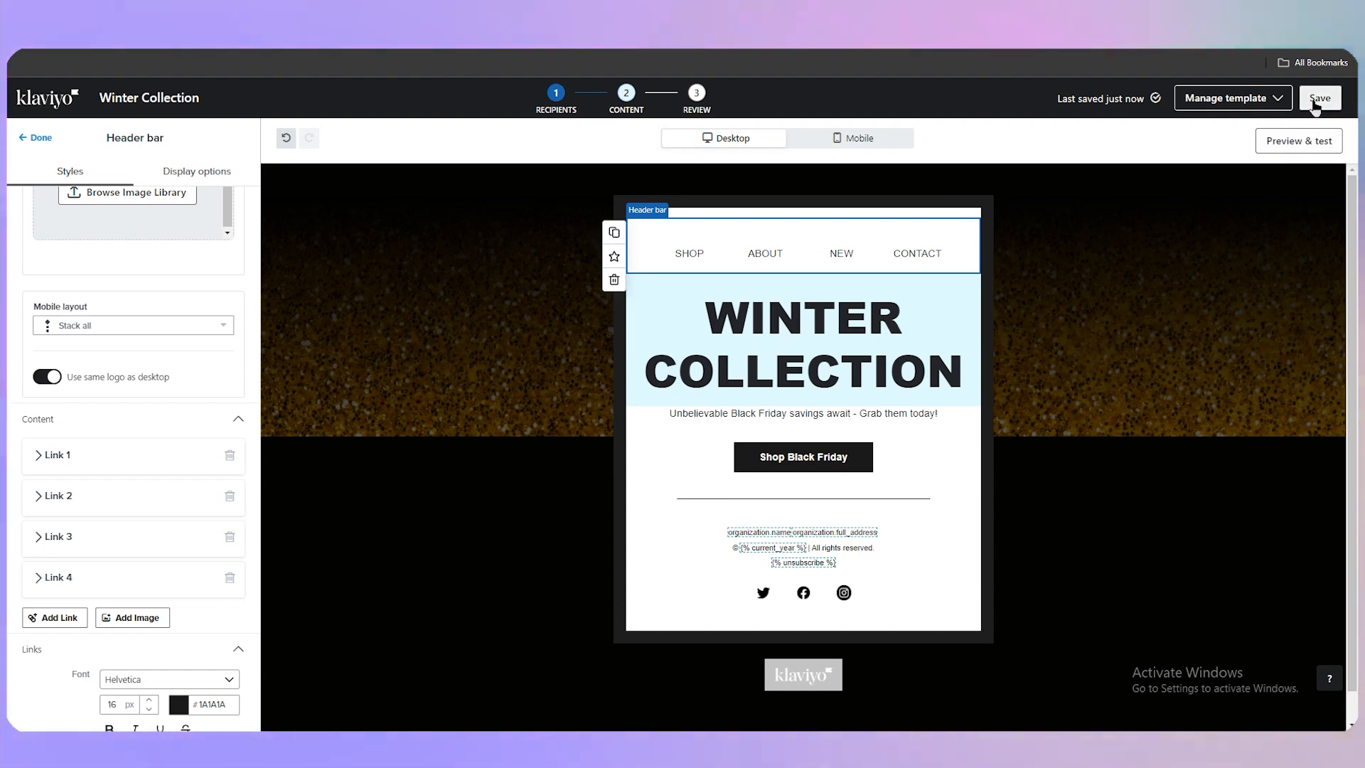
left_click(1304, 142)
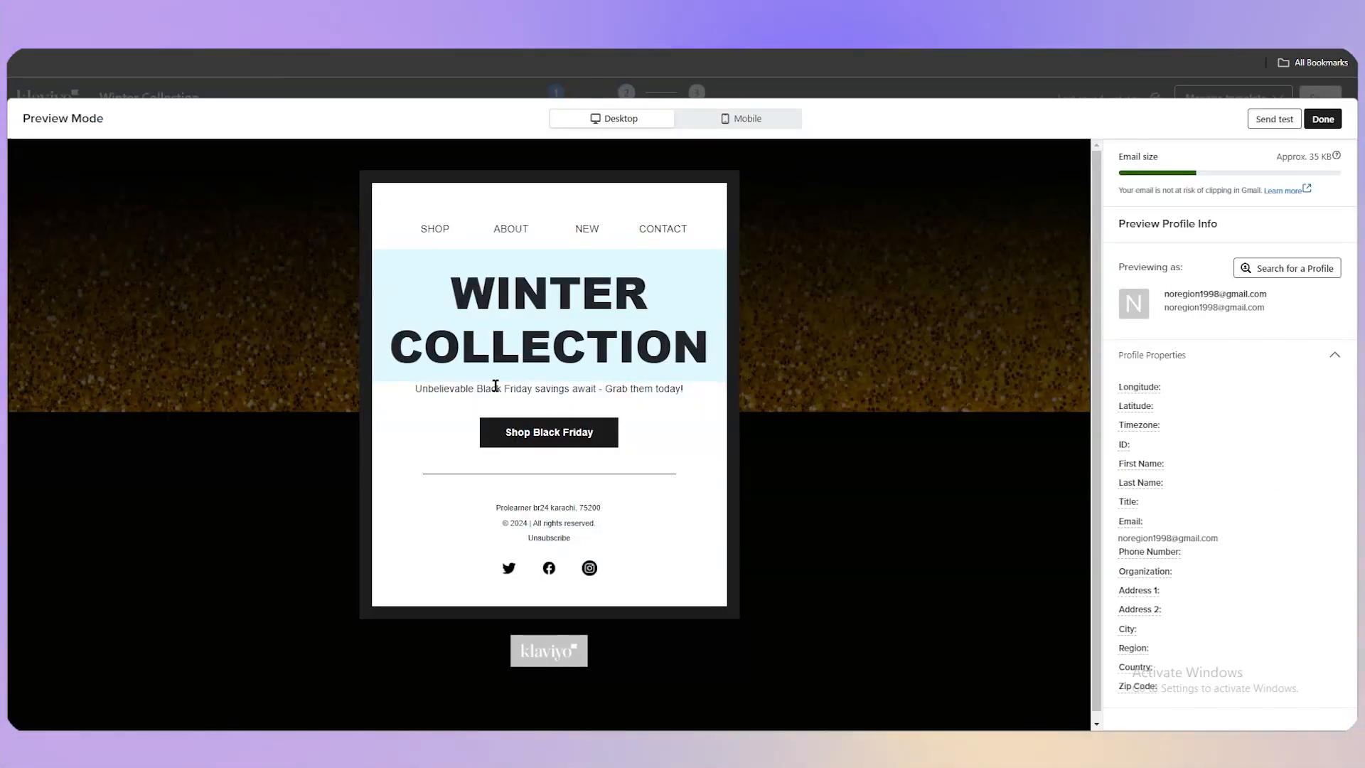
left_click(1288, 121)
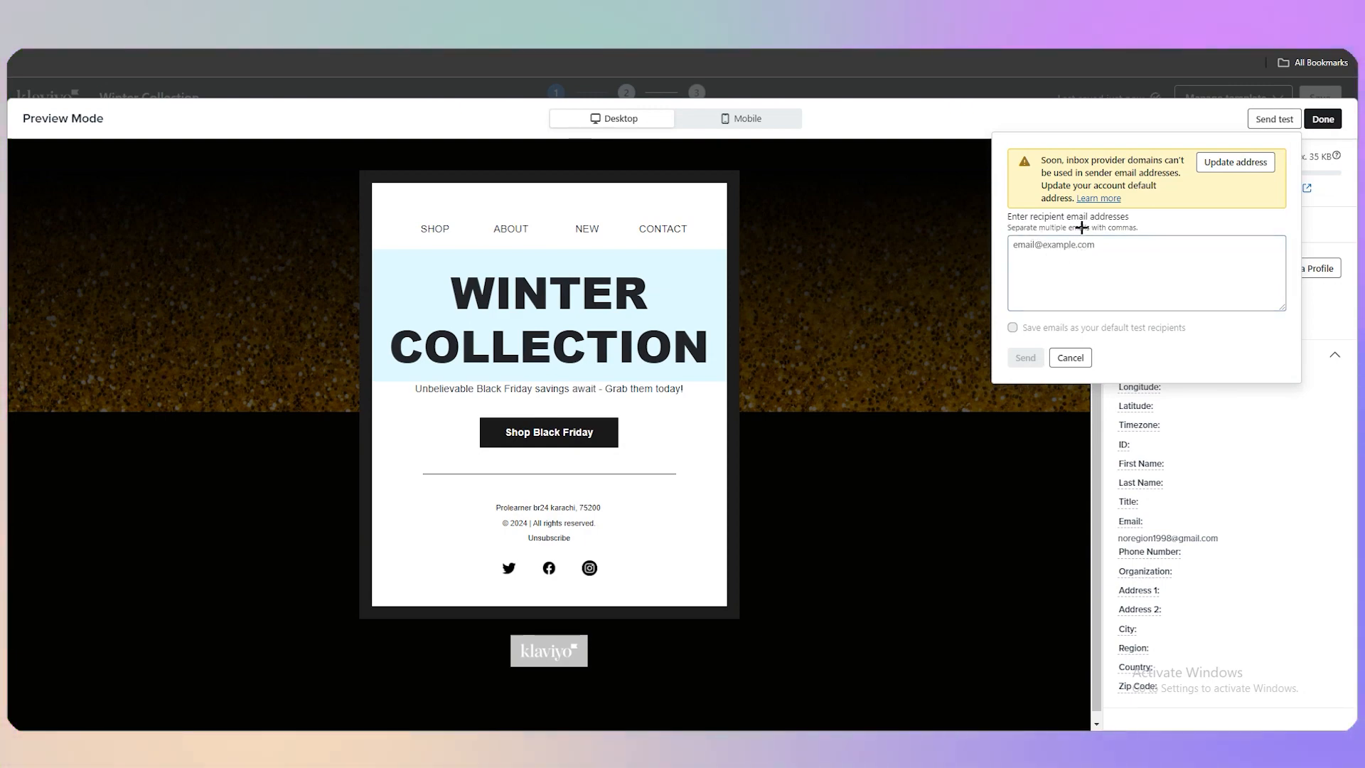
left_click(1073, 259)
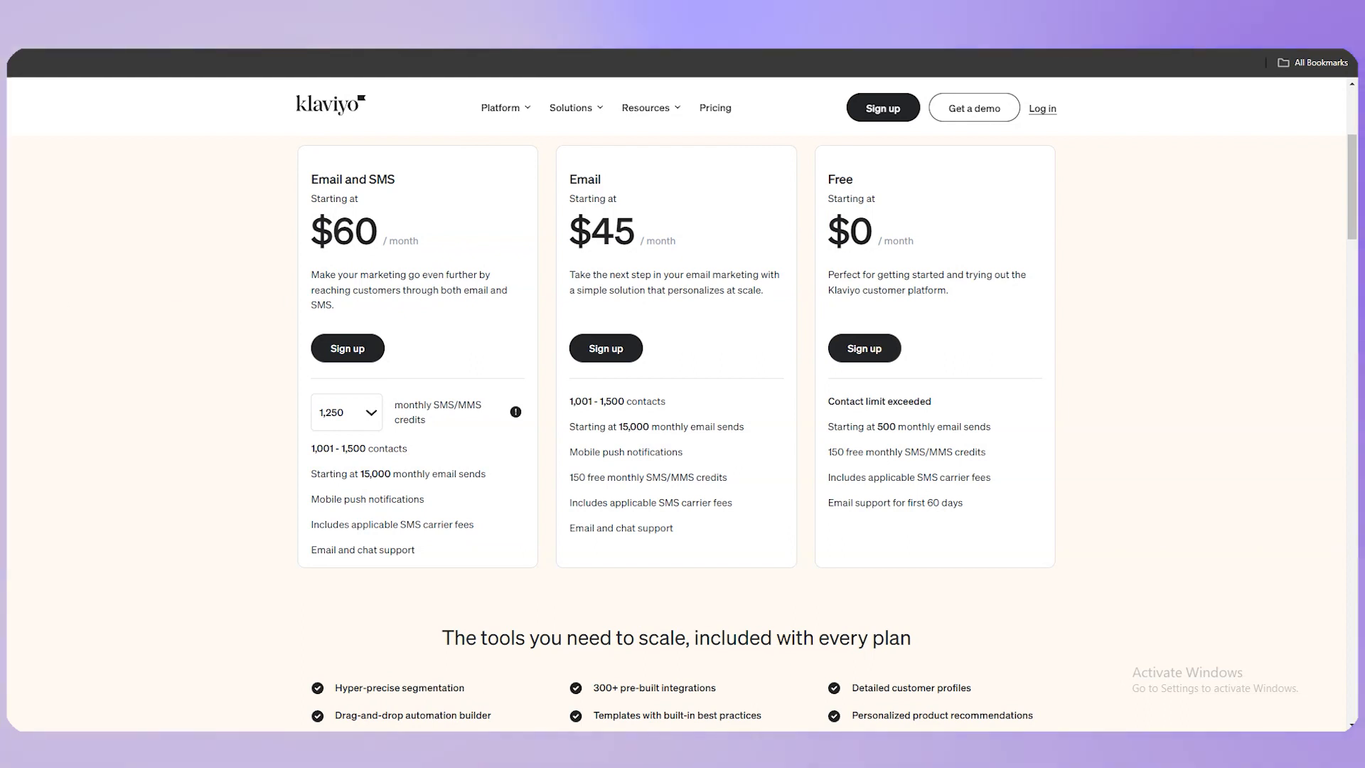
Step: Switch to Klaviyo's pricing page and compare the Email and SMS, Email, and Free plans for 1,001 - 1,500 contacts
scroll(299, 270, "up", 2)
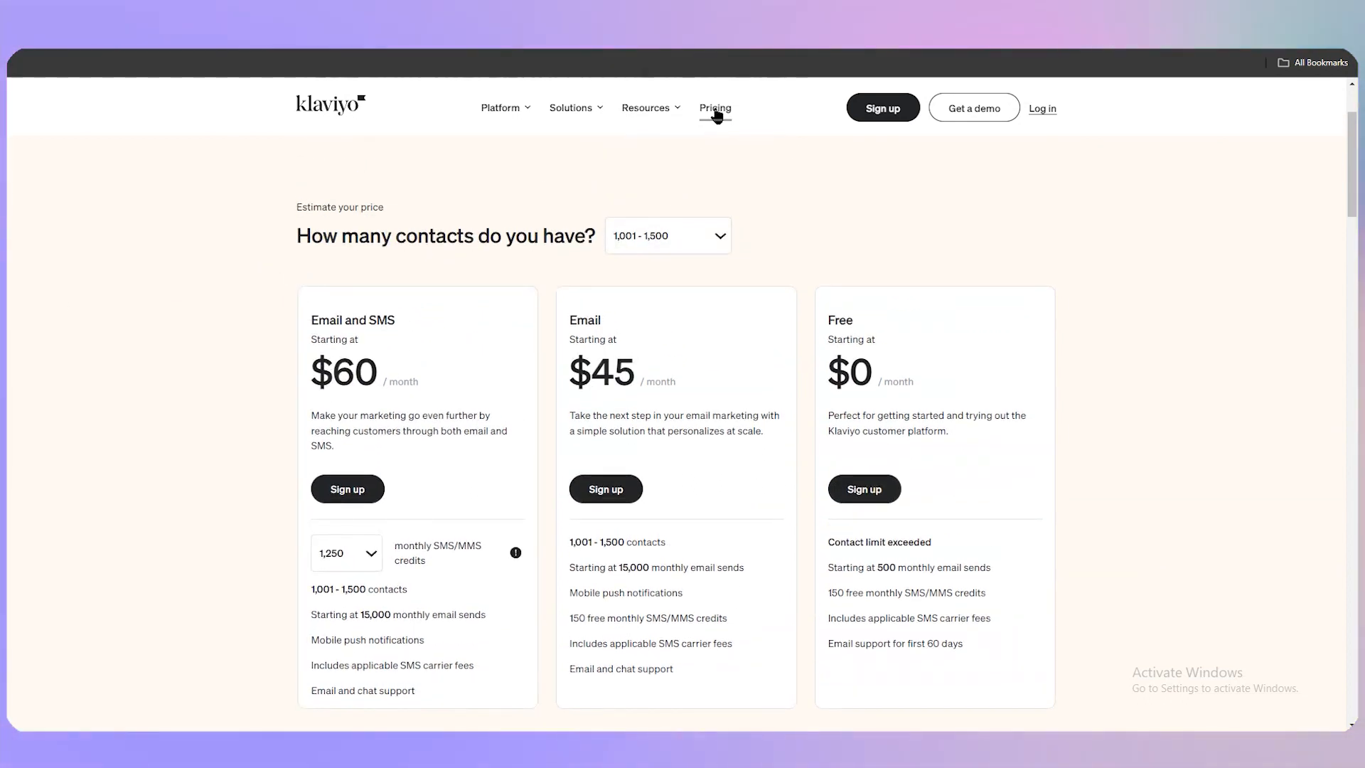
scroll(722, 371, "down", 2)
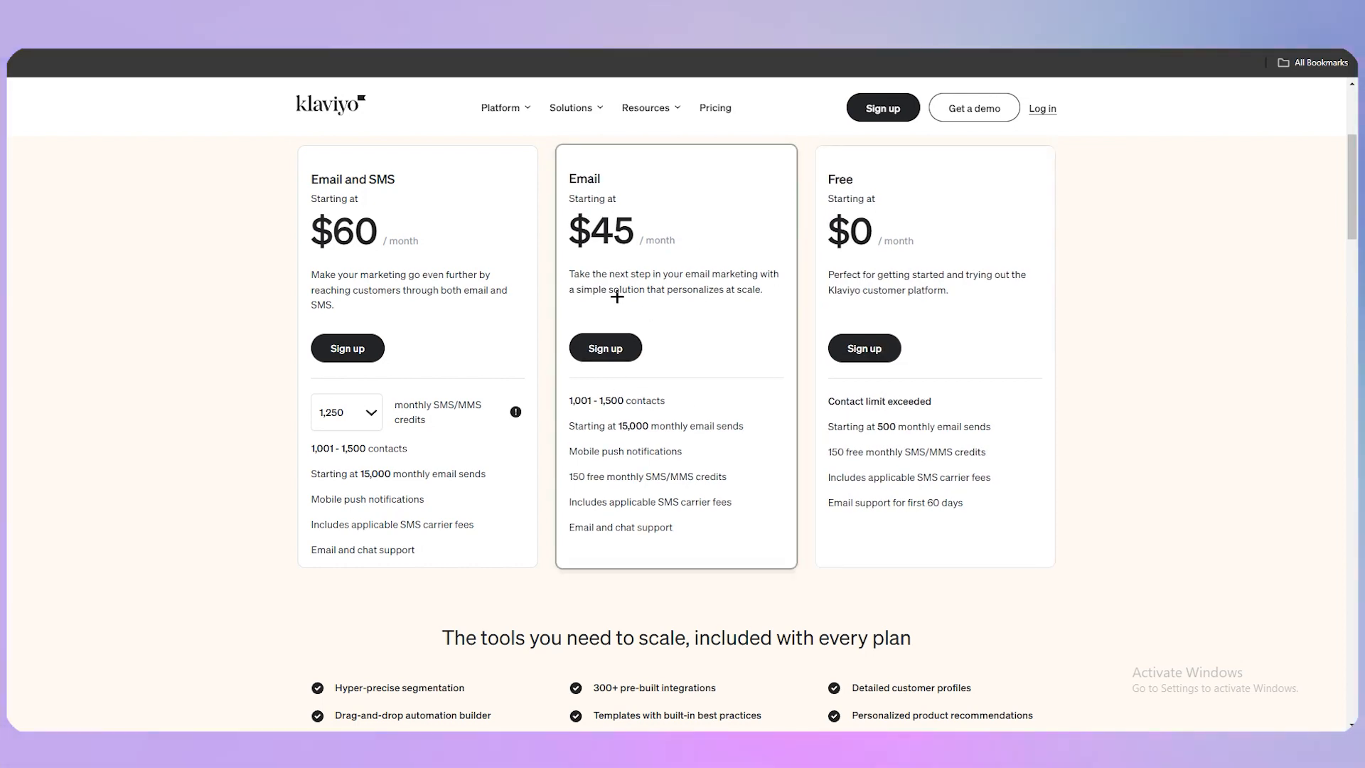
scroll(540, 535, "down", 1)
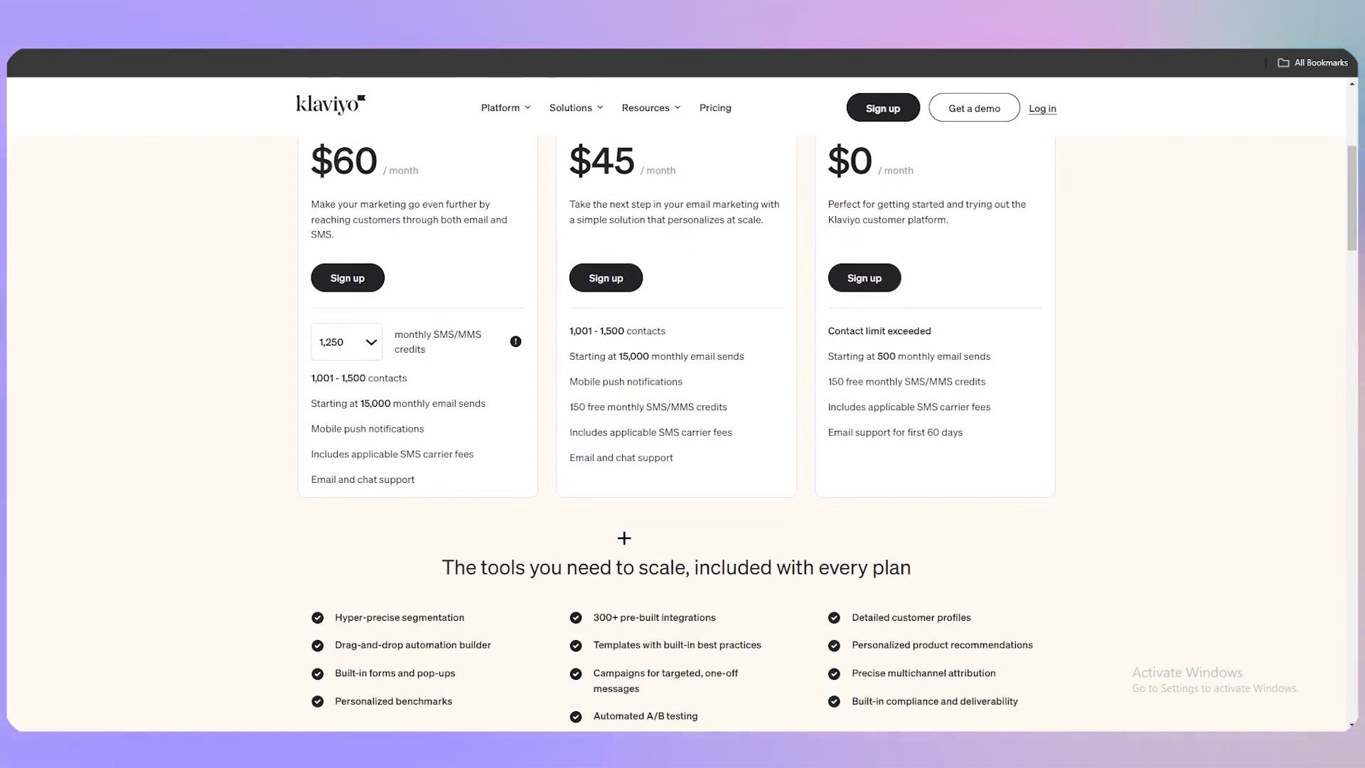
scroll(540, 449, "up", 2)
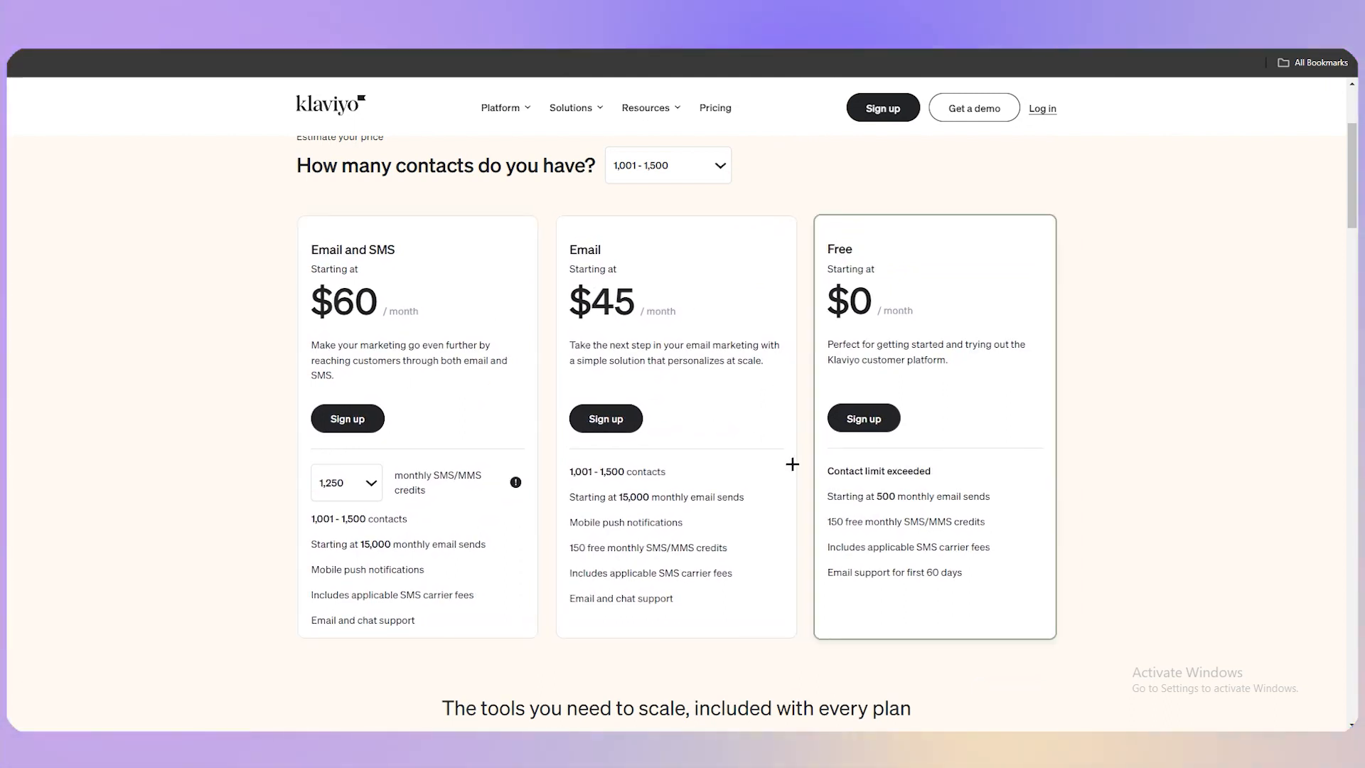
Step: Estimate the plan prices for 10,001 - 10,500 and for 251 - 500 contacts, and review the tools included with every plan
left_click(659, 180)
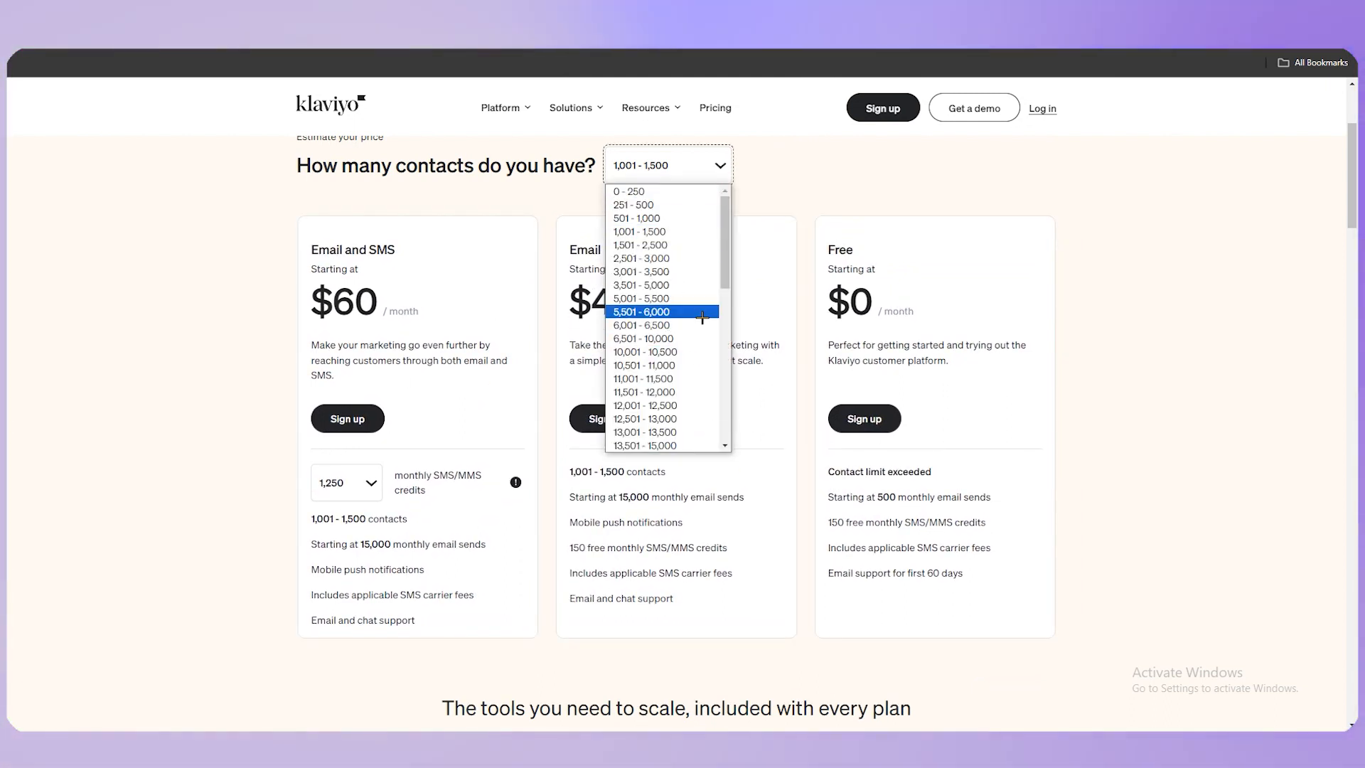
left_click(675, 351)
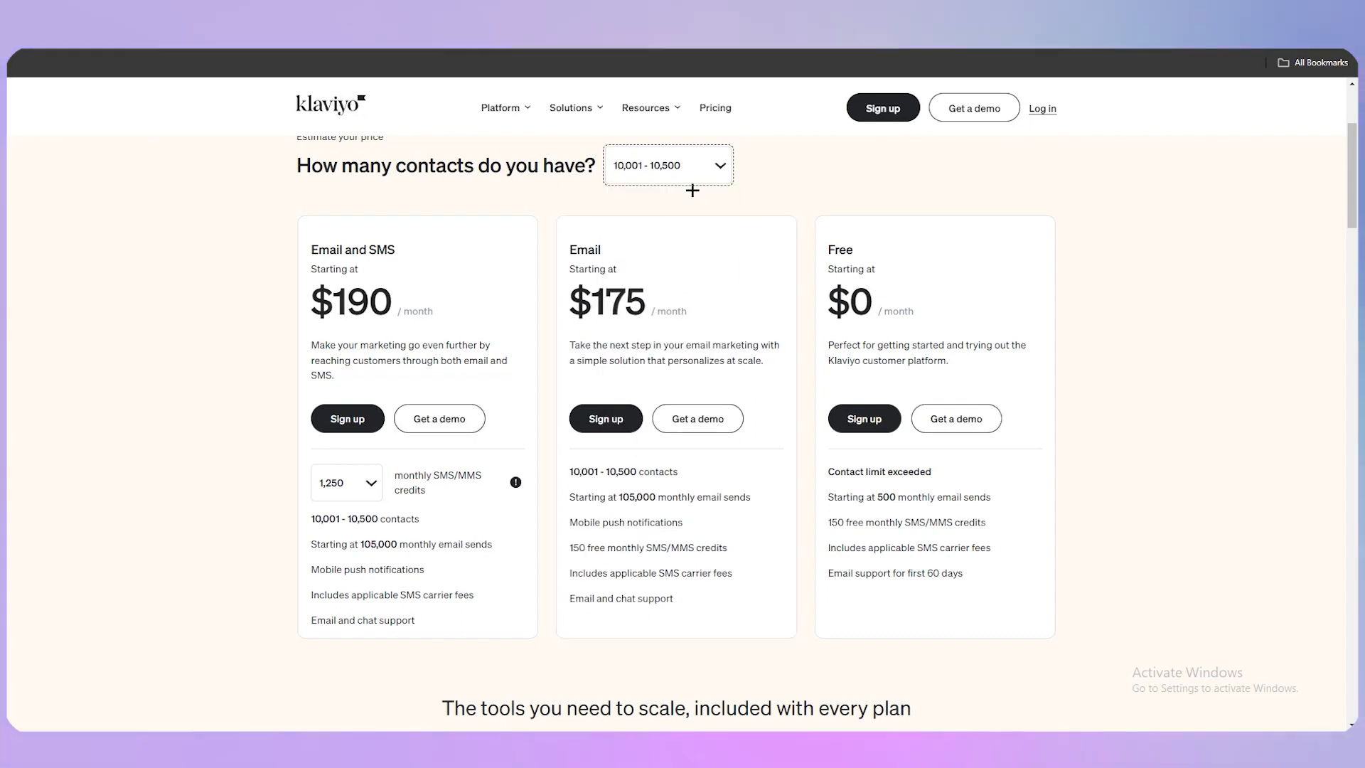
left_click(672, 170)
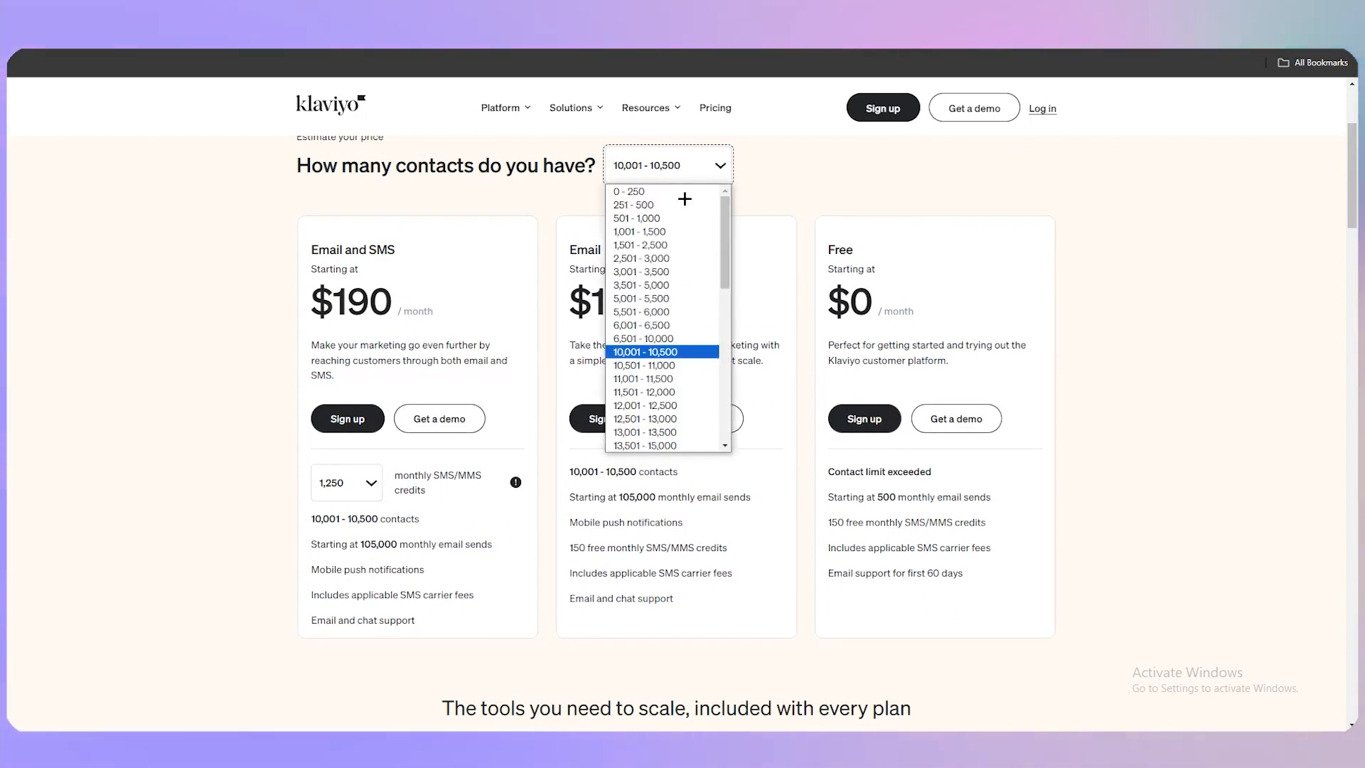
left_click(664, 205)
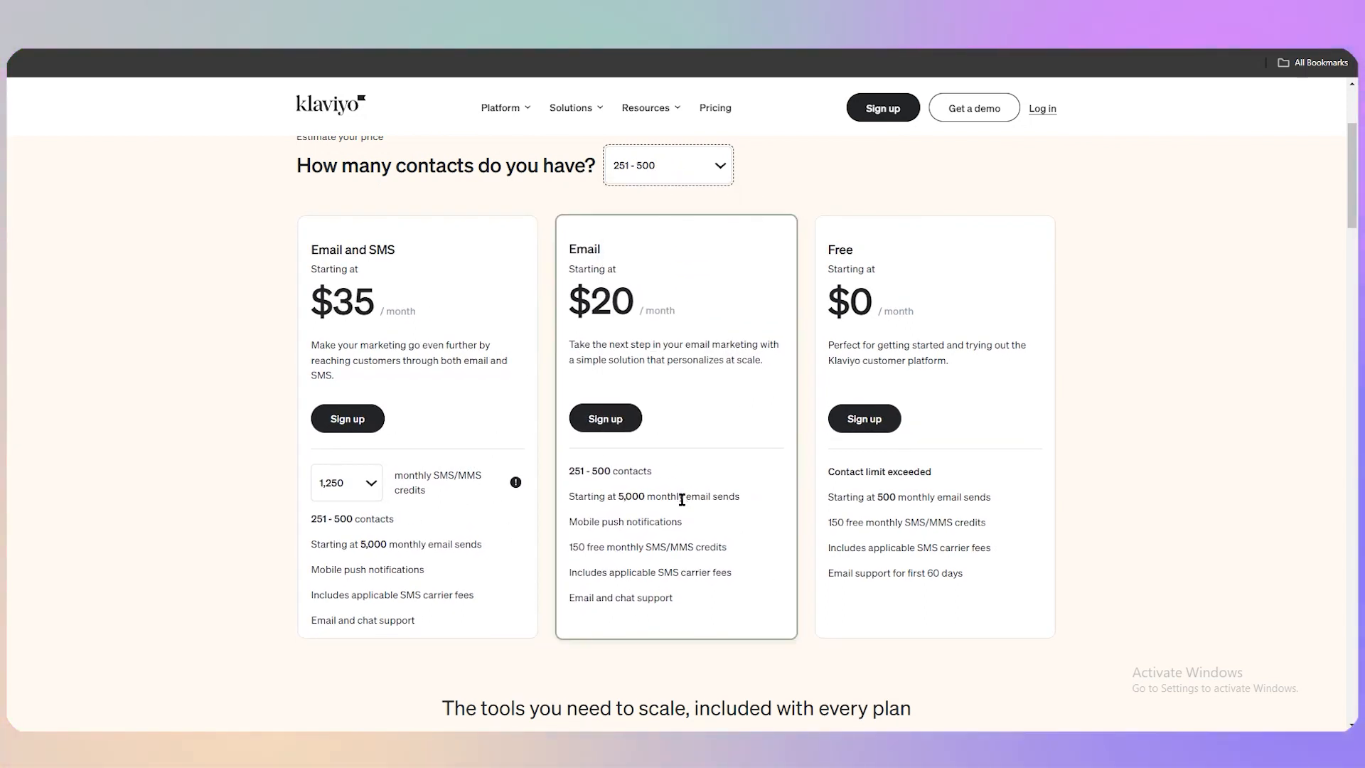
scroll(600, 420, "down", 4)
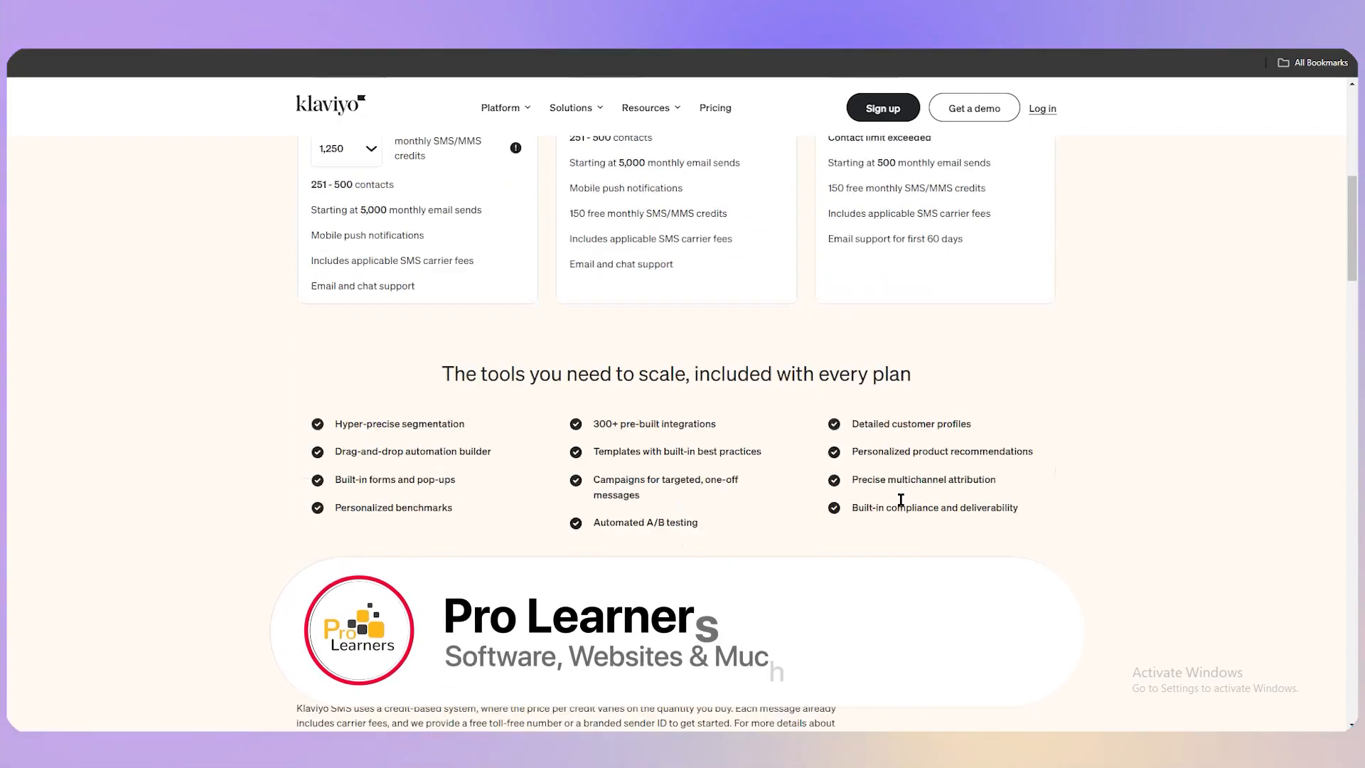